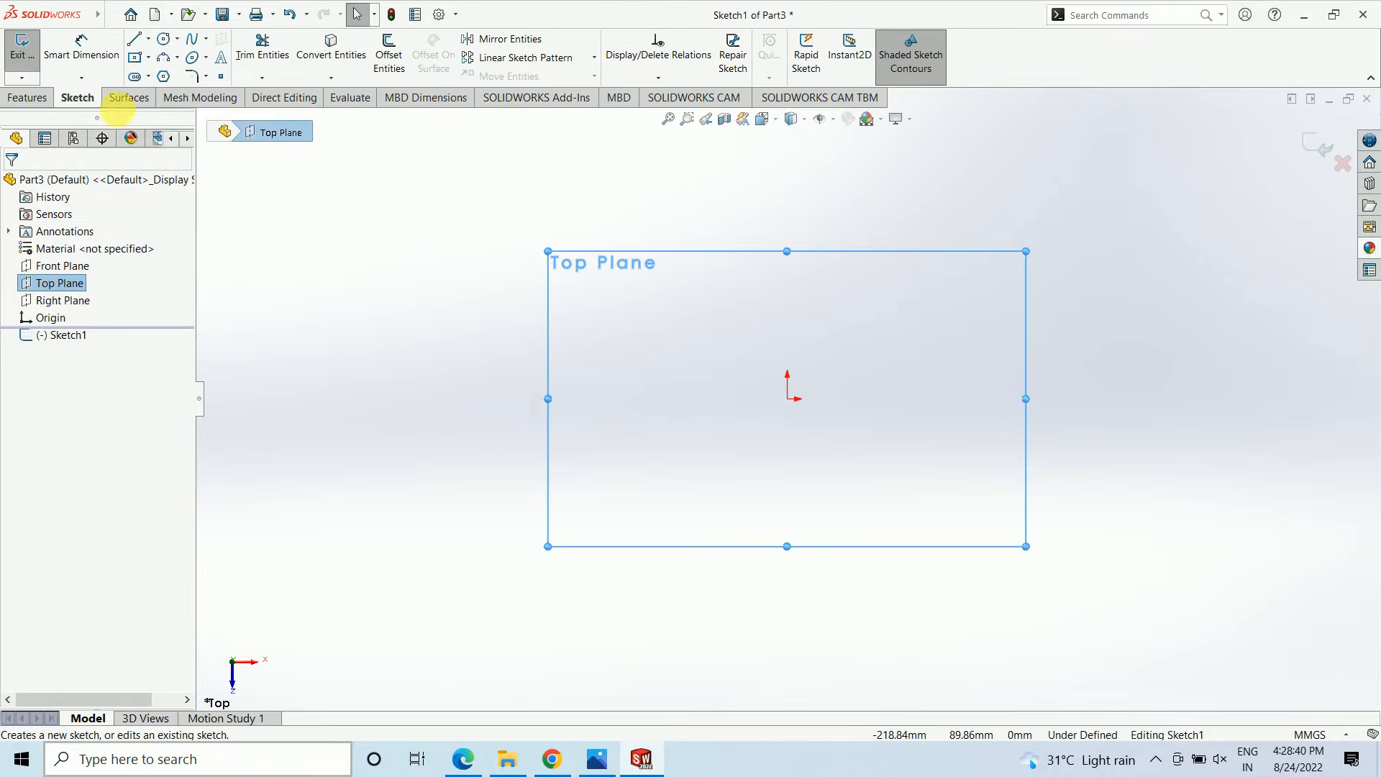
# Sketch a circle centred on the origin with a radius of 40 mm on the Top Plane and finish the sketch.
pyautogui.click(164, 39)
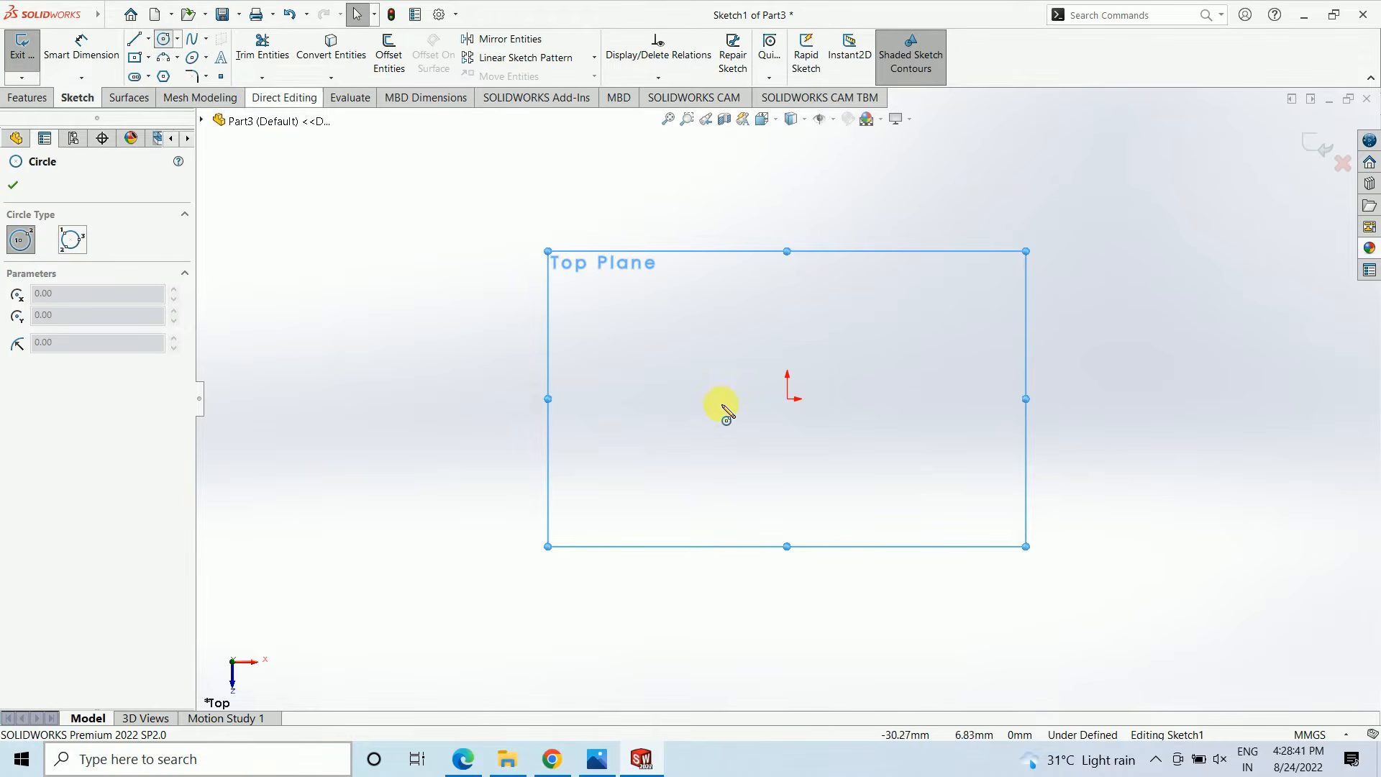
pyautogui.click(788, 398)
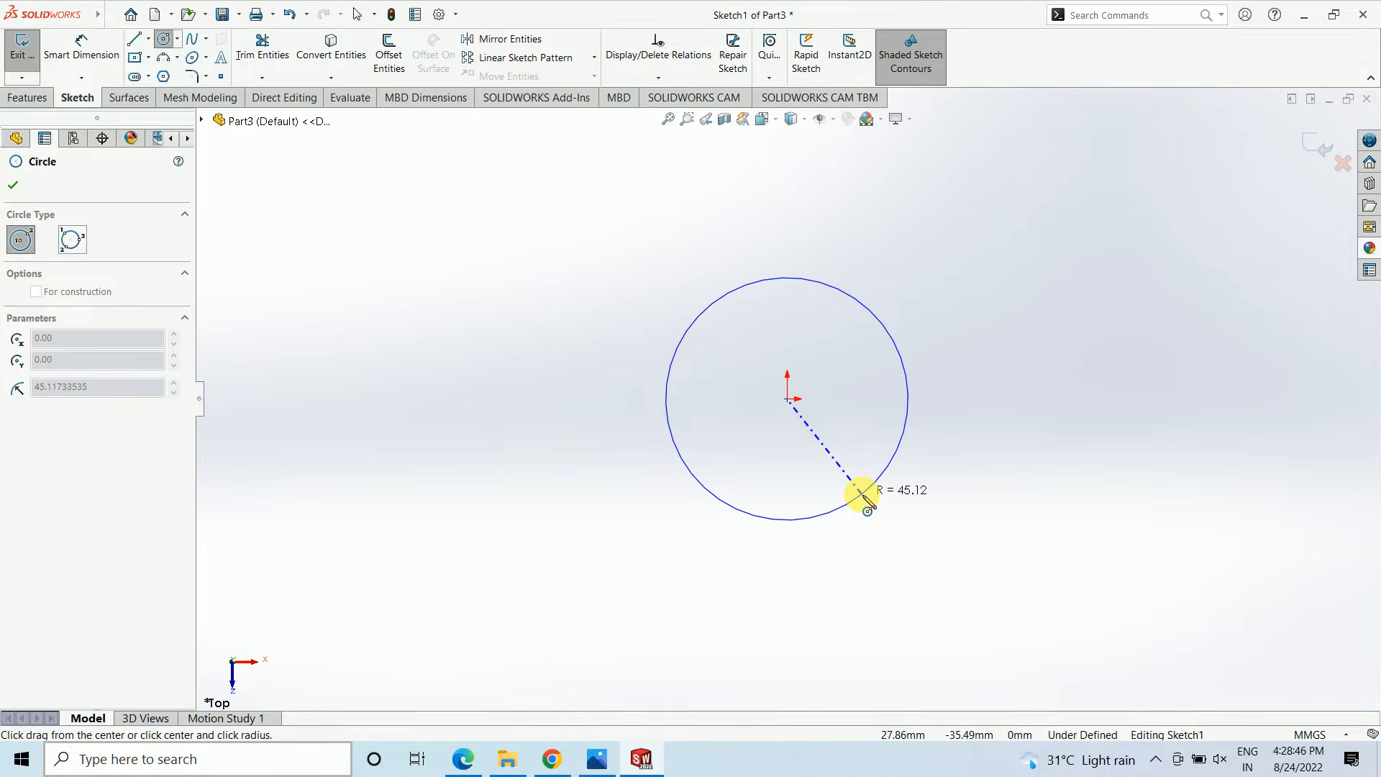
pyautogui.click(861, 493)
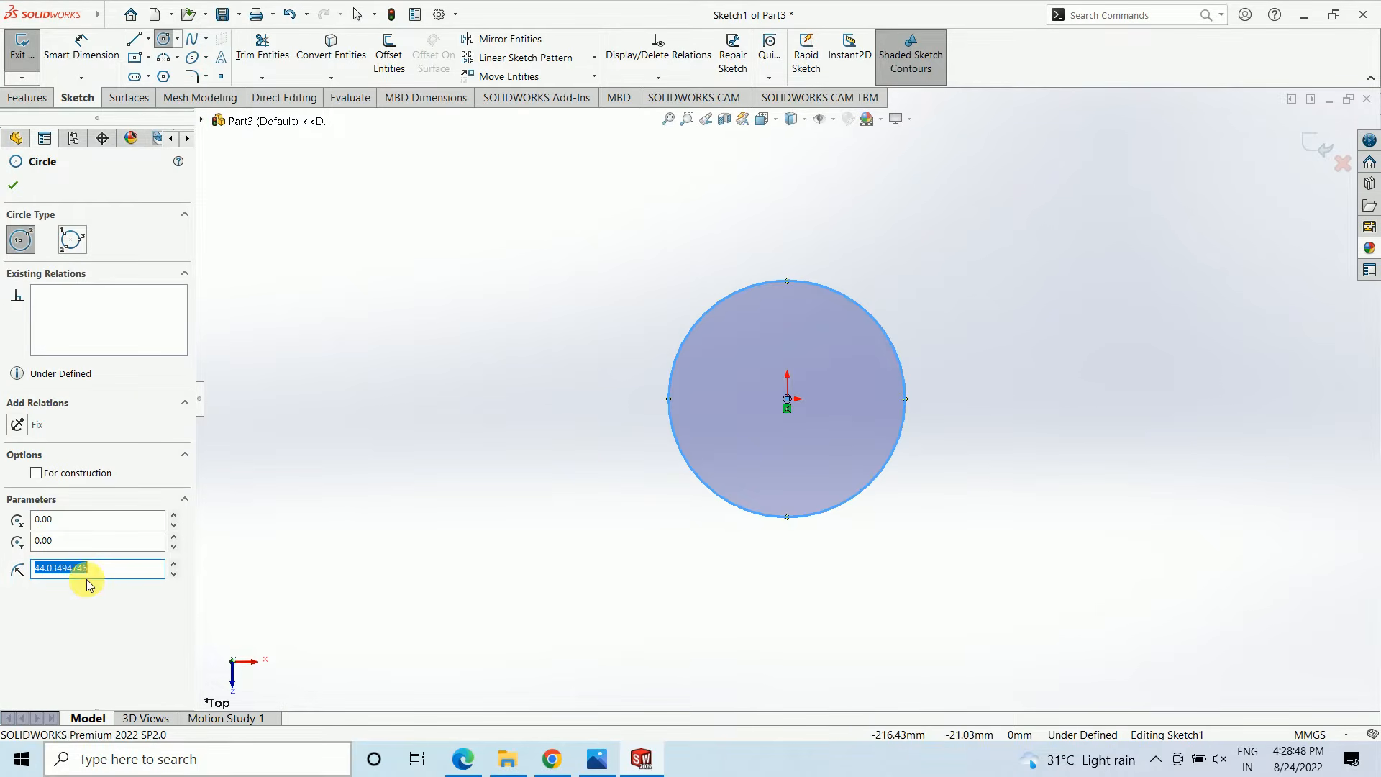
pyautogui.write('40')
pyautogui.press('Return')
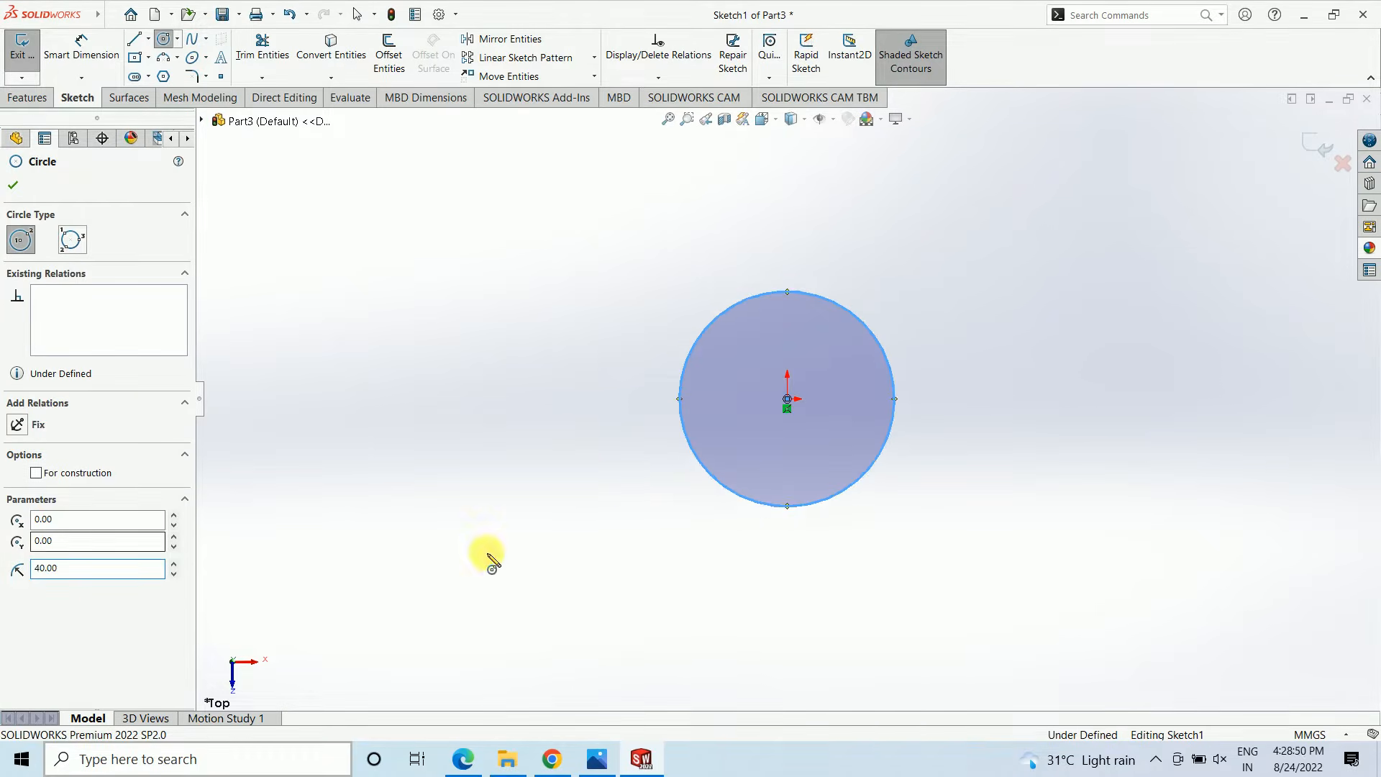
pyautogui.scroll(-2, 950, 385)
pyautogui.scroll(-1, 716, 394)
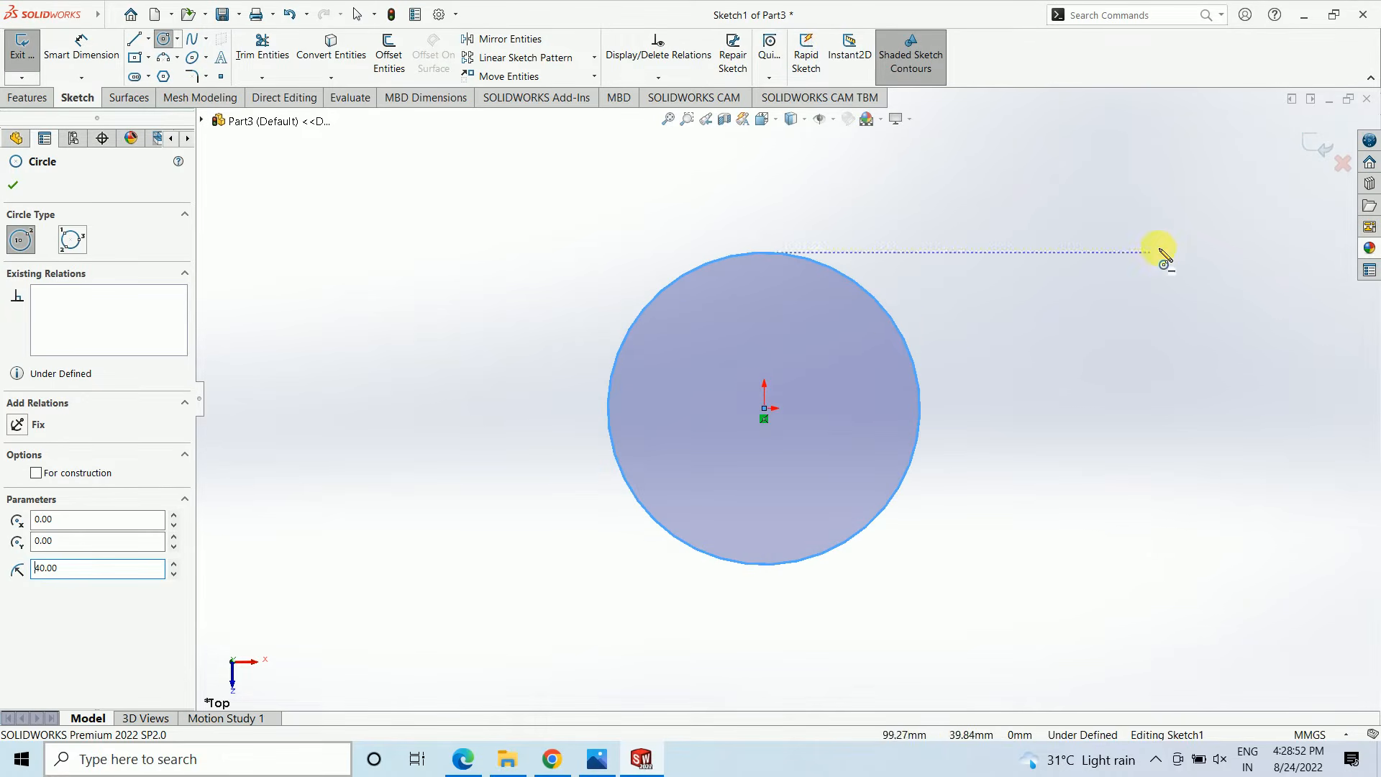
pyautogui.click(1322, 146)
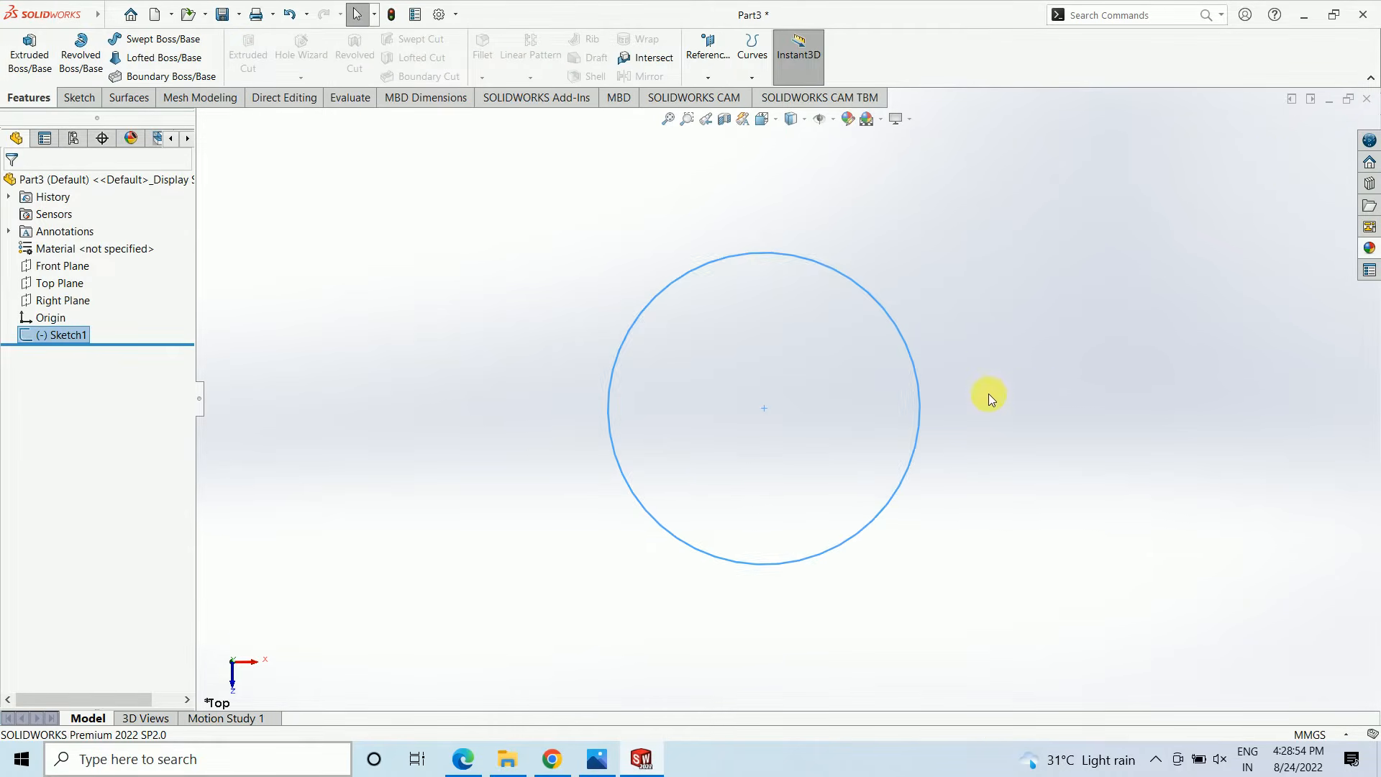
# Extrude the circle 100 mm with the Mid Plane end condition to form a solid cylinder.
pyautogui.moveTo(989, 394); pyautogui.dragTo(935, 206, button='middle')
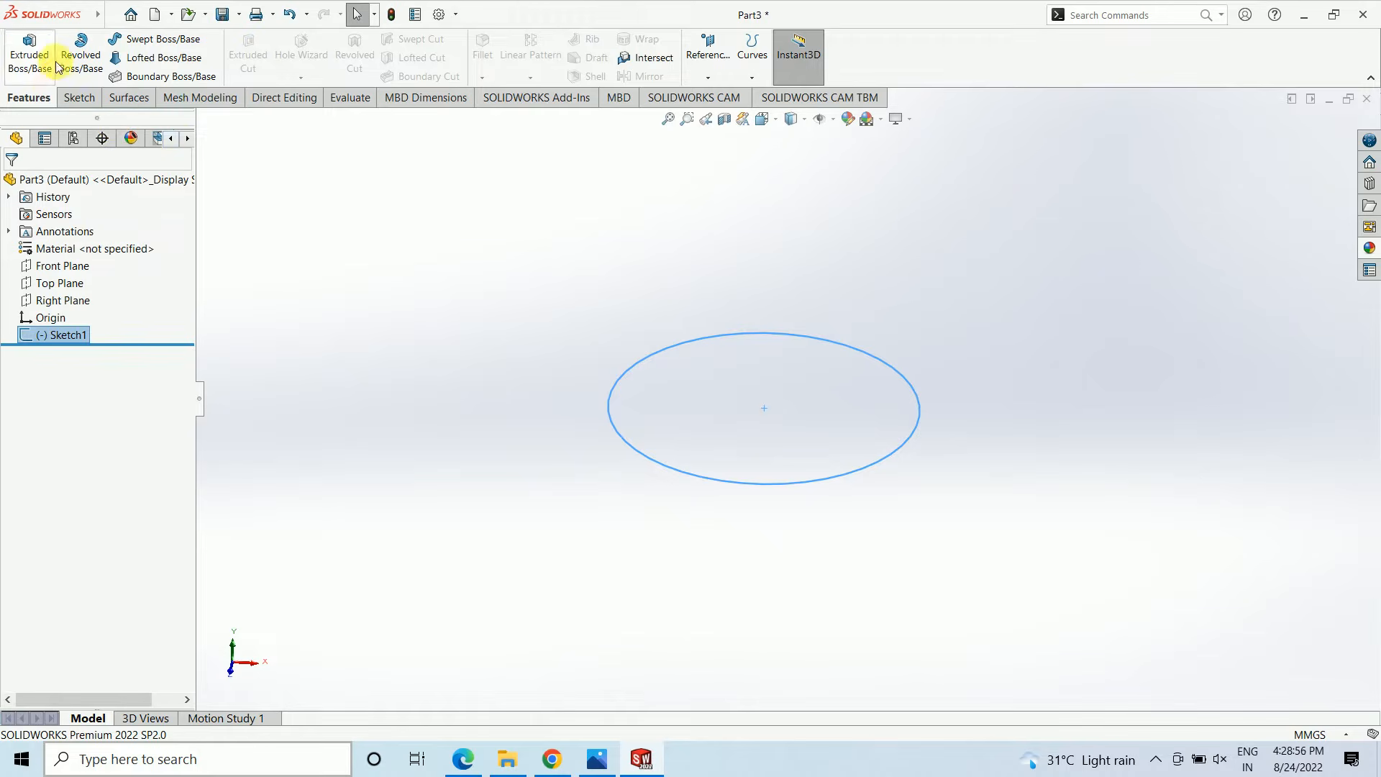
pyautogui.click(35, 55)
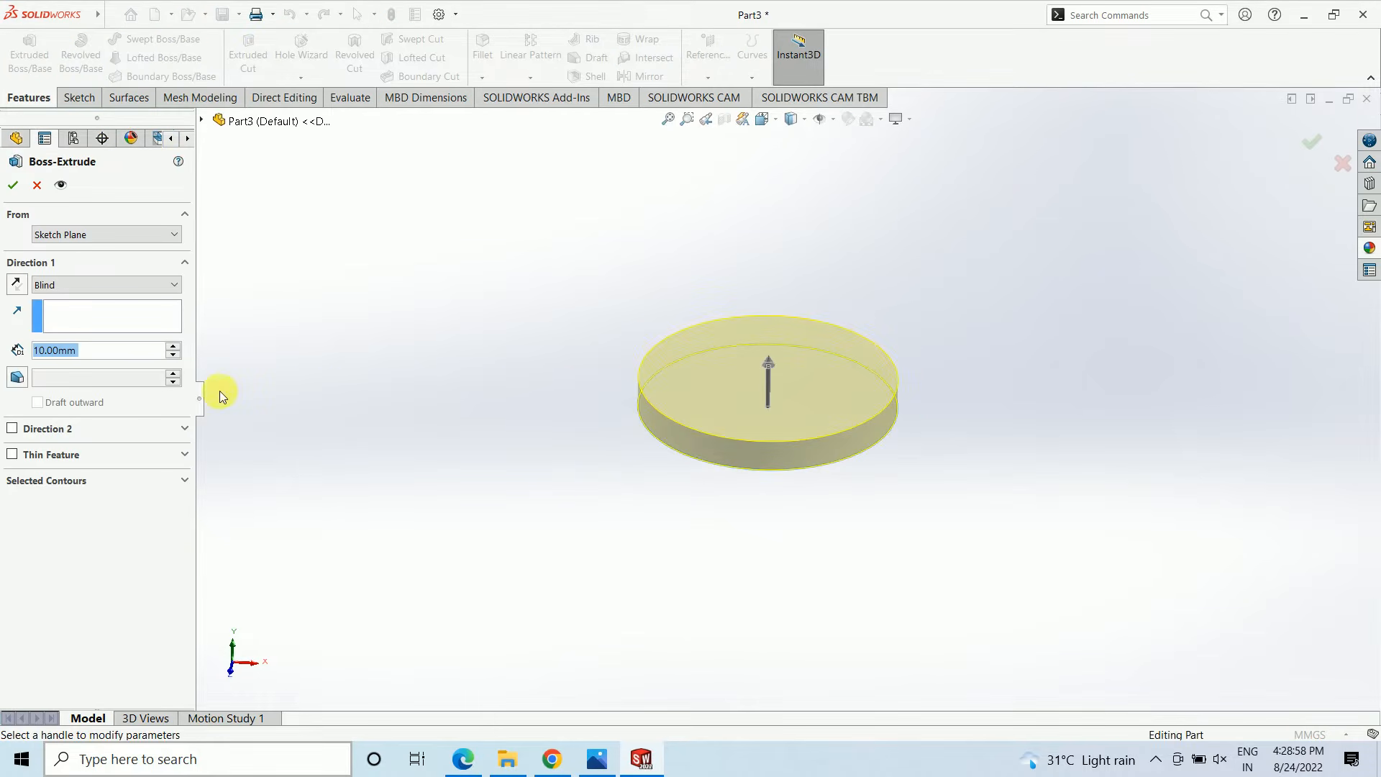
pyautogui.write('100')
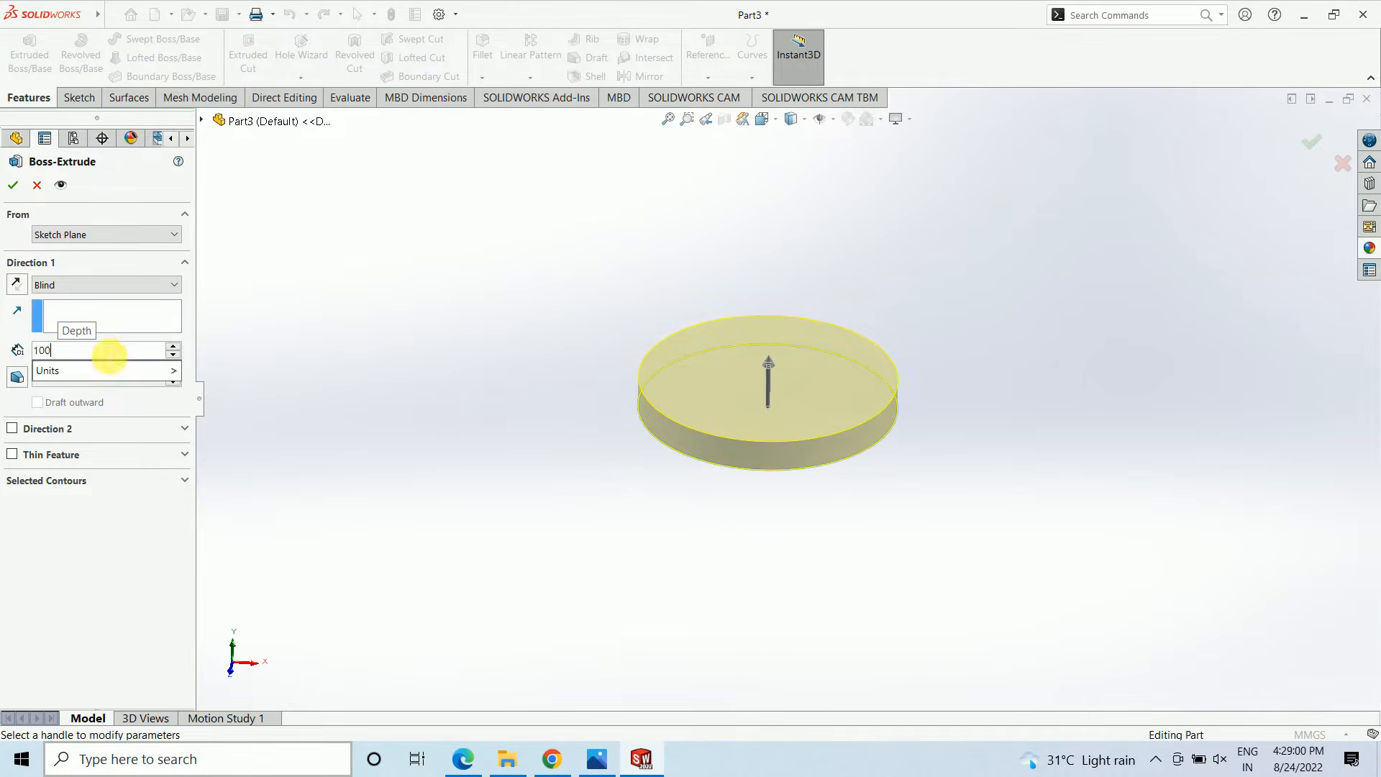
pyautogui.press('Return')
pyautogui.scroll(3, 600, 452)
pyautogui.moveTo(696, 369); pyautogui.dragTo(698, 305, button='middle')
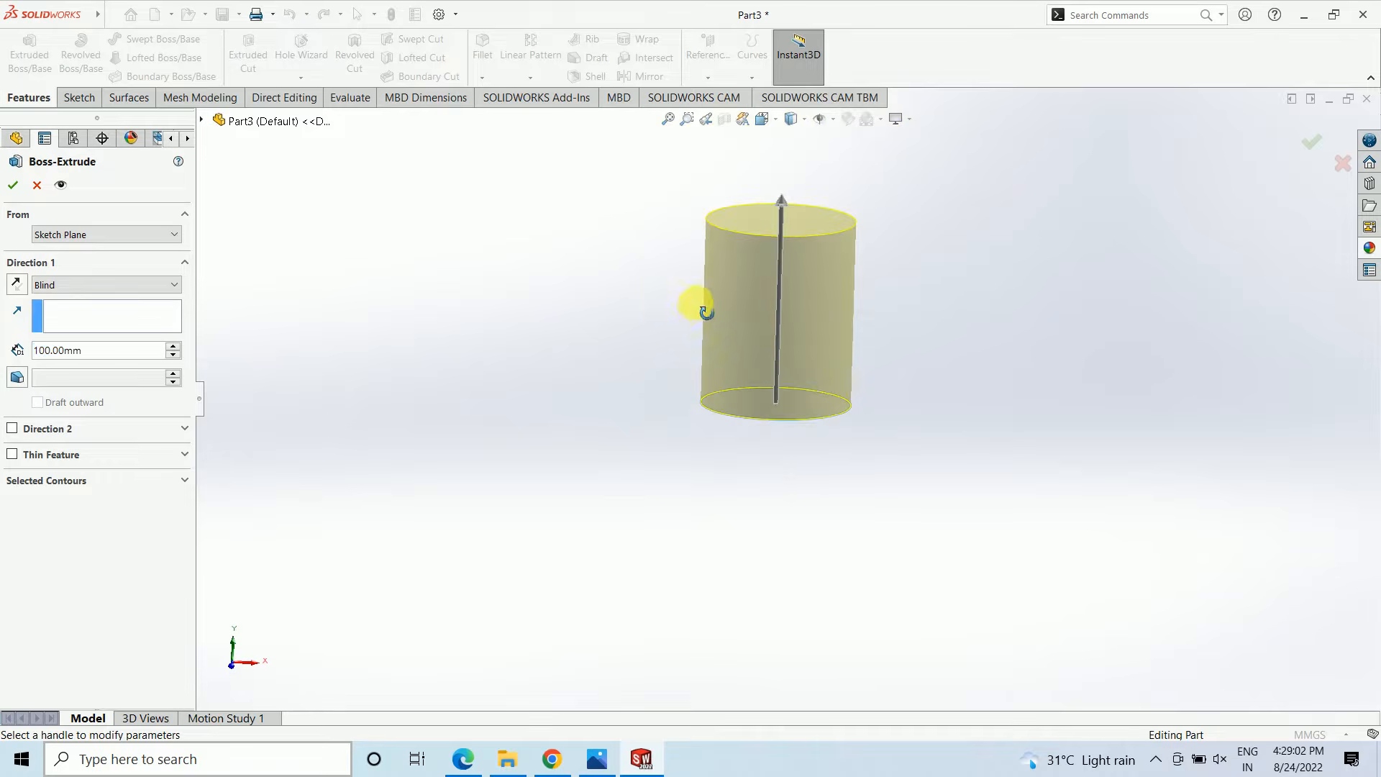
pyautogui.click(41, 285)
pyautogui.click(50, 362)
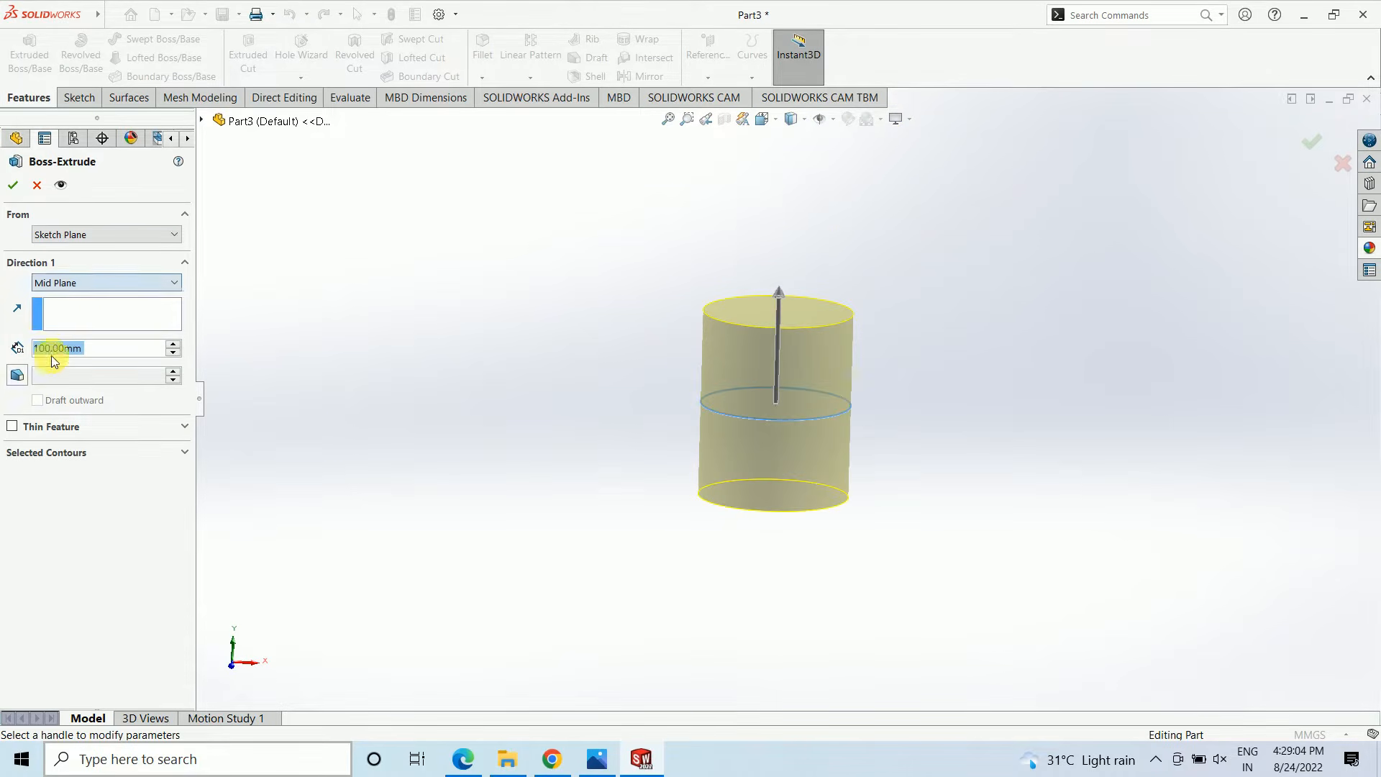
pyautogui.click(13, 185)
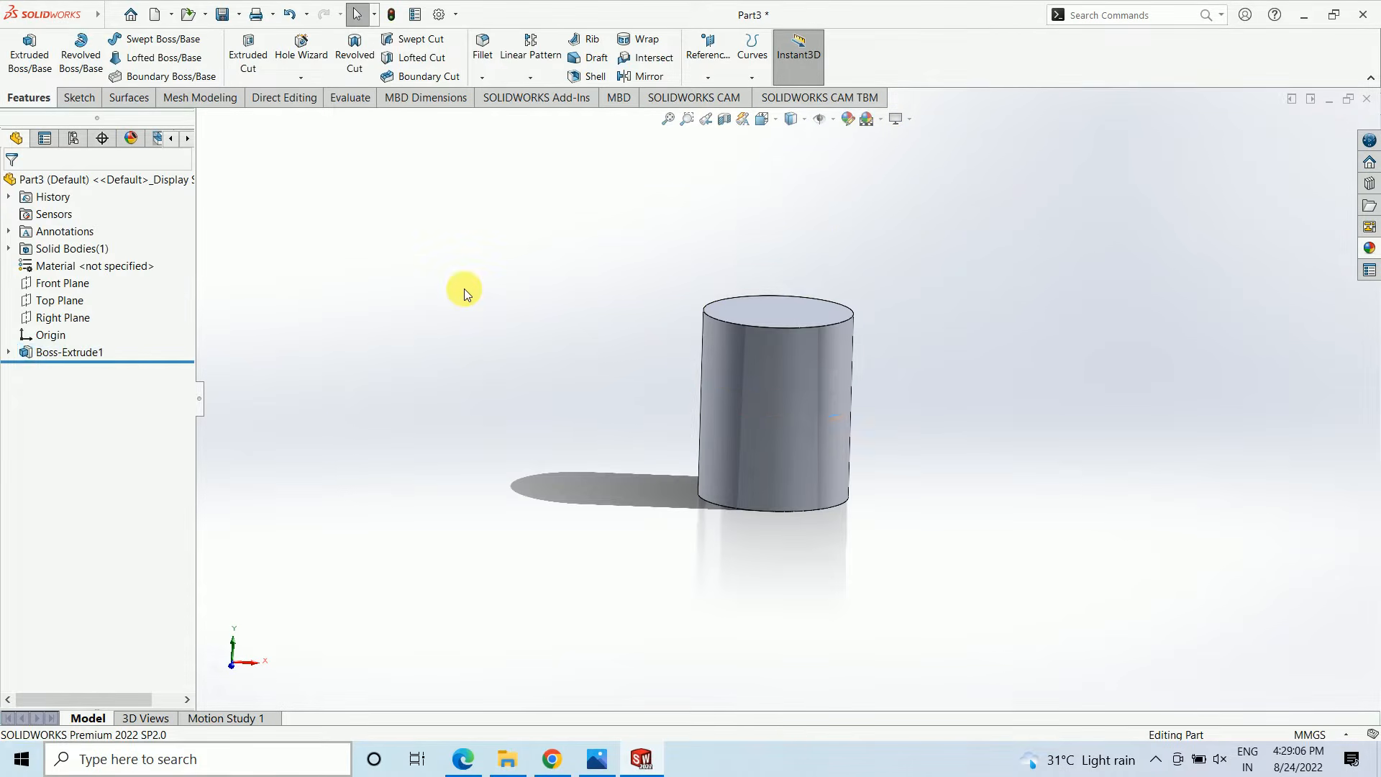
# Shell the cylinder with a 2 mm wall thickness, removing its top face.
pyautogui.moveTo(517, 299); pyautogui.dragTo(512, 320, button='middle')
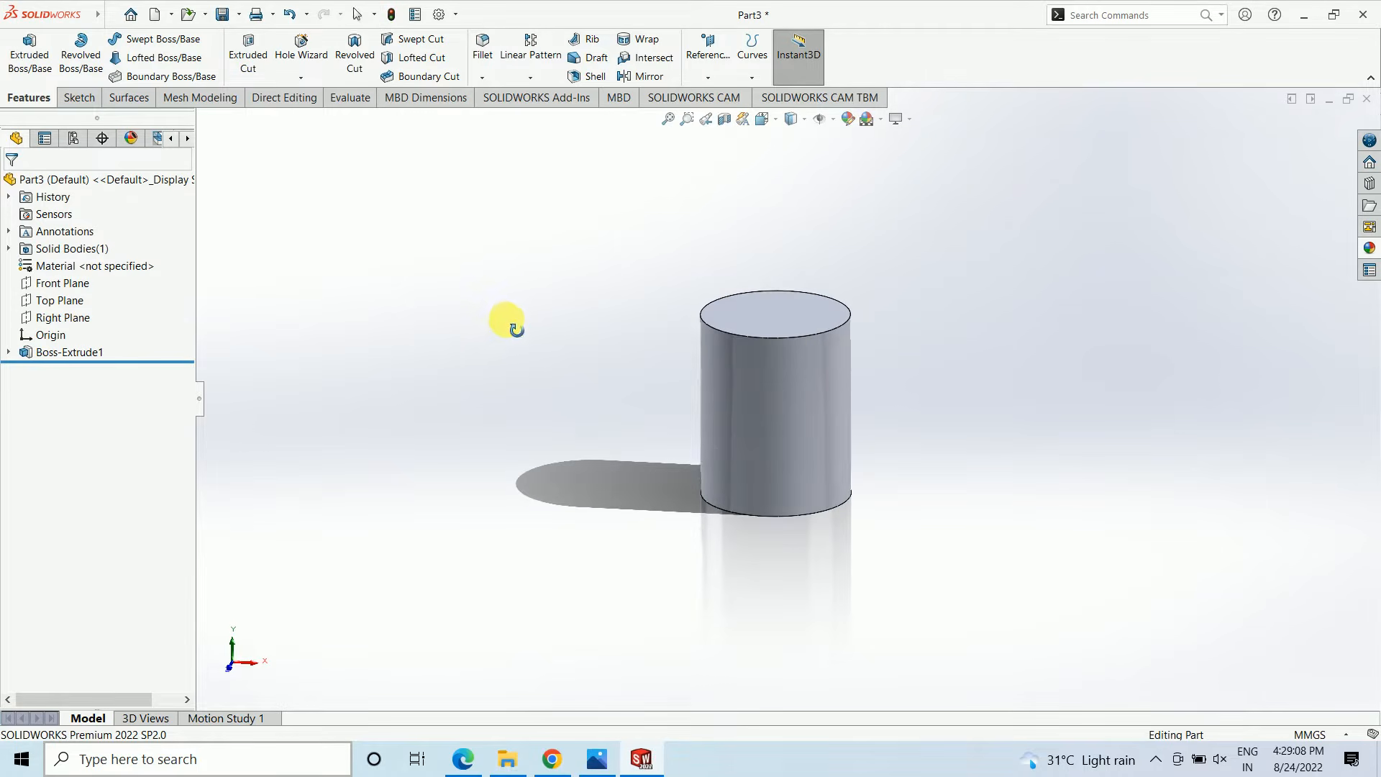
pyautogui.click(594, 76)
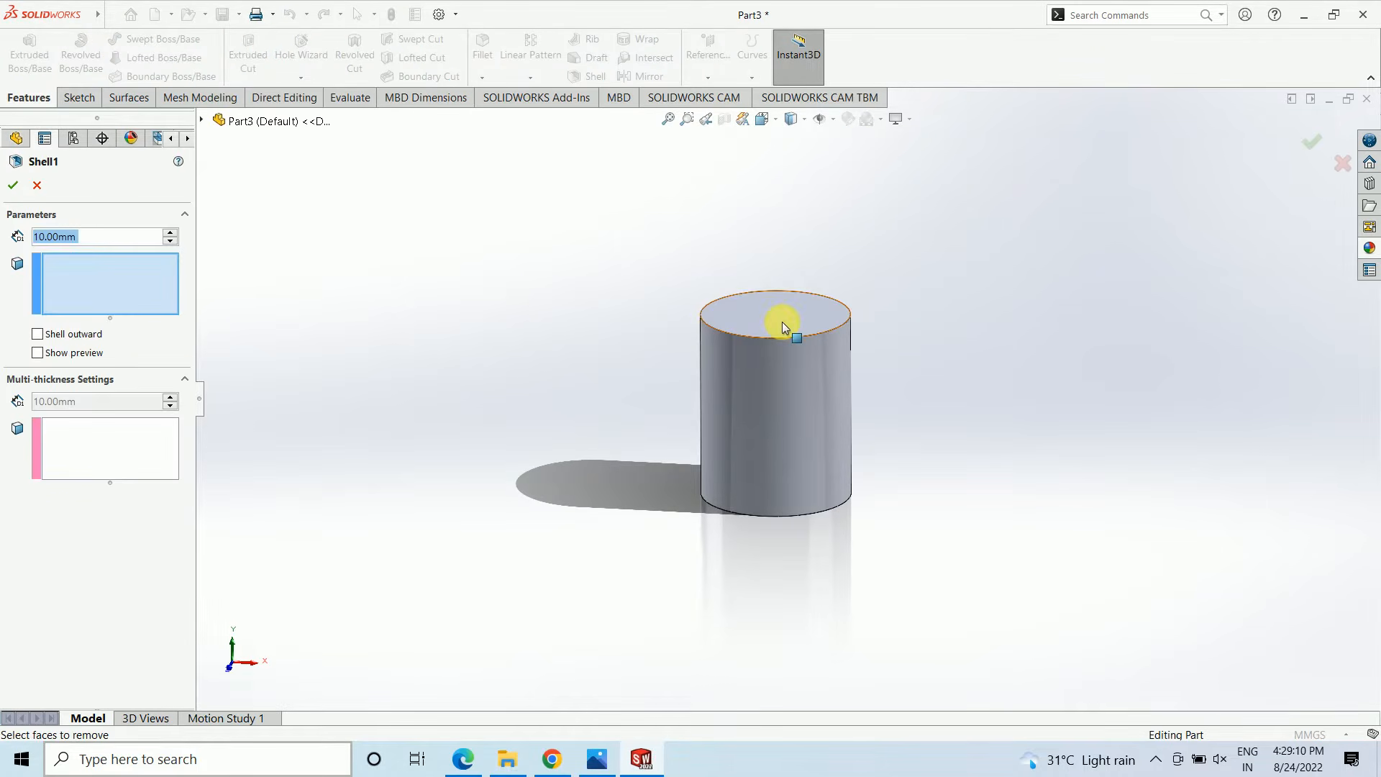
pyautogui.click(783, 321)
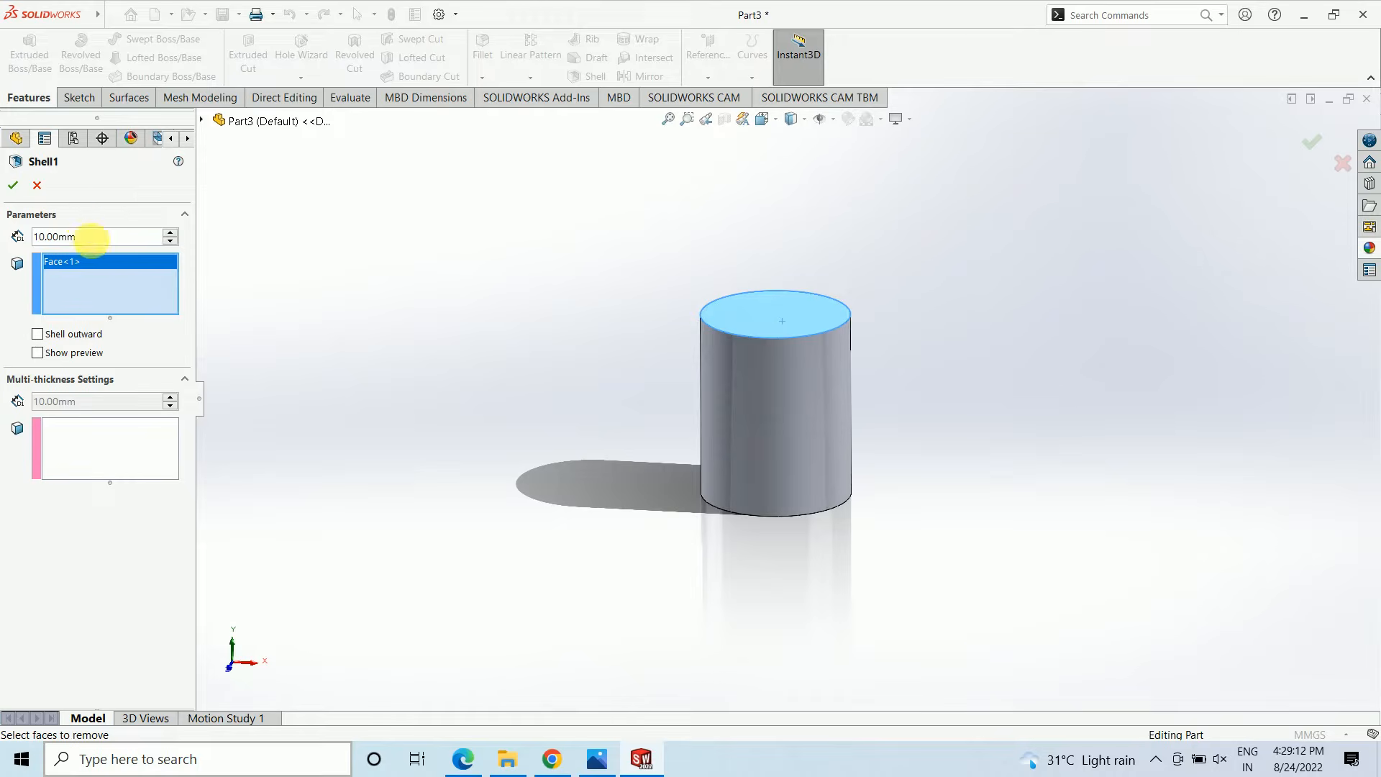
pyautogui.click(87, 237)
pyautogui.write('2')
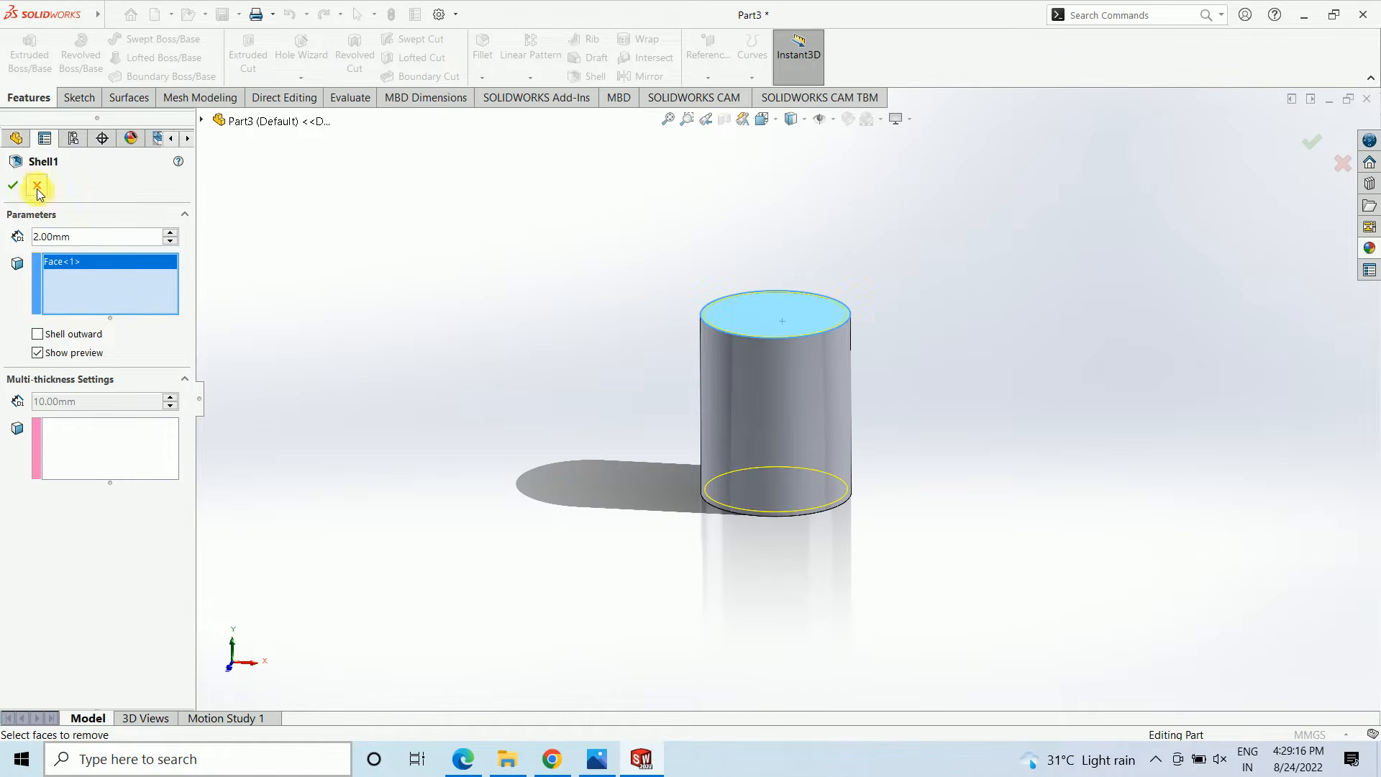
pyautogui.click(14, 186)
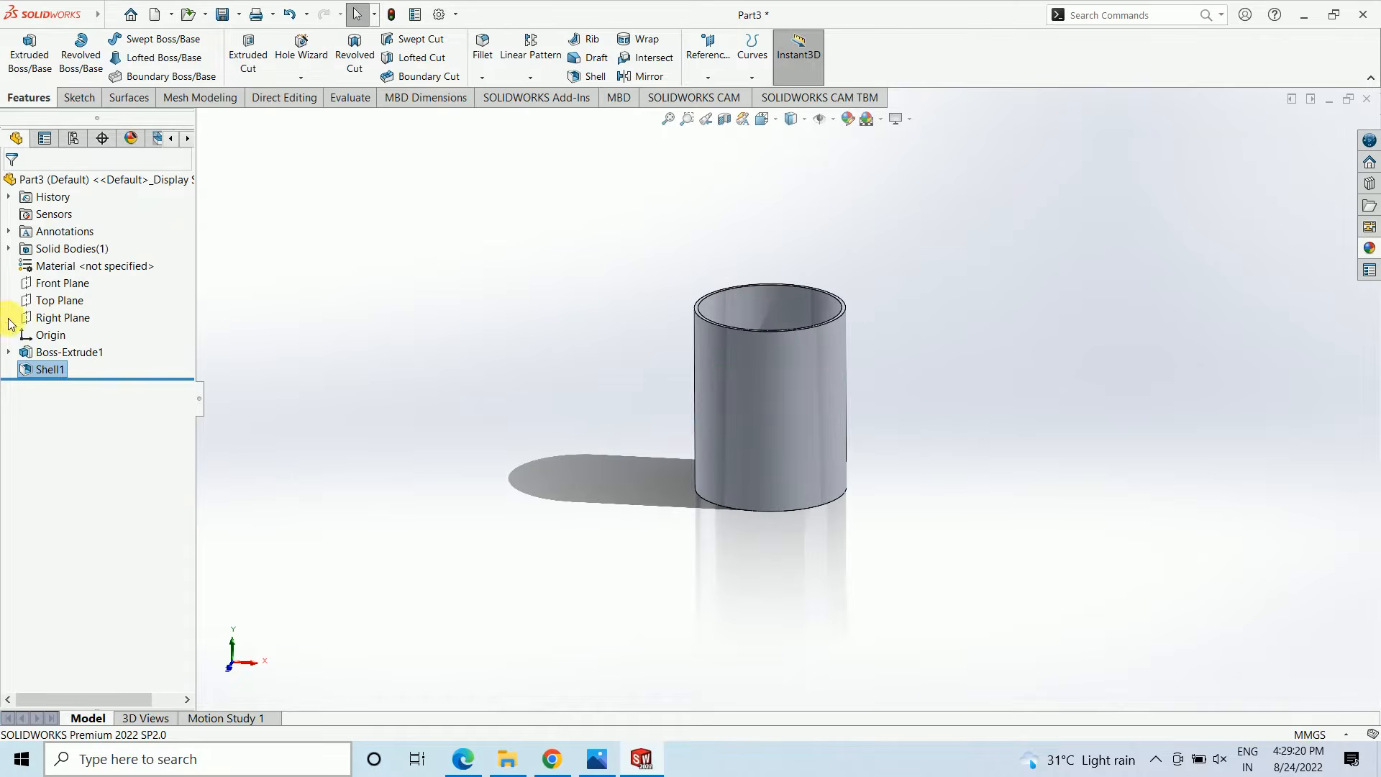
# Start a new sketch on the Front Plane.
pyautogui.click(57, 283)
pyautogui.click(32, 265)
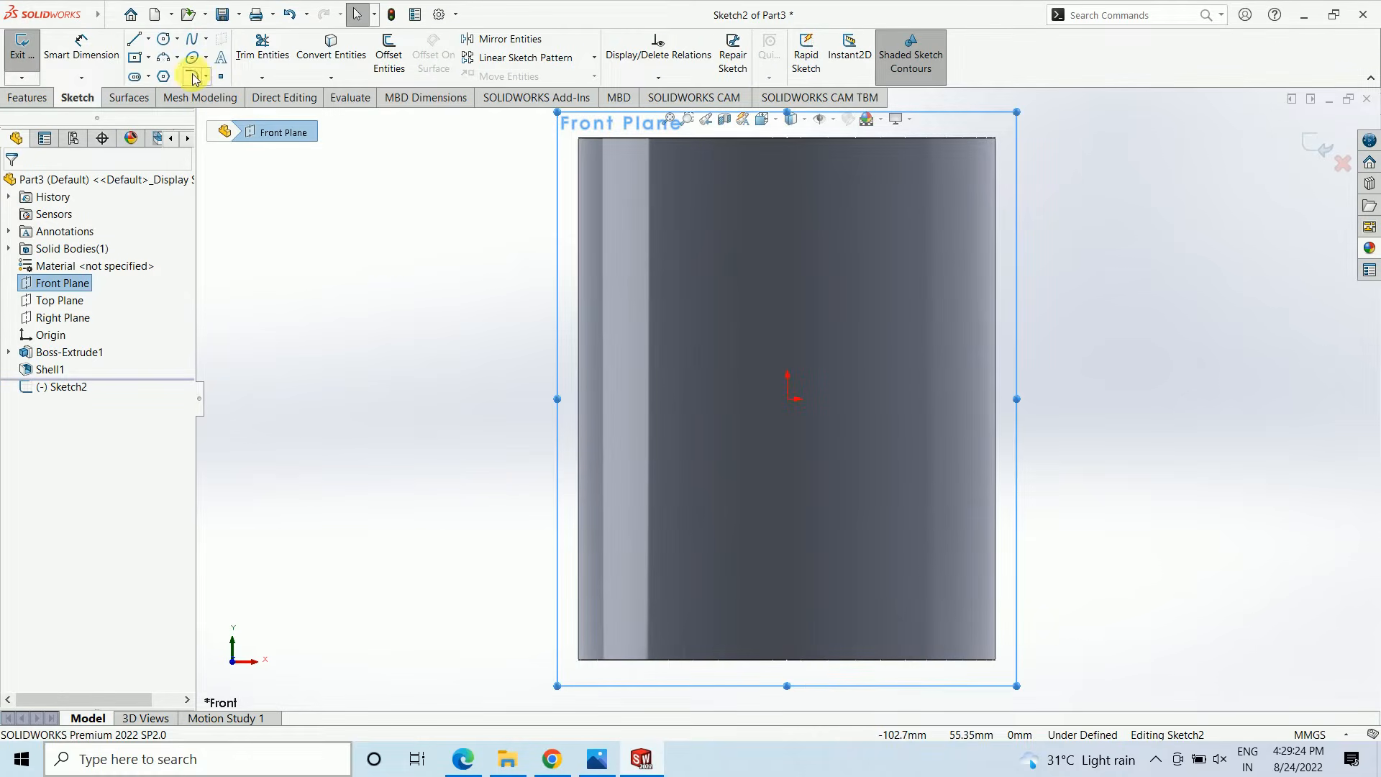
pyautogui.click(136, 76)
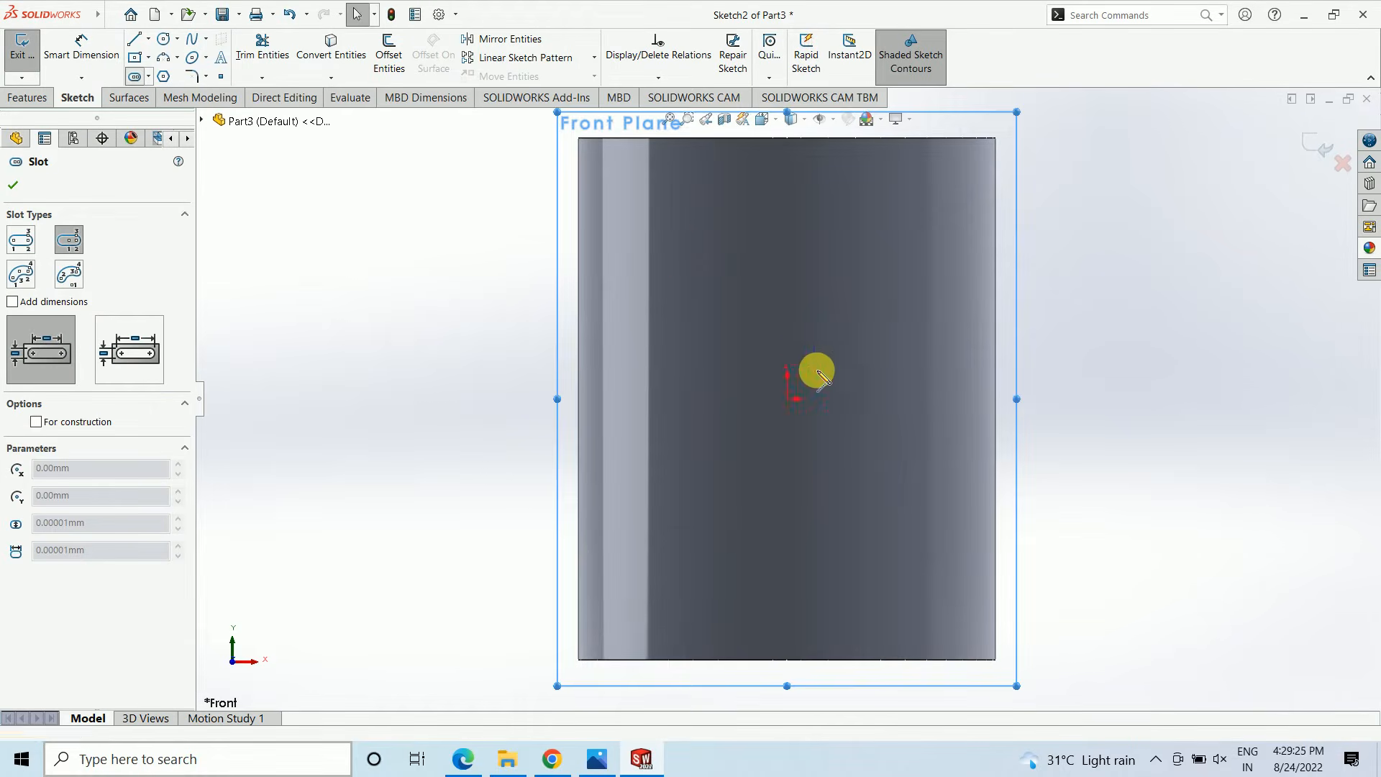
pyautogui.click(788, 398)
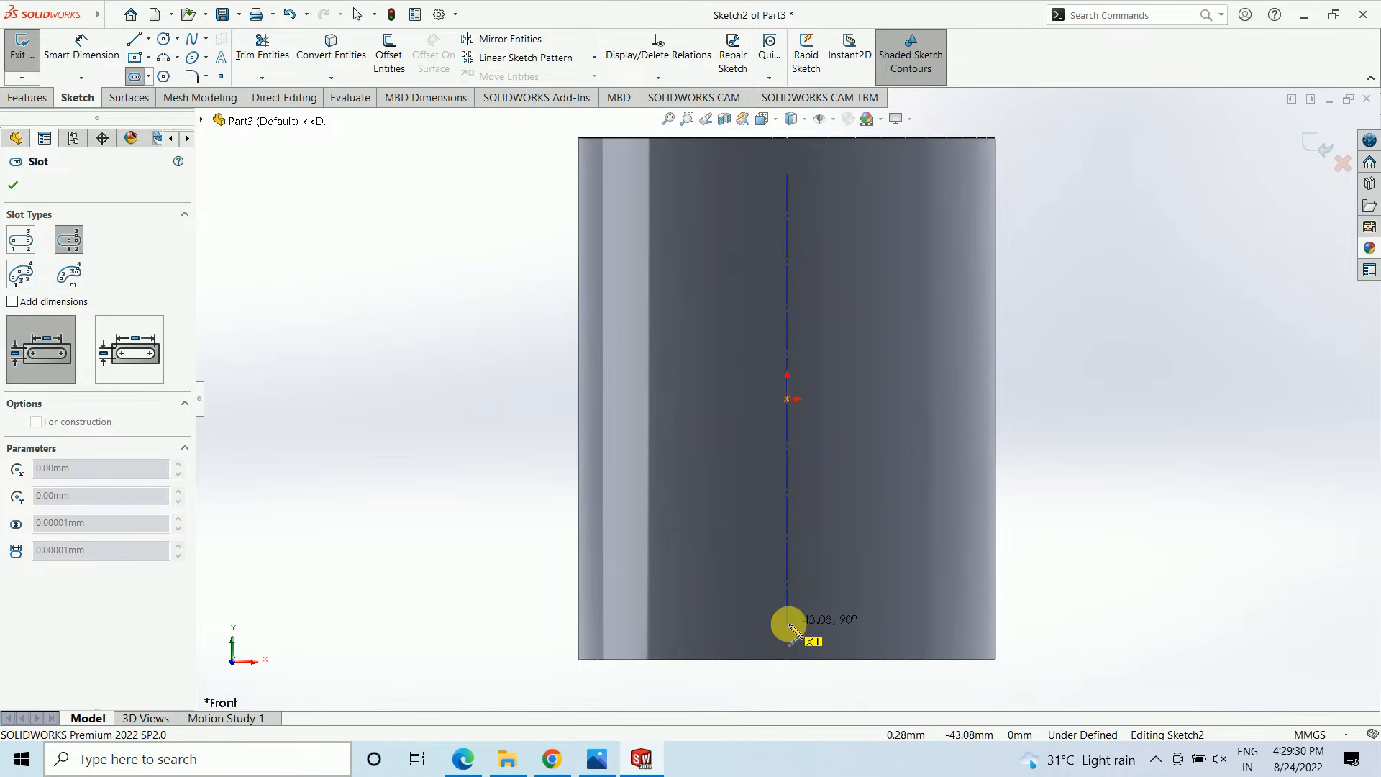
pyautogui.click(789, 624)
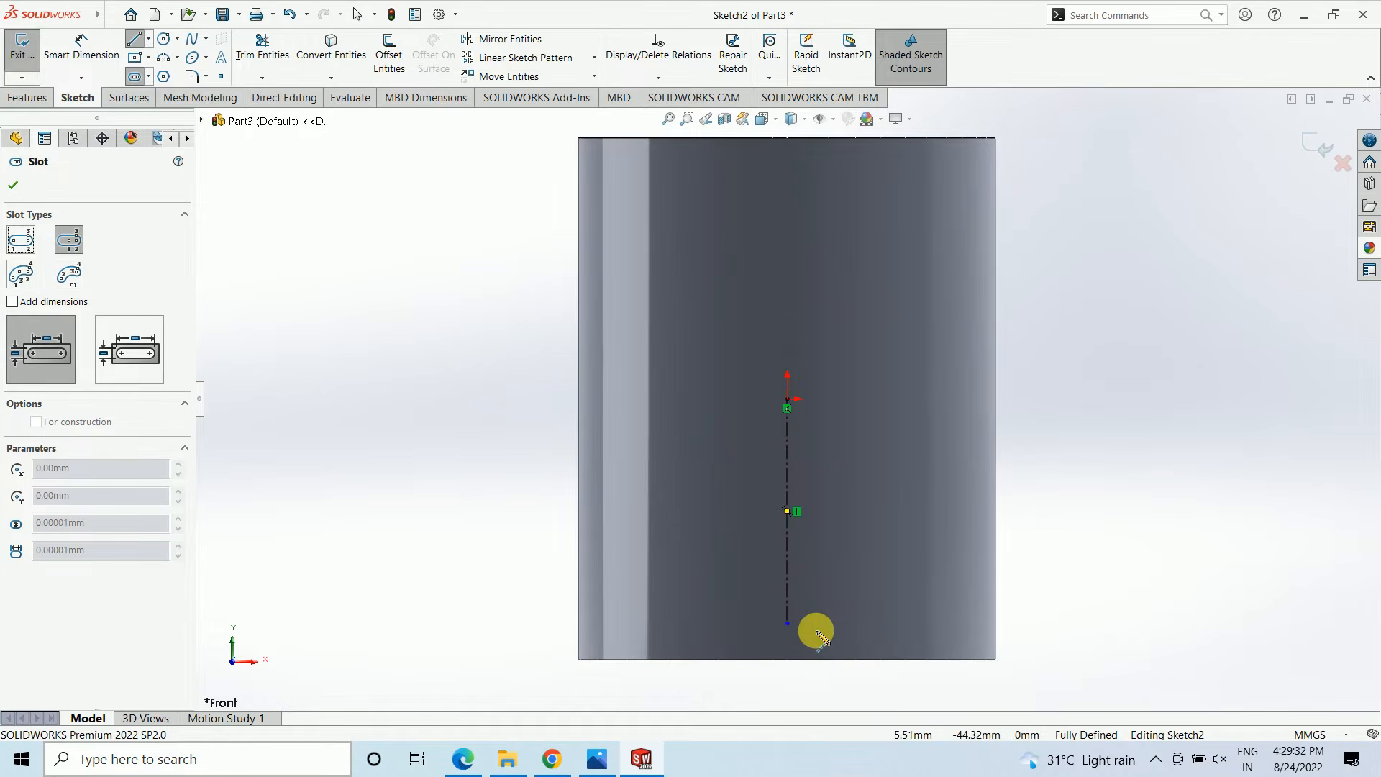
pyautogui.click(262, 48)
pyautogui.click(789, 502)
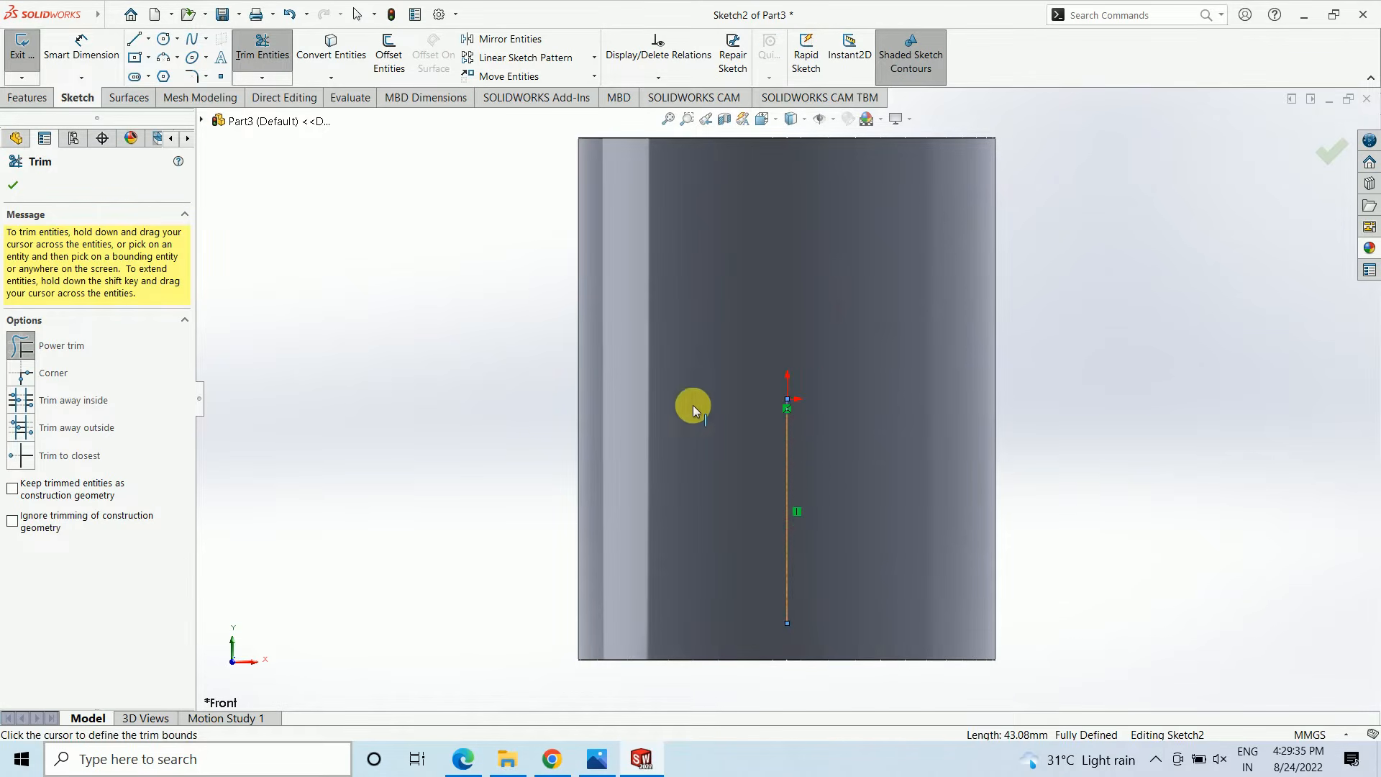
pyautogui.click(803, 483)
pyautogui.moveTo(758, 524); pyautogui.dragTo(804, 550)
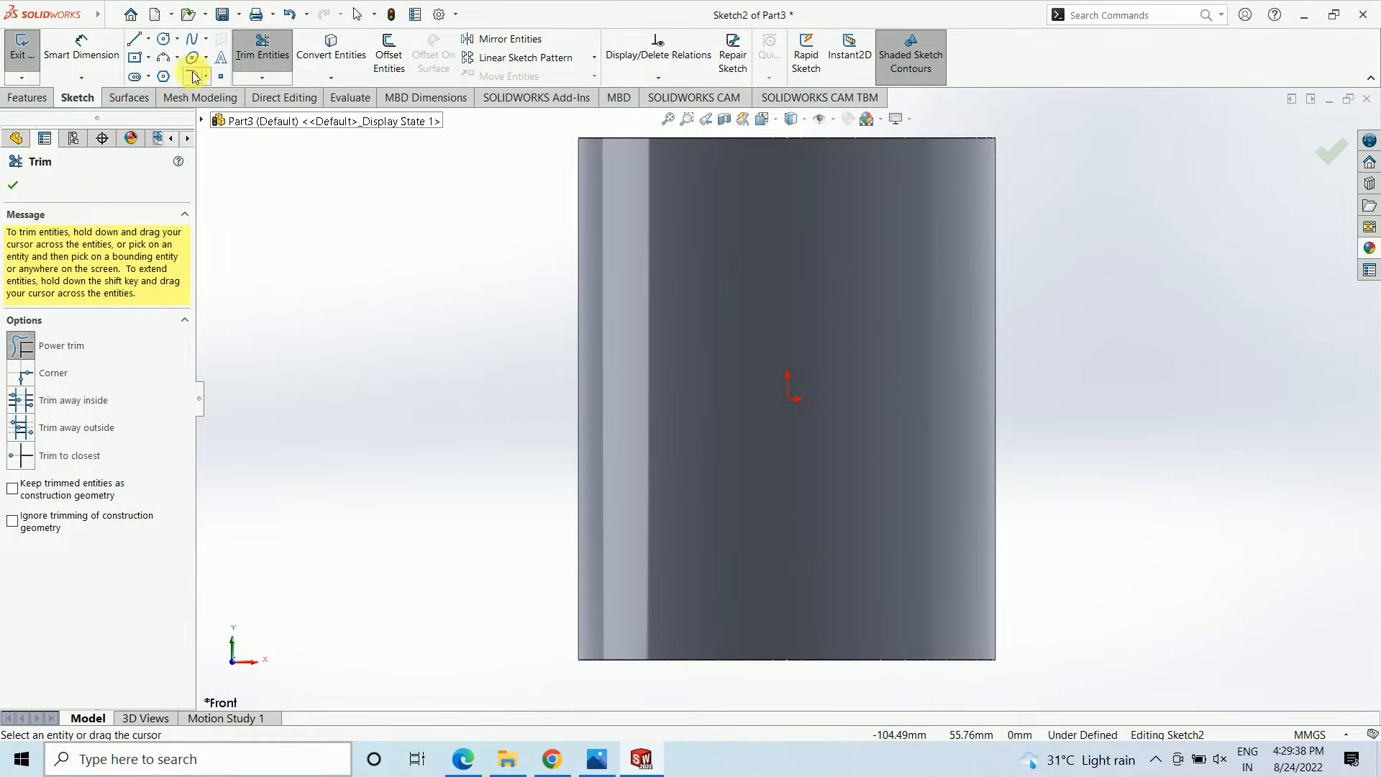
# Sketch a vertical centerpoint slot centred on the origin, about 84 mm between arc centres and about 8 mm wide.
pyautogui.click(135, 77)
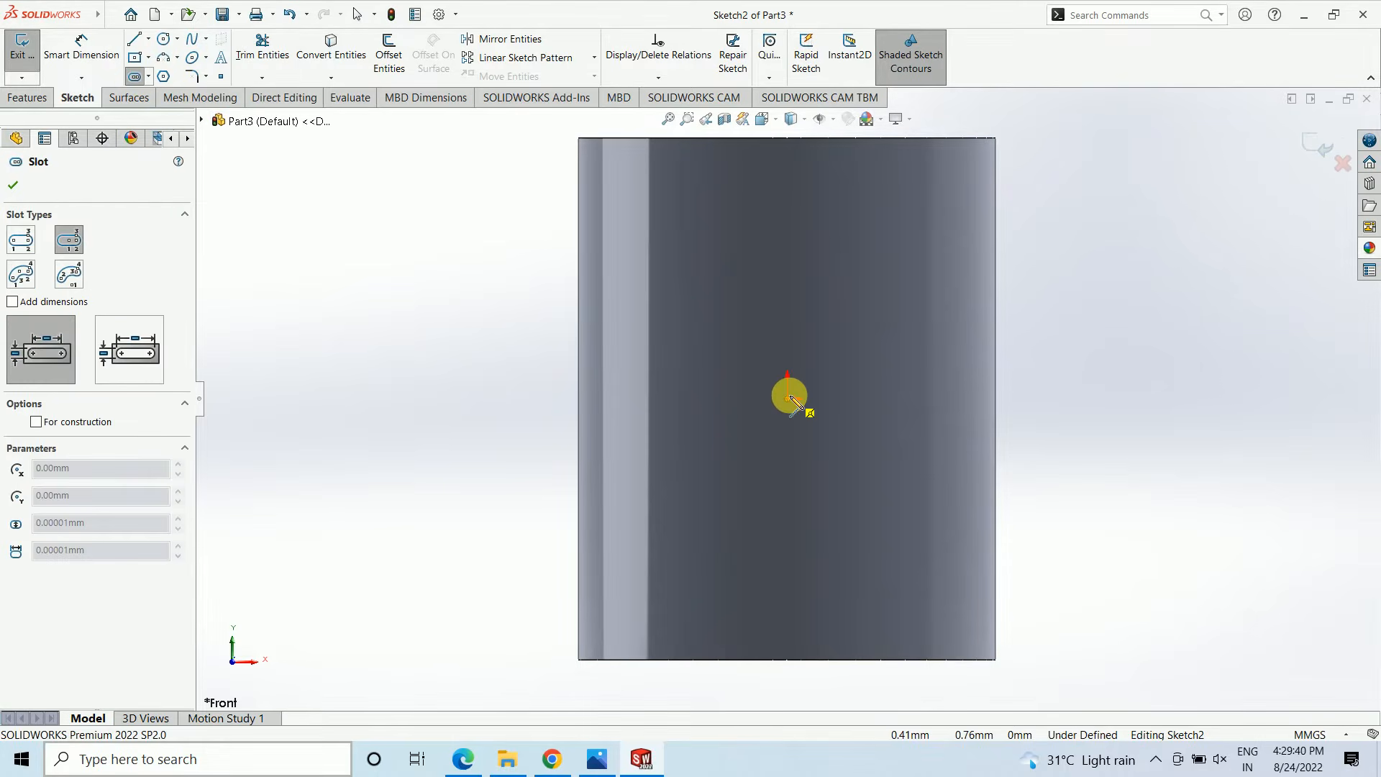
pyautogui.click(788, 398)
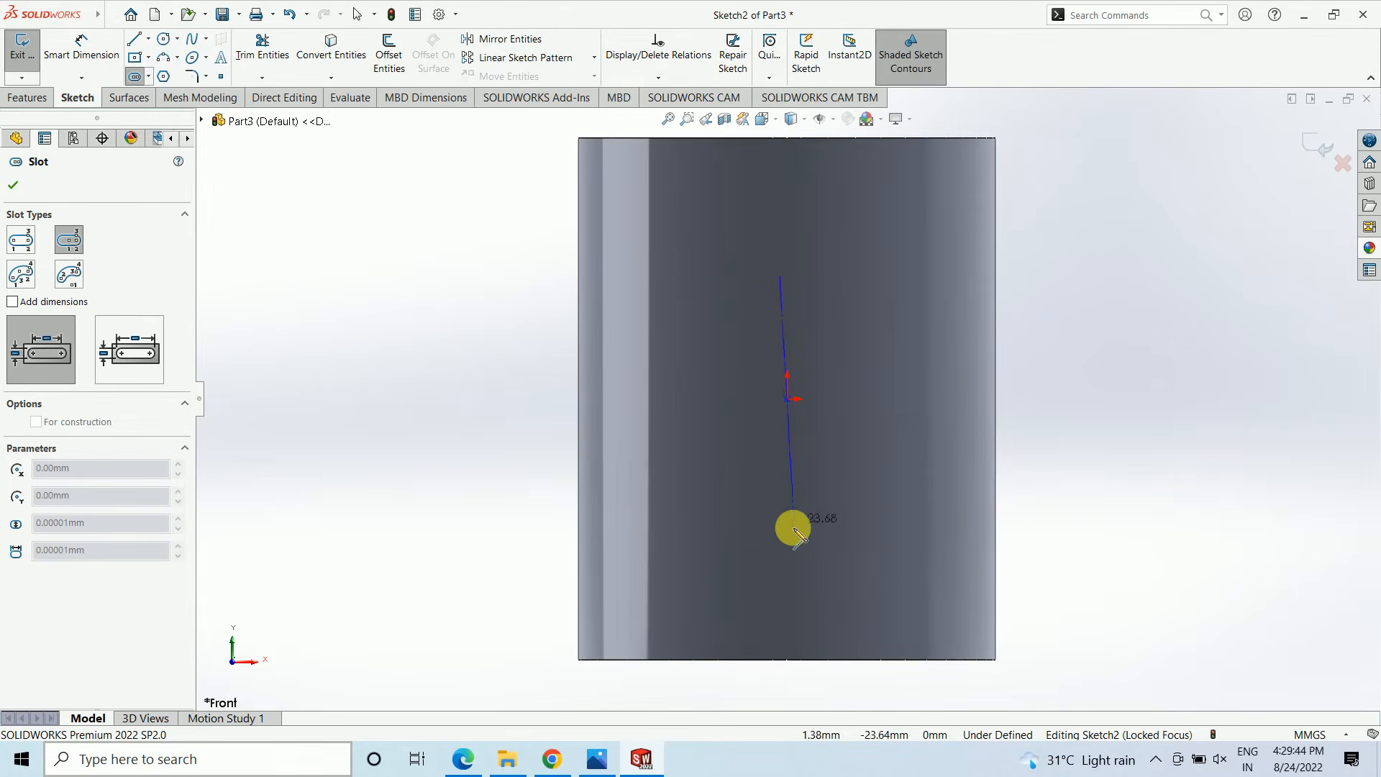
pyautogui.click(788, 618)
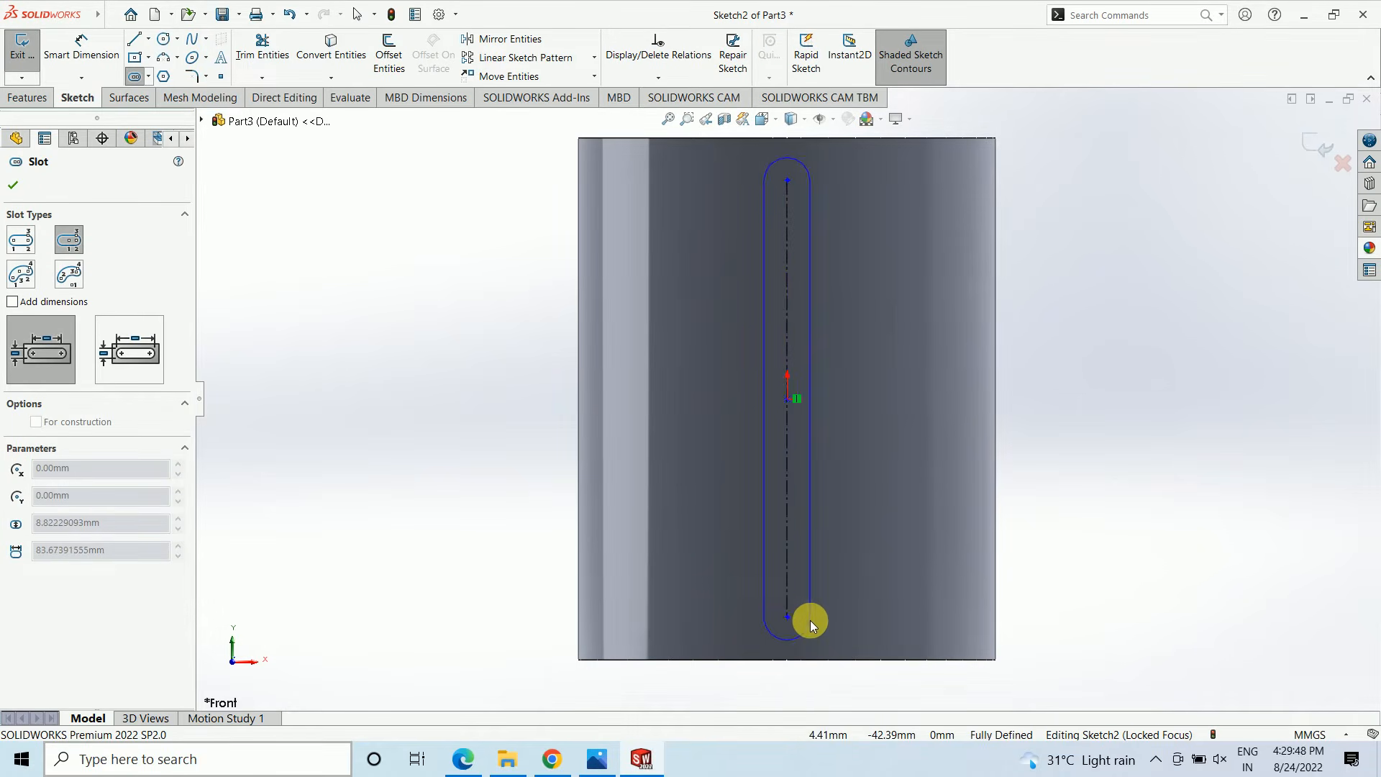
pyautogui.click(810, 622)
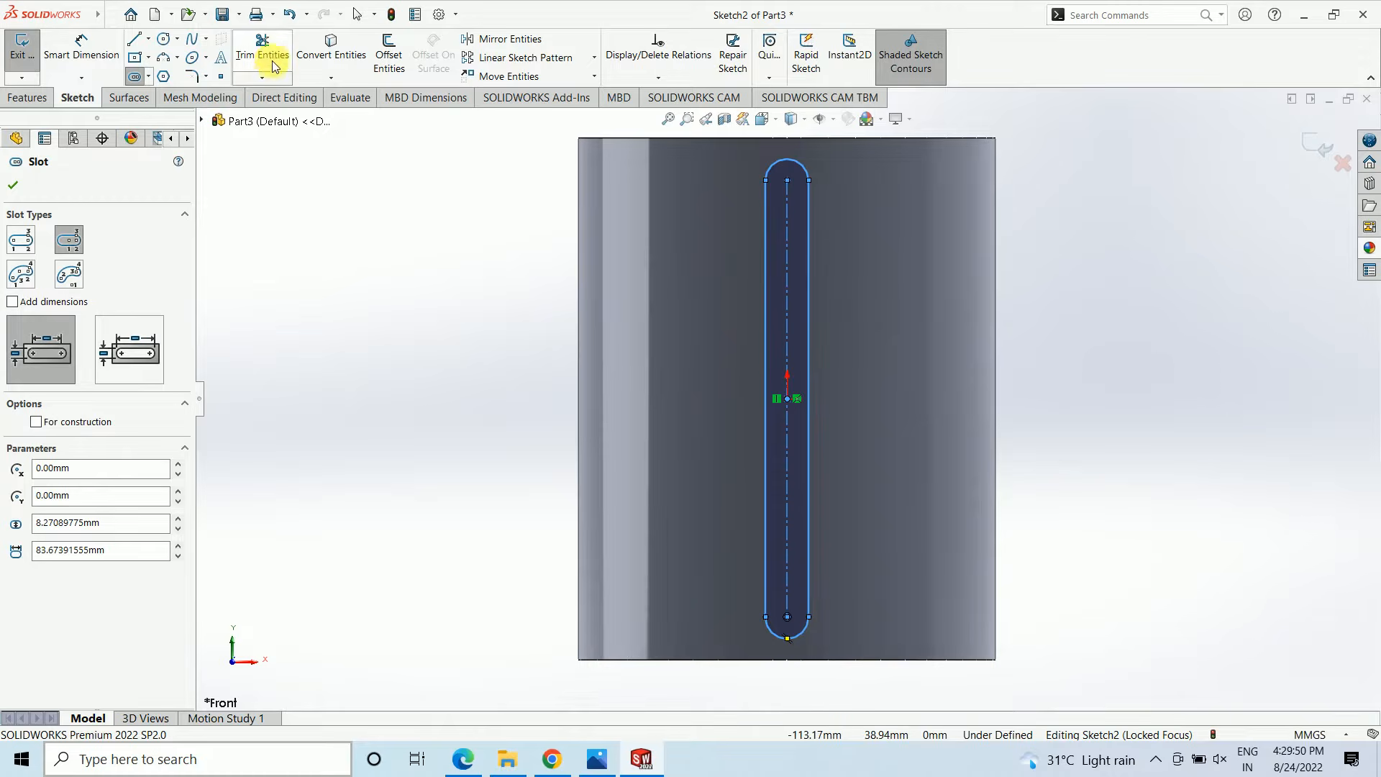
# Dimension the slot's upper end arc and set its radius to 5 mm.
pyautogui.click(81, 49)
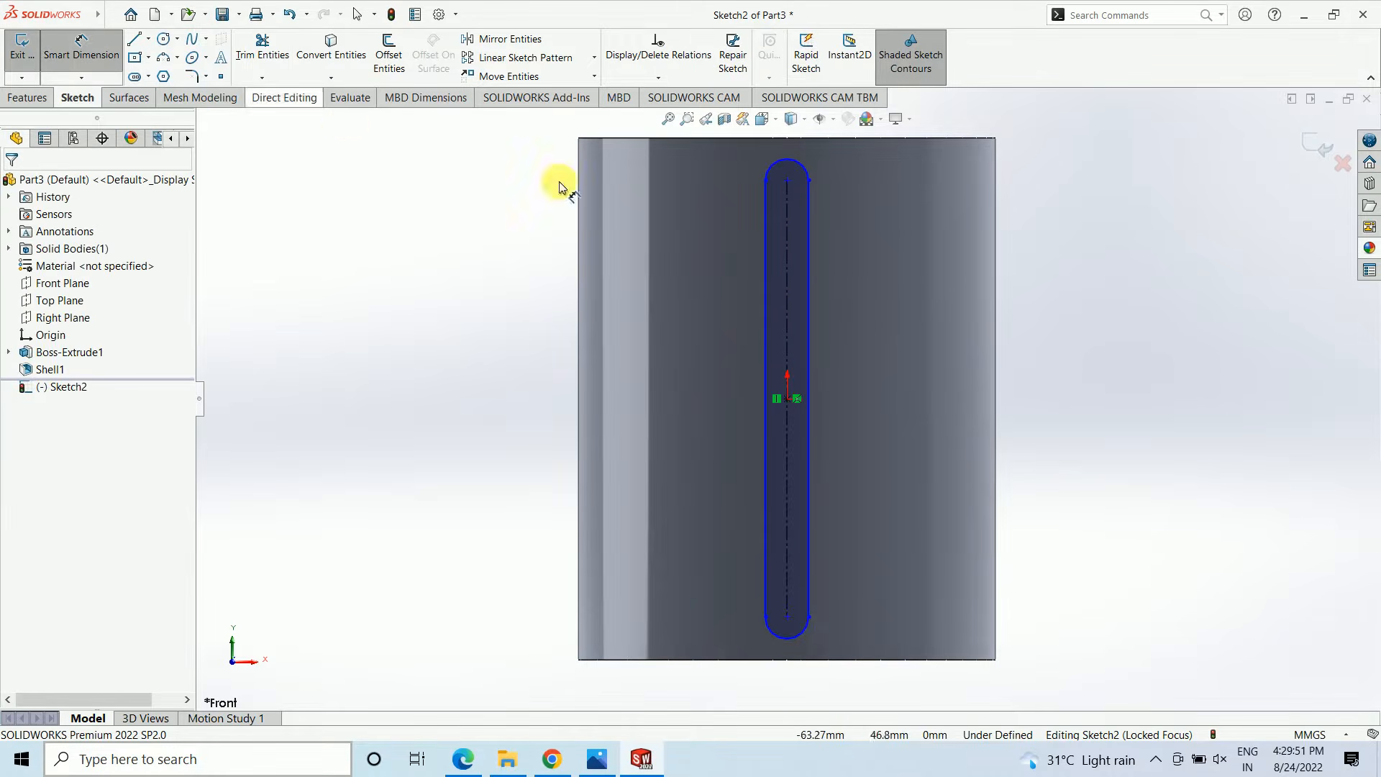
pyautogui.click(808, 167)
pyautogui.click(992, 193)
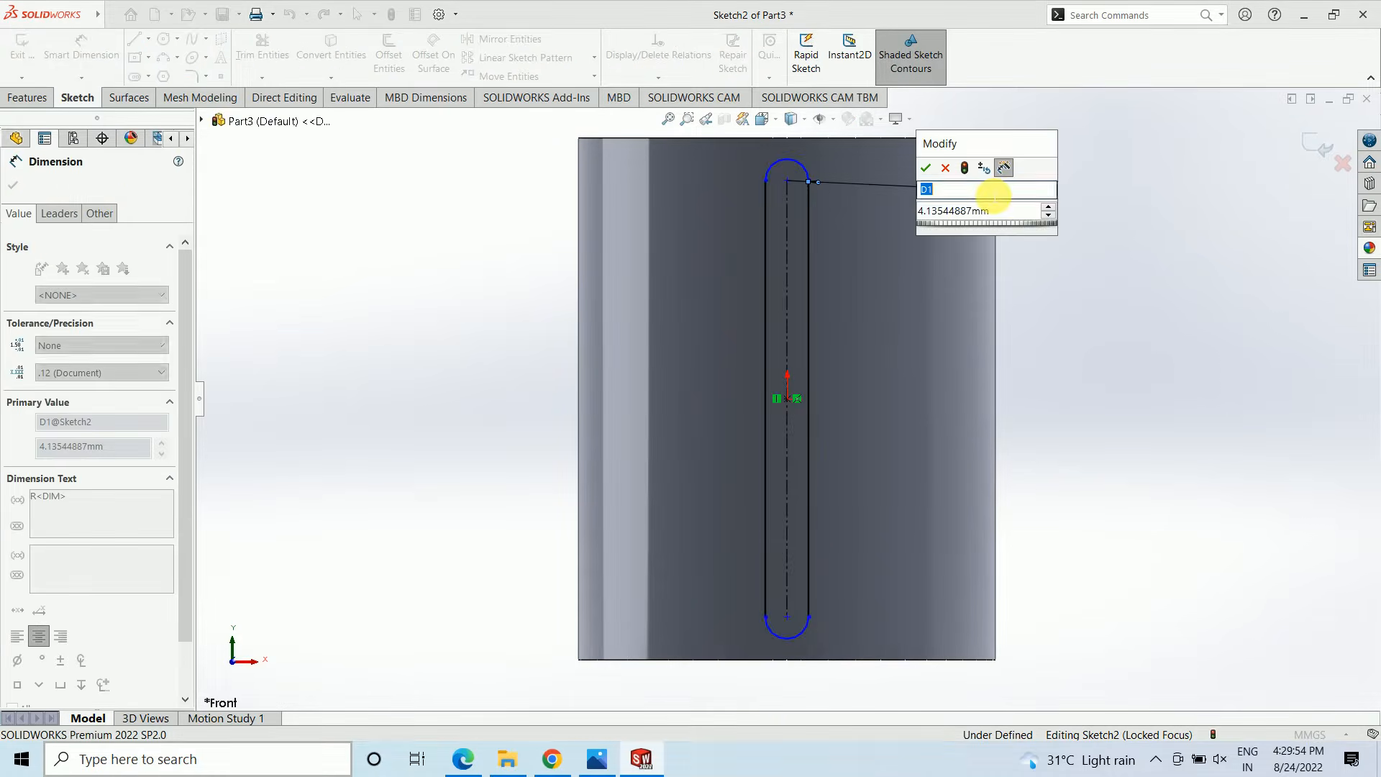
pyautogui.click(1015, 211)
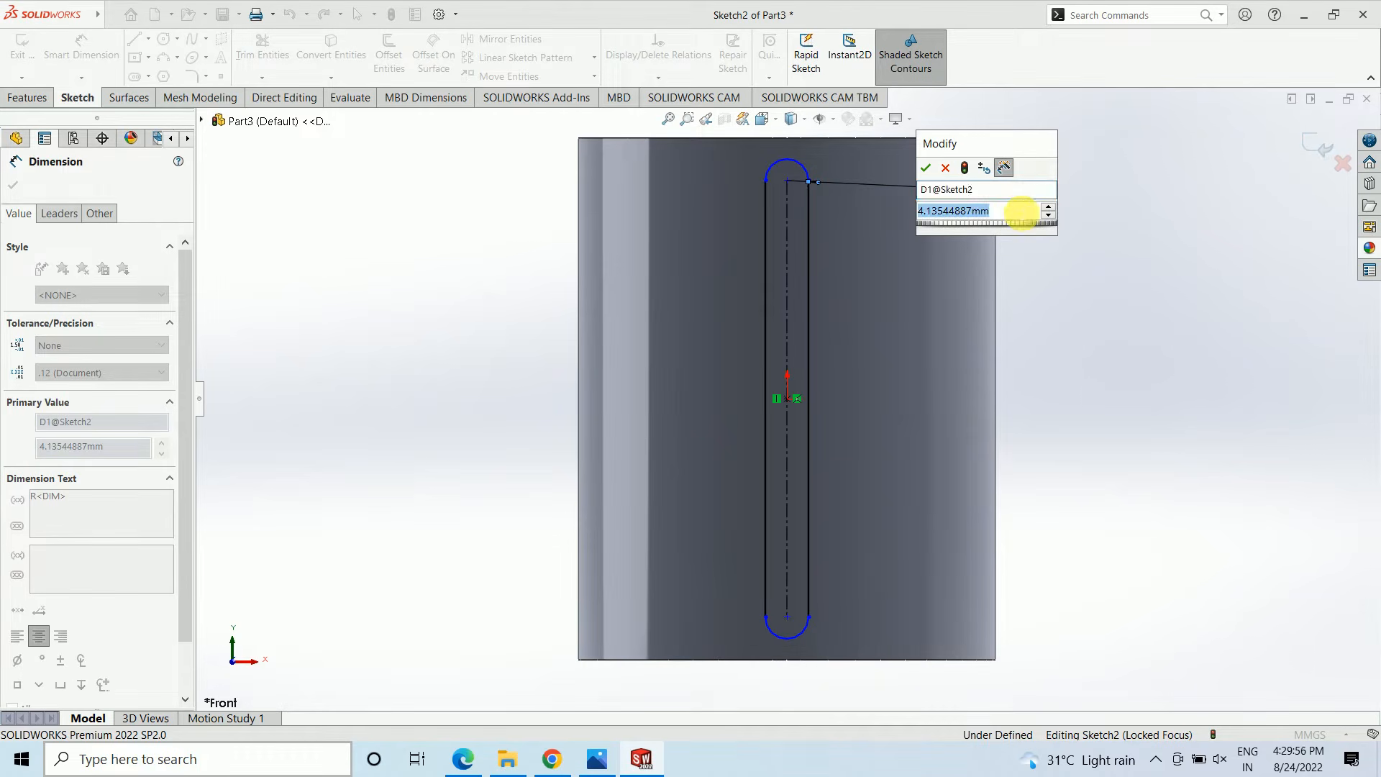
pyautogui.write('5')
pyautogui.press('Return')
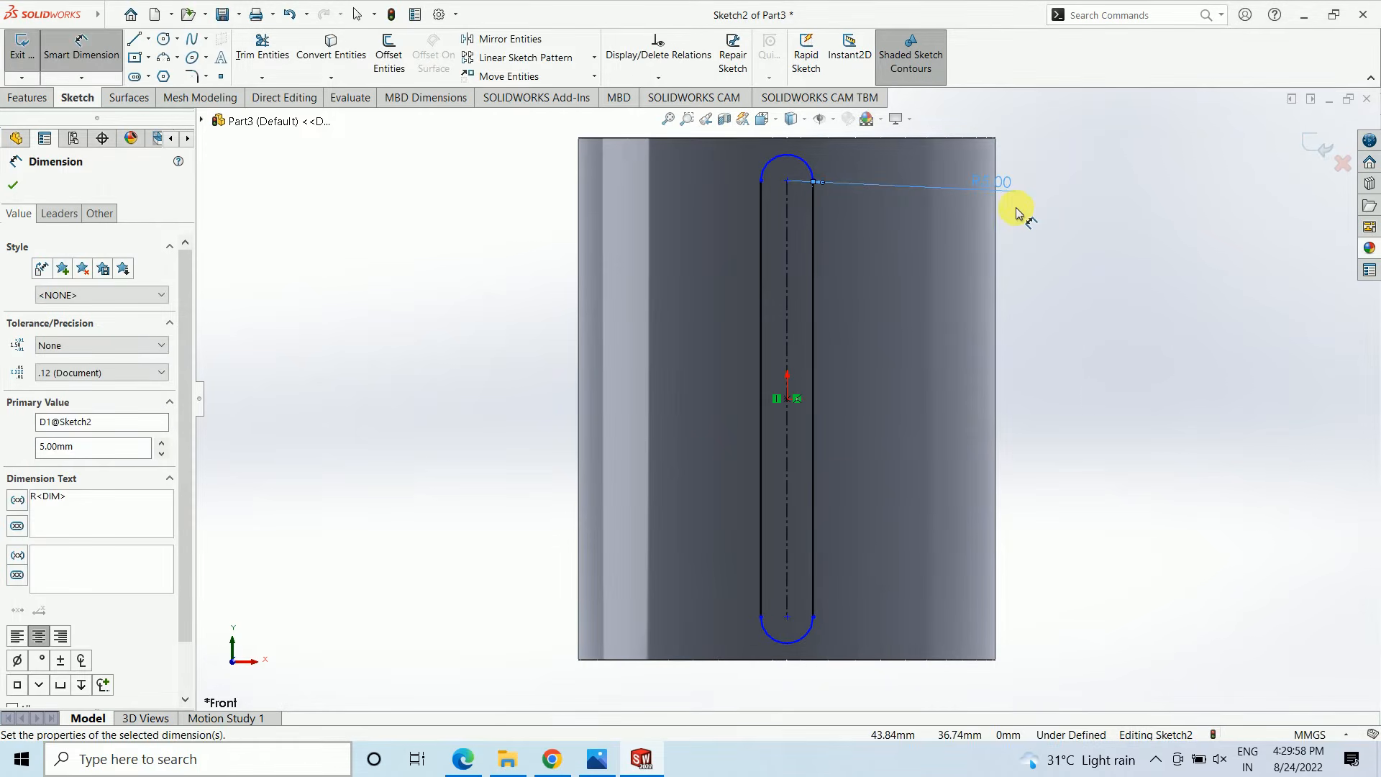
pyautogui.click(788, 281)
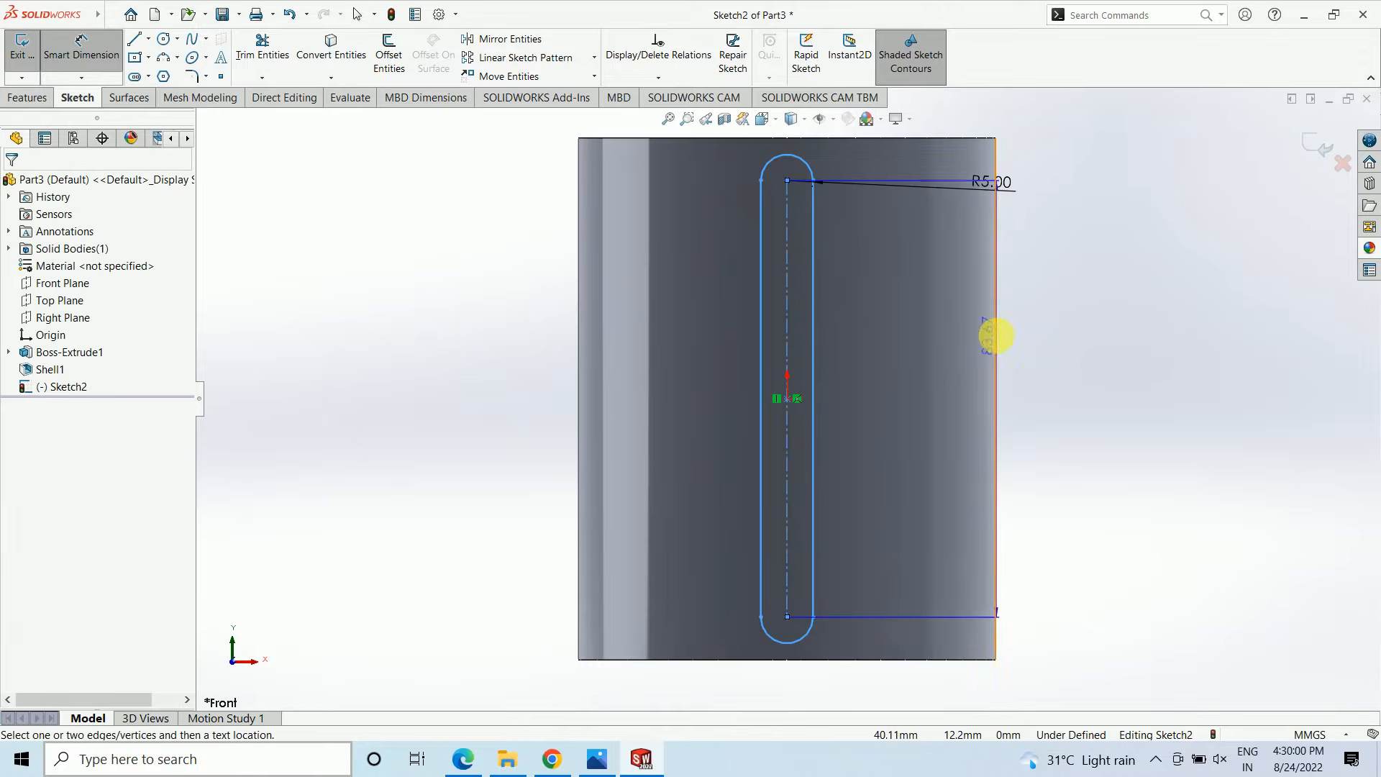
pyautogui.click(996, 335)
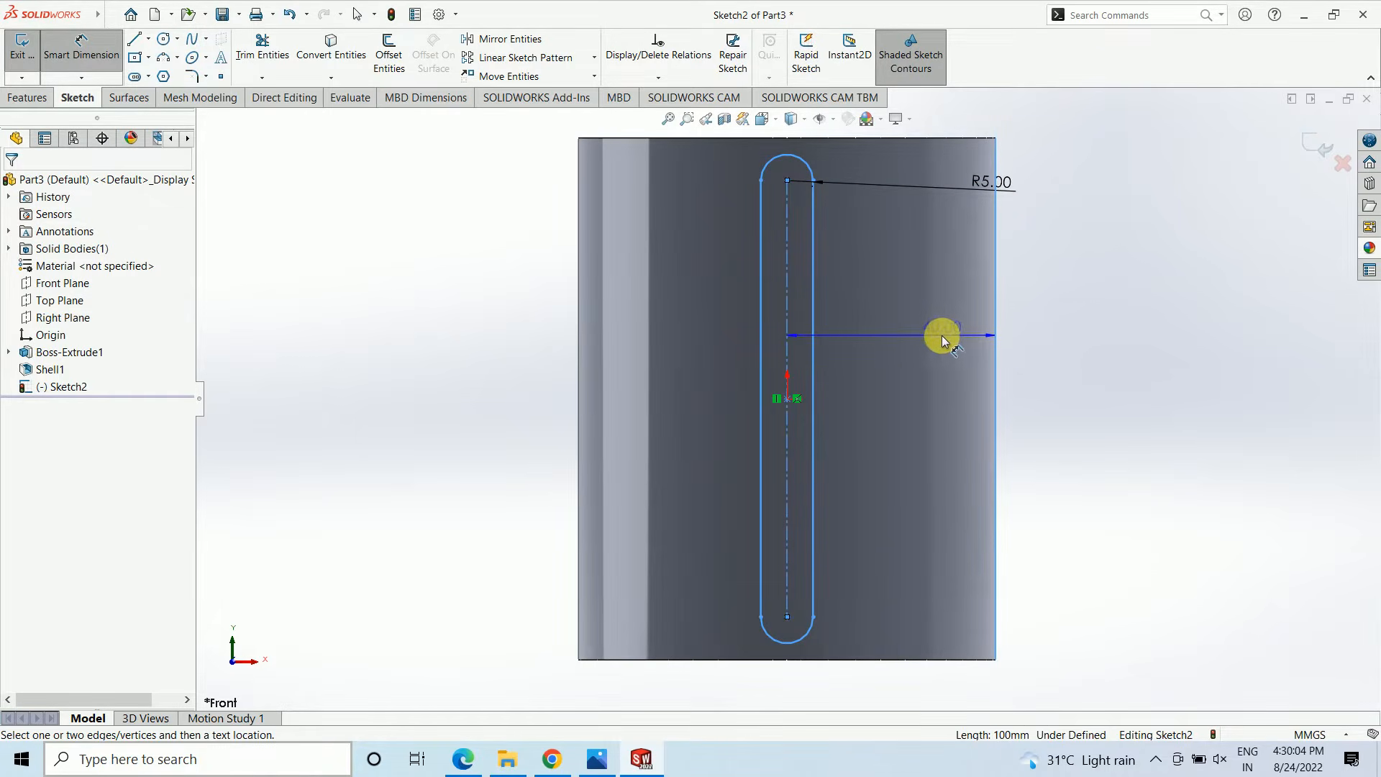
pyautogui.click(938, 332)
pyautogui.click(779, 401)
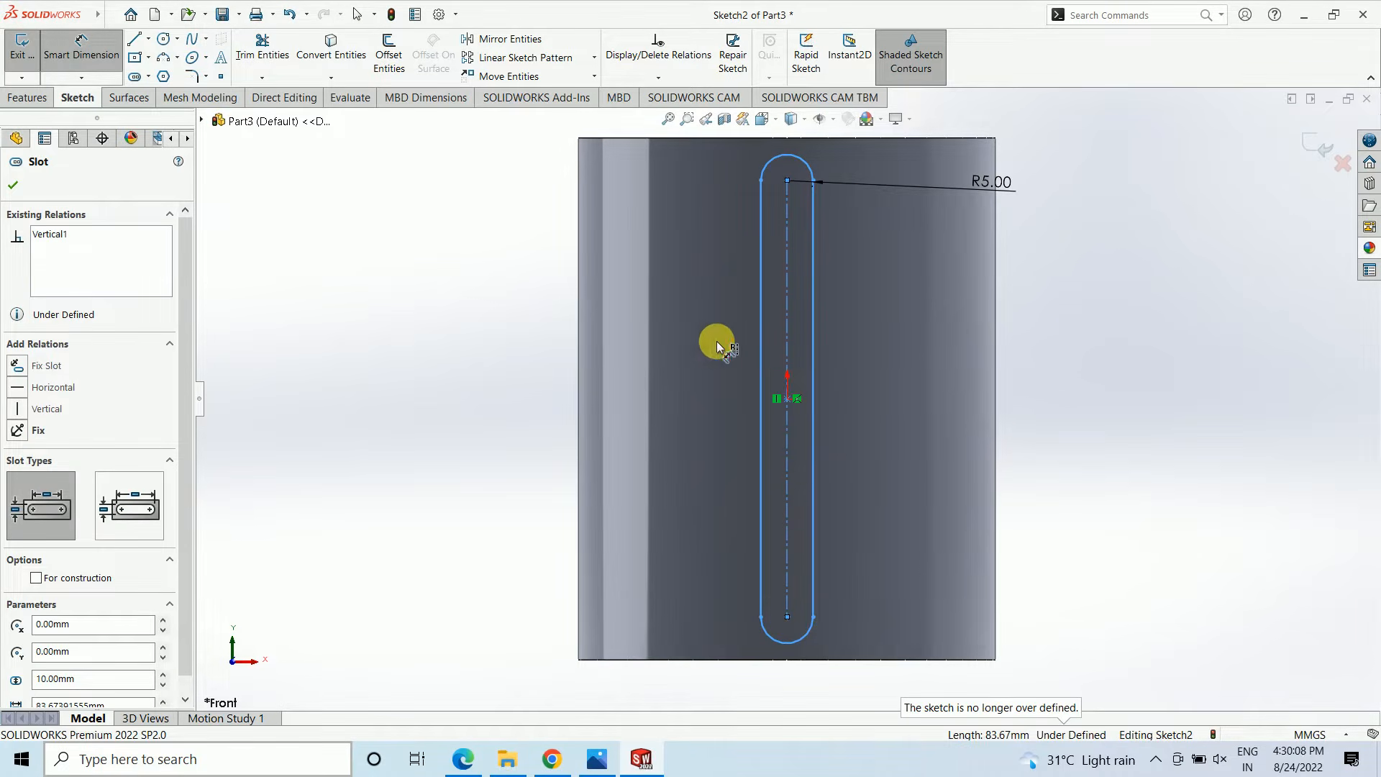
# Dimension the slot's centreline between its arc centres and set the length to 80 mm.
pyautogui.click(787, 344)
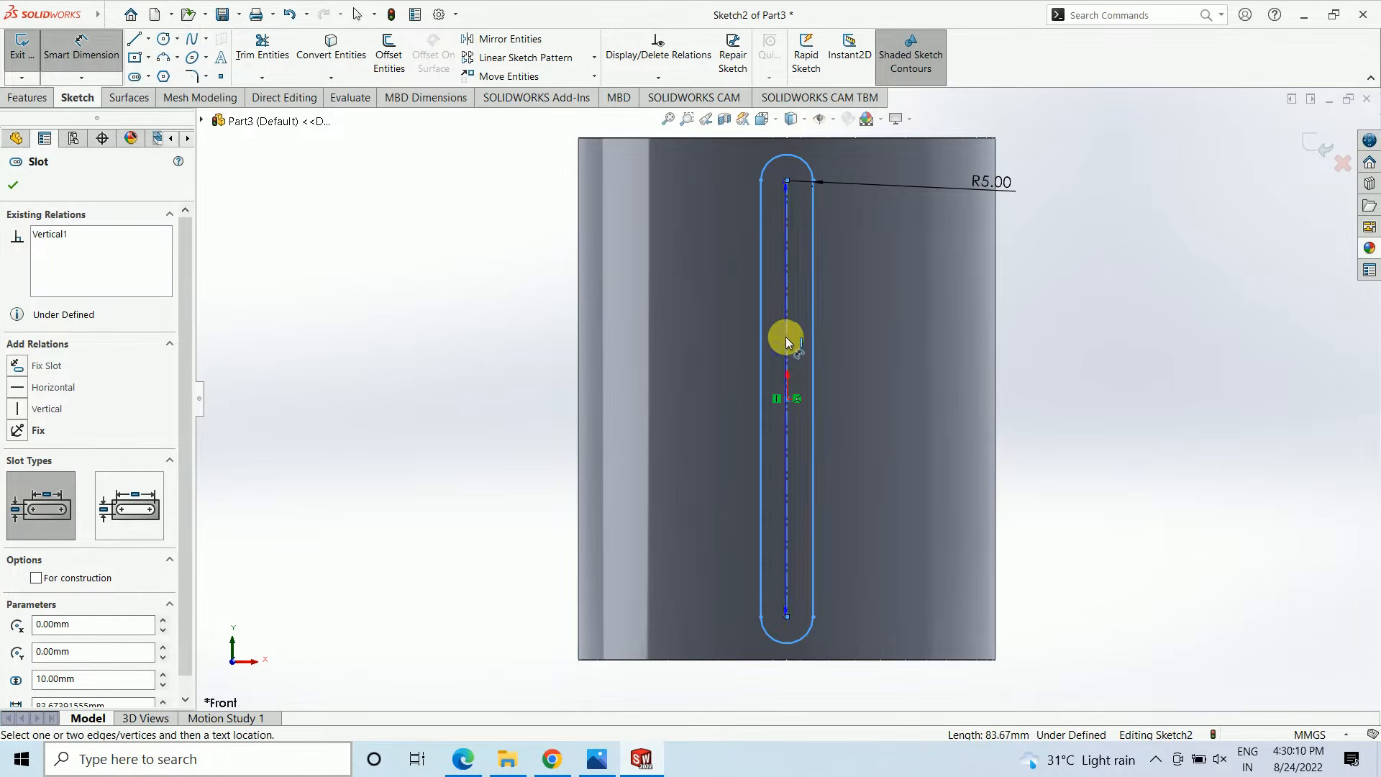
pyautogui.click(896, 348)
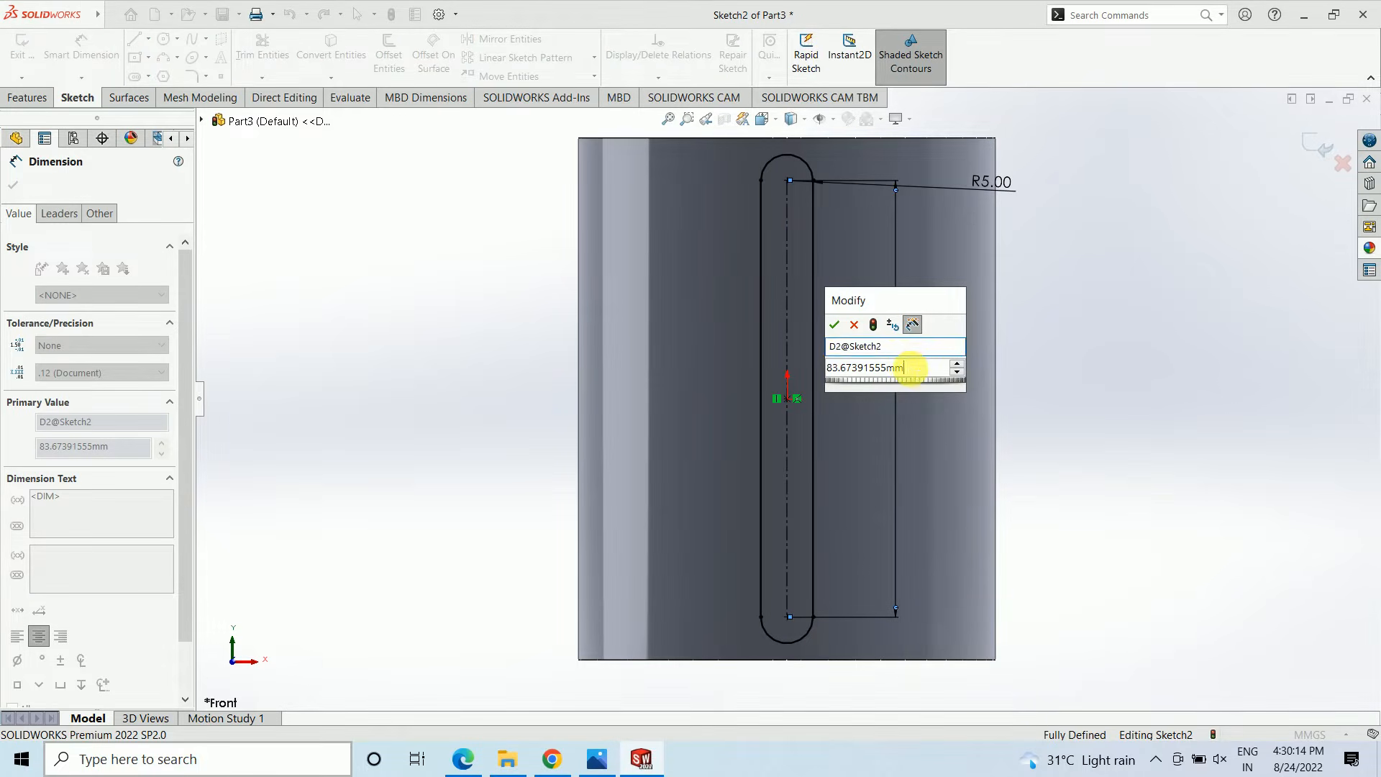
pyautogui.doubleClick(915, 368)
pyautogui.moveTo(833, 372); pyautogui.dragTo(932, 381)
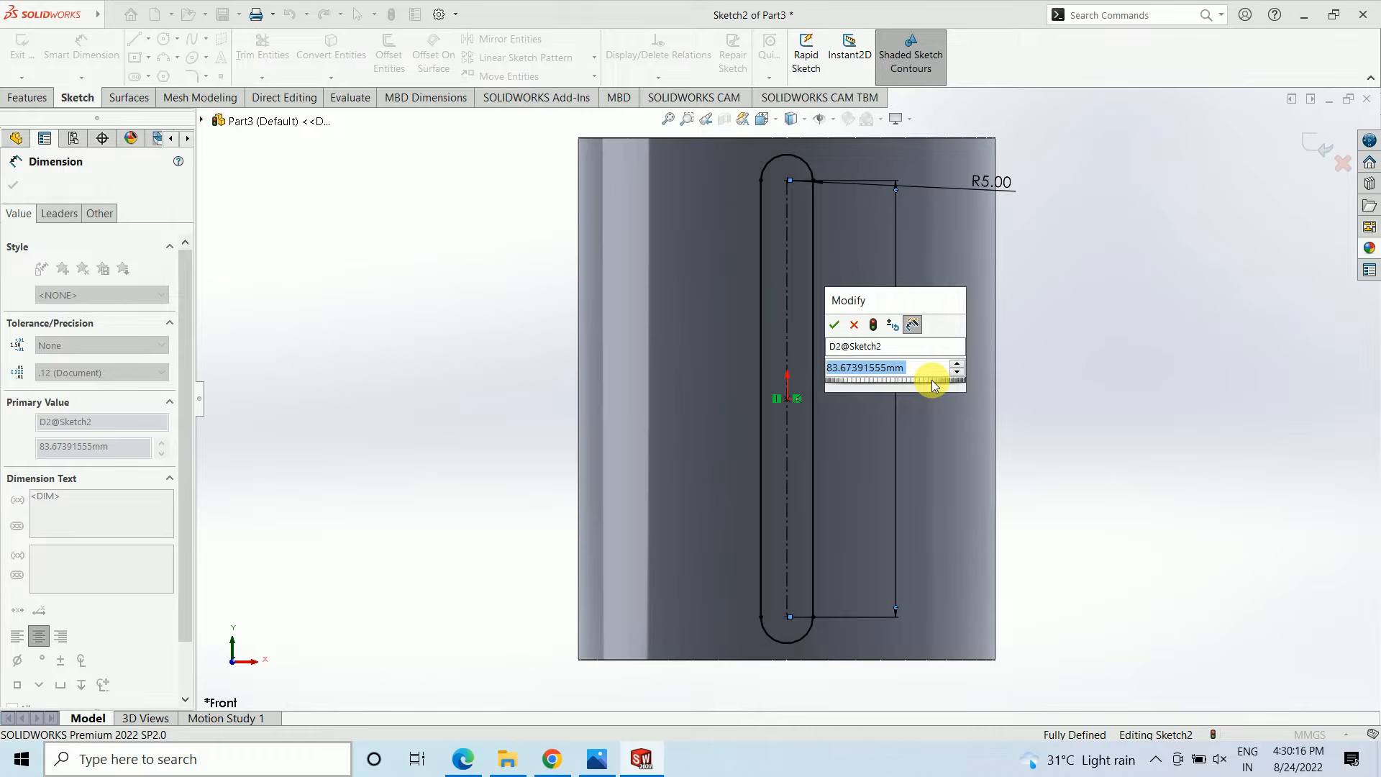
pyautogui.write('80')
pyautogui.press('Return')
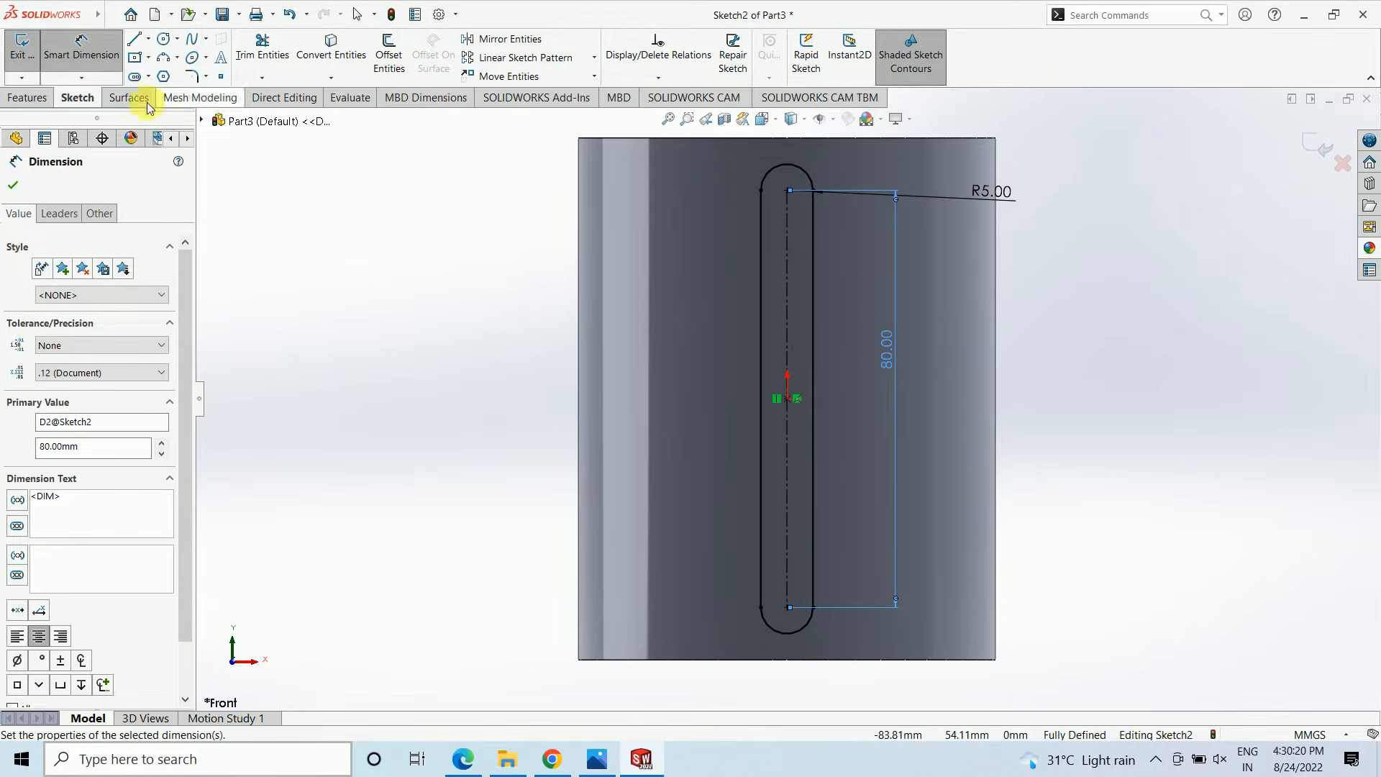
# Cut-extrude the slot sketch as a blind cut 100 mm deep with the direction reversed, through one side of the cylinder wall.
pyautogui.click(39, 105)
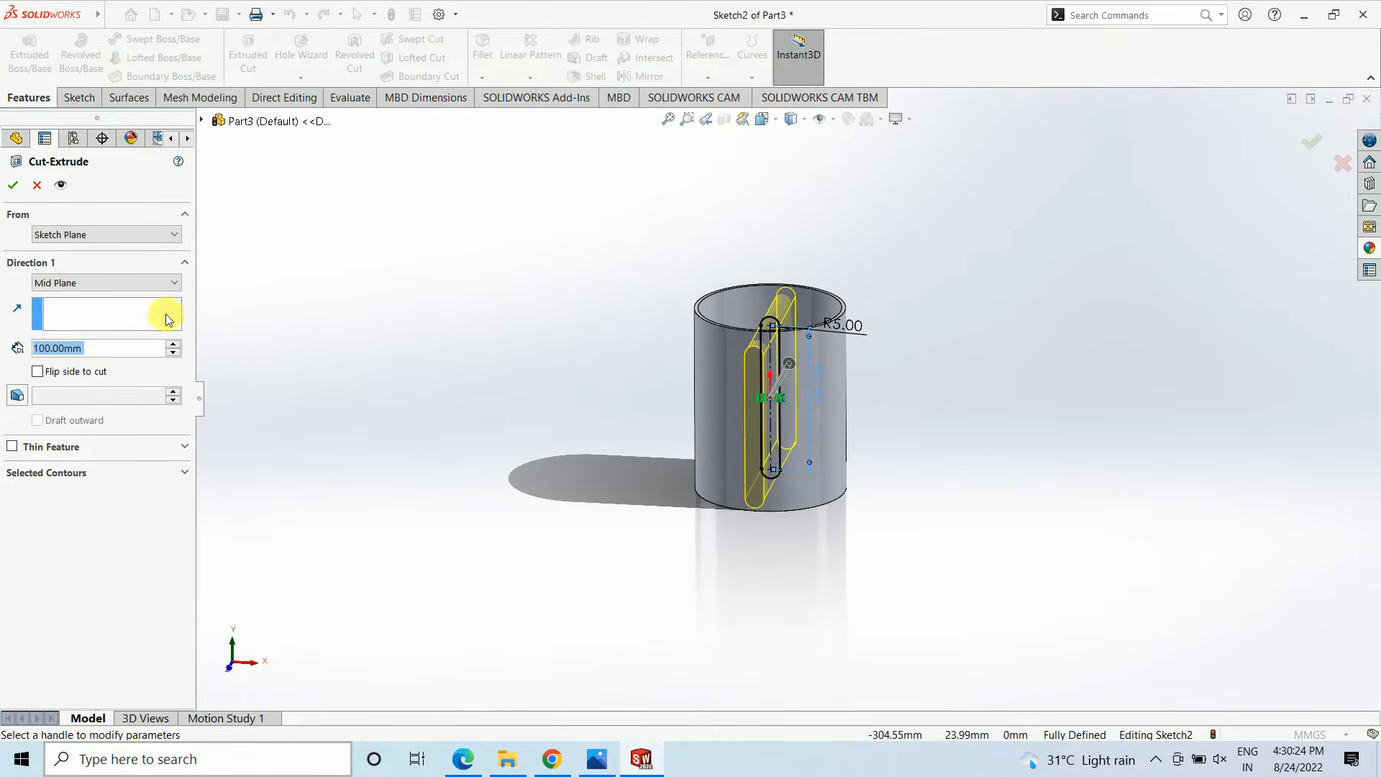
pyautogui.click(170, 283)
pyautogui.click(88, 296)
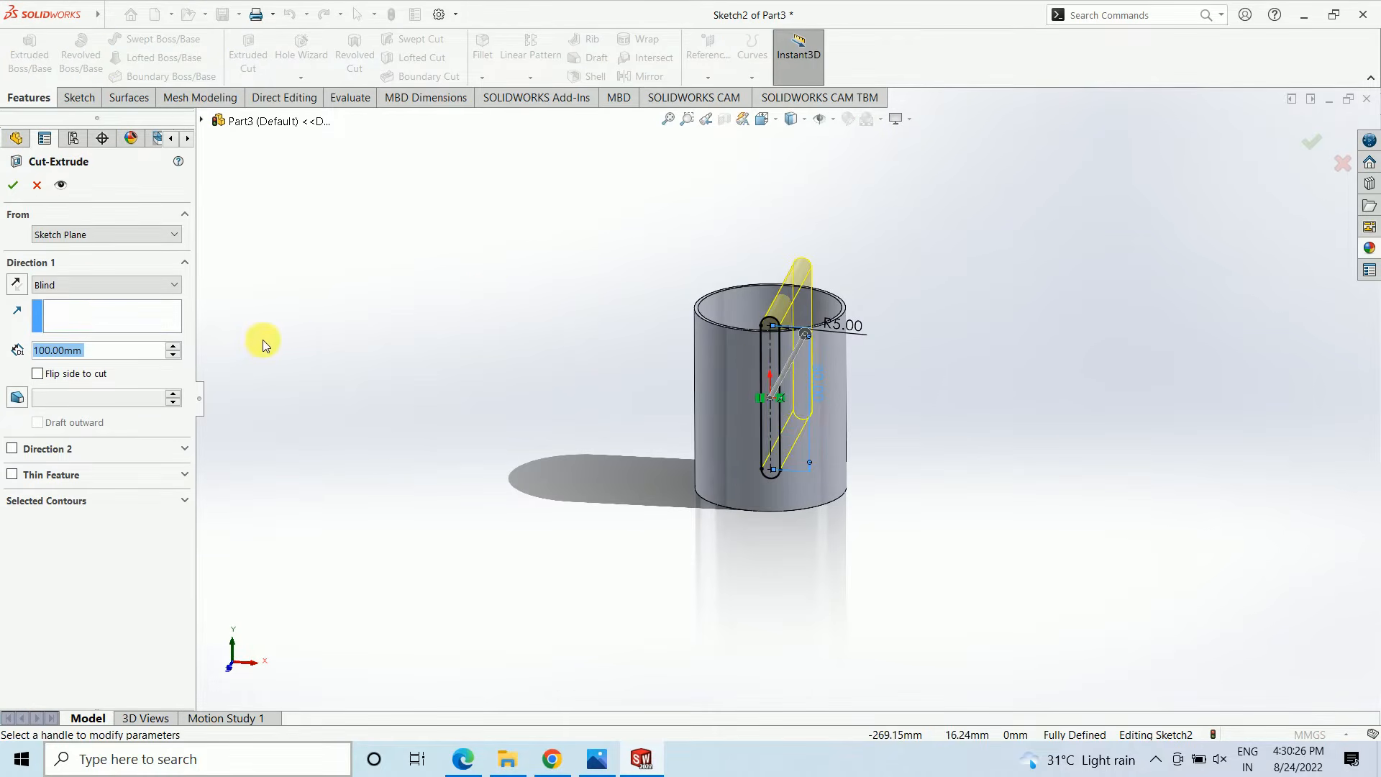
pyautogui.click(16, 284)
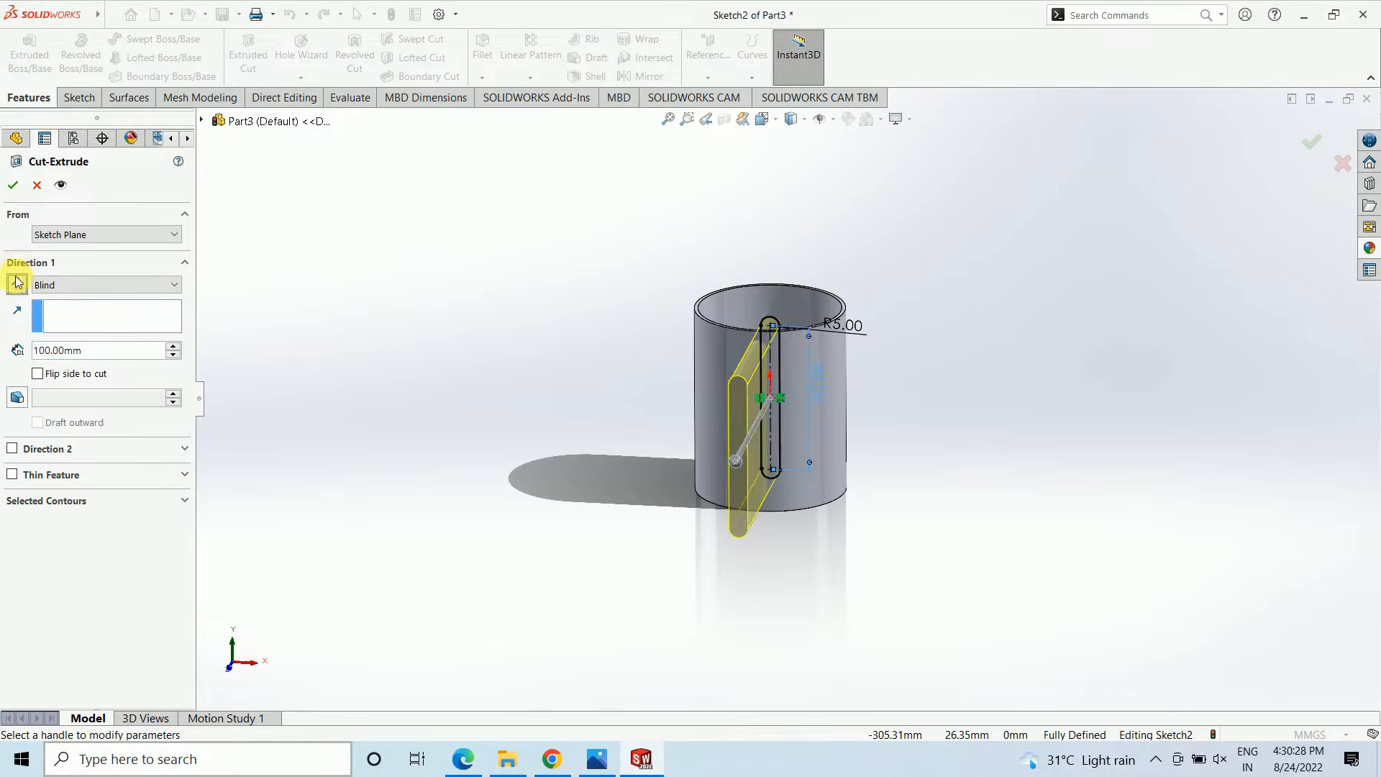
pyautogui.click(13, 185)
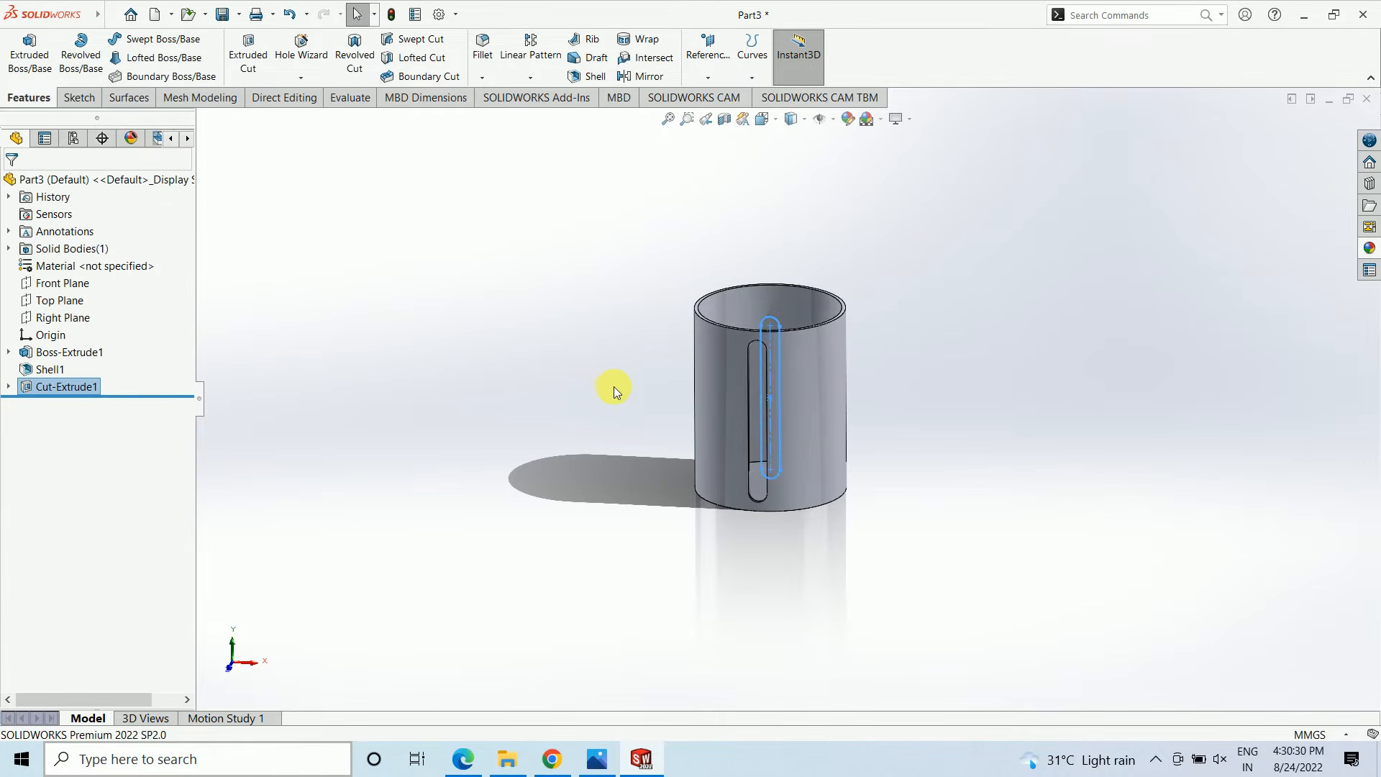
# Inspect the slot cut in the cylinder wall from an angled view.
pyautogui.scroll(-3, 823, 470)
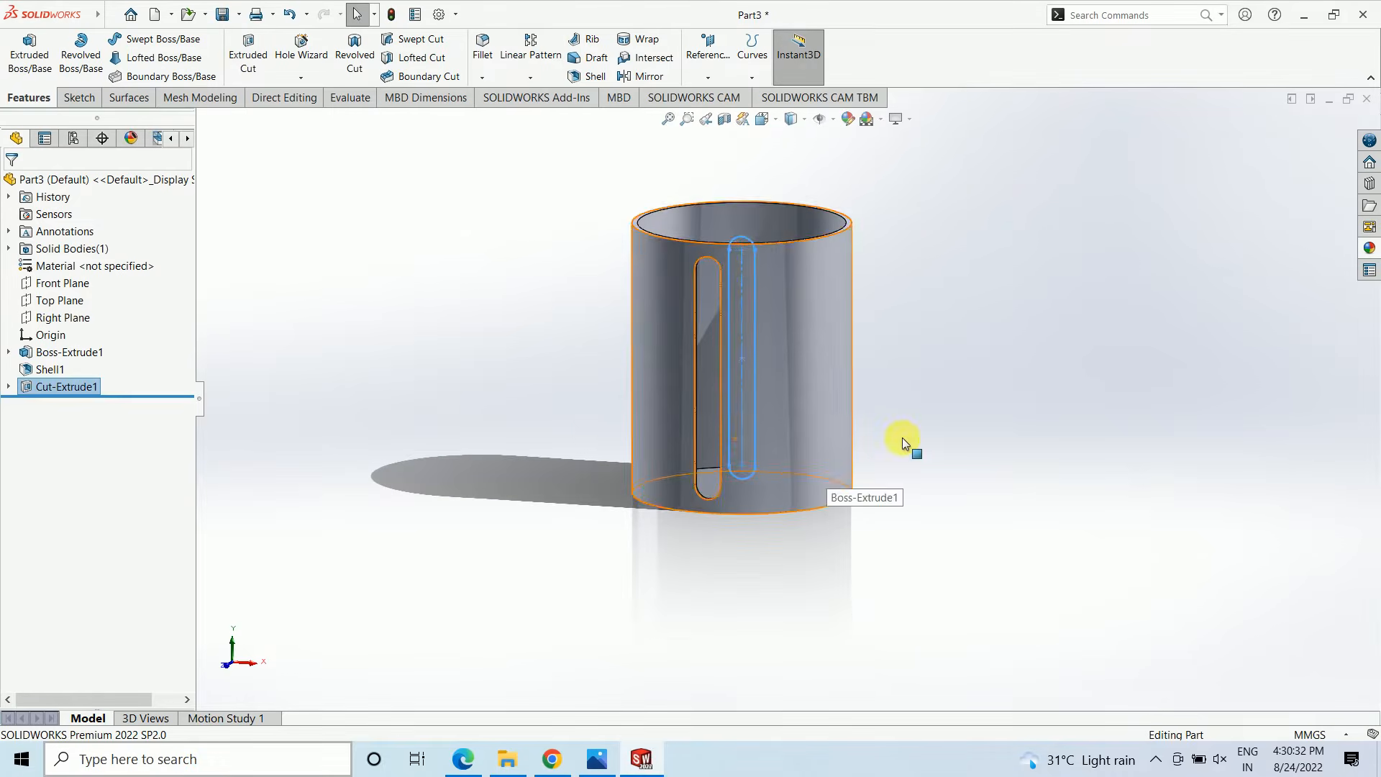
pyautogui.click(959, 398)
pyautogui.moveTo(950, 399); pyautogui.dragTo(944, 437, button='middle')
pyautogui.scroll(-3, 727, 496)
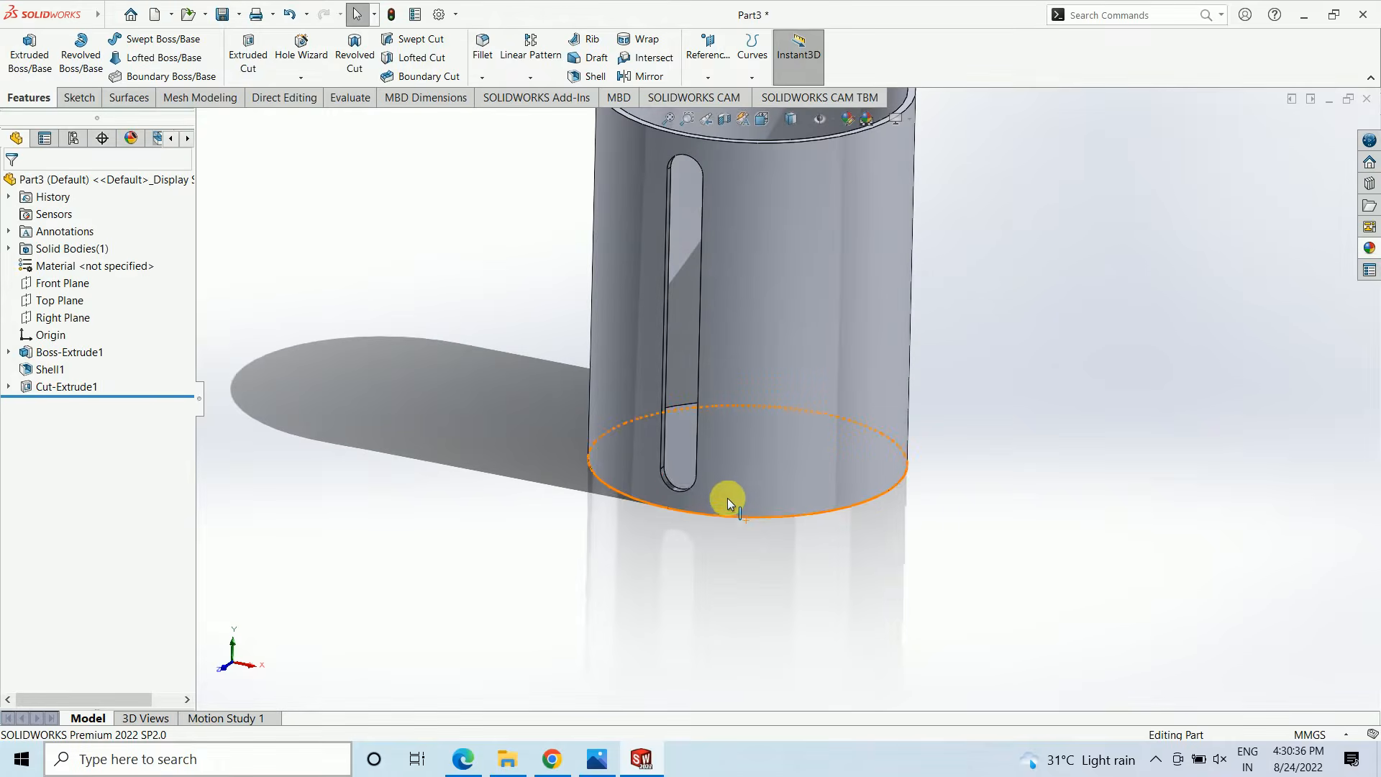
pyautogui.scroll(1, 679, 402)
pyautogui.scroll(-1, 740, 271)
pyautogui.scroll(1, 732, 281)
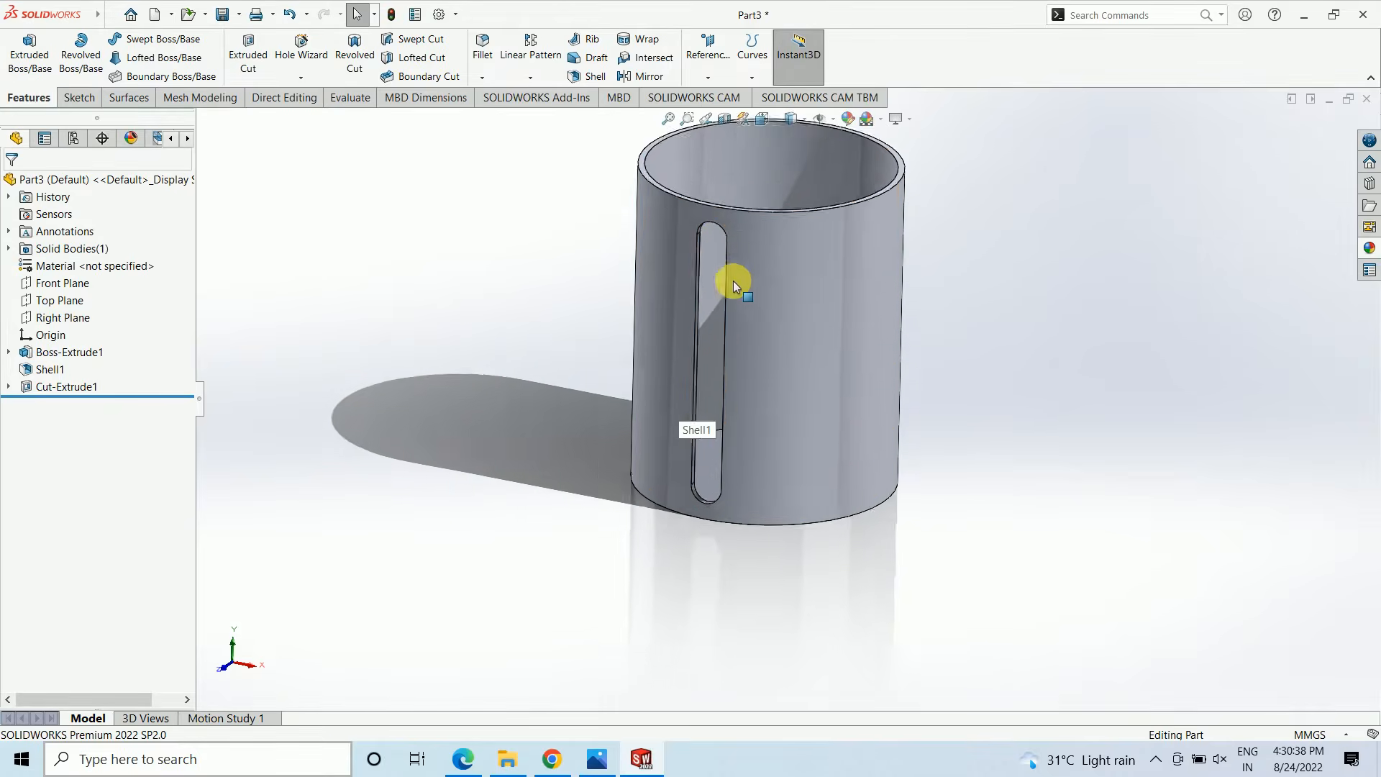
pyautogui.scroll(1, 733, 258)
pyautogui.scroll(-1, 733, 228)
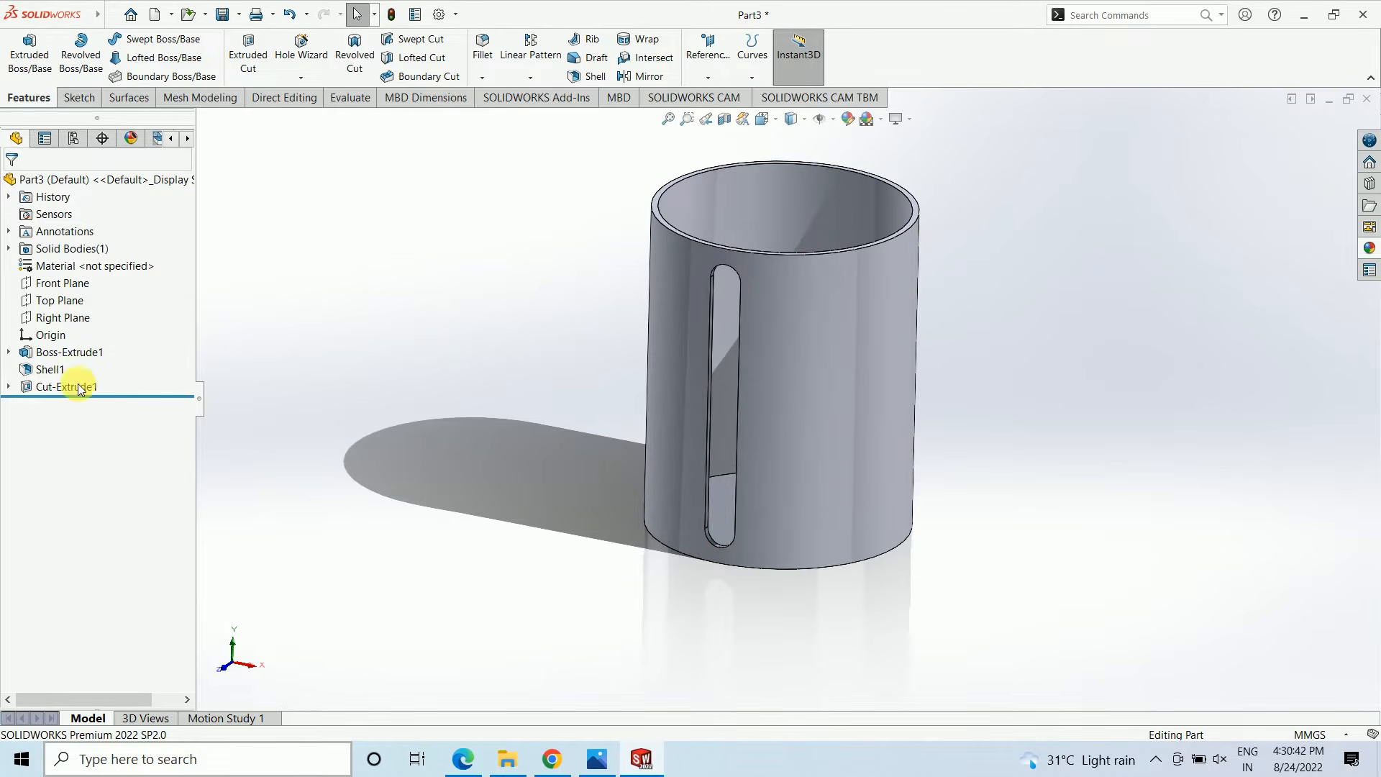
pyautogui.click(530, 59)
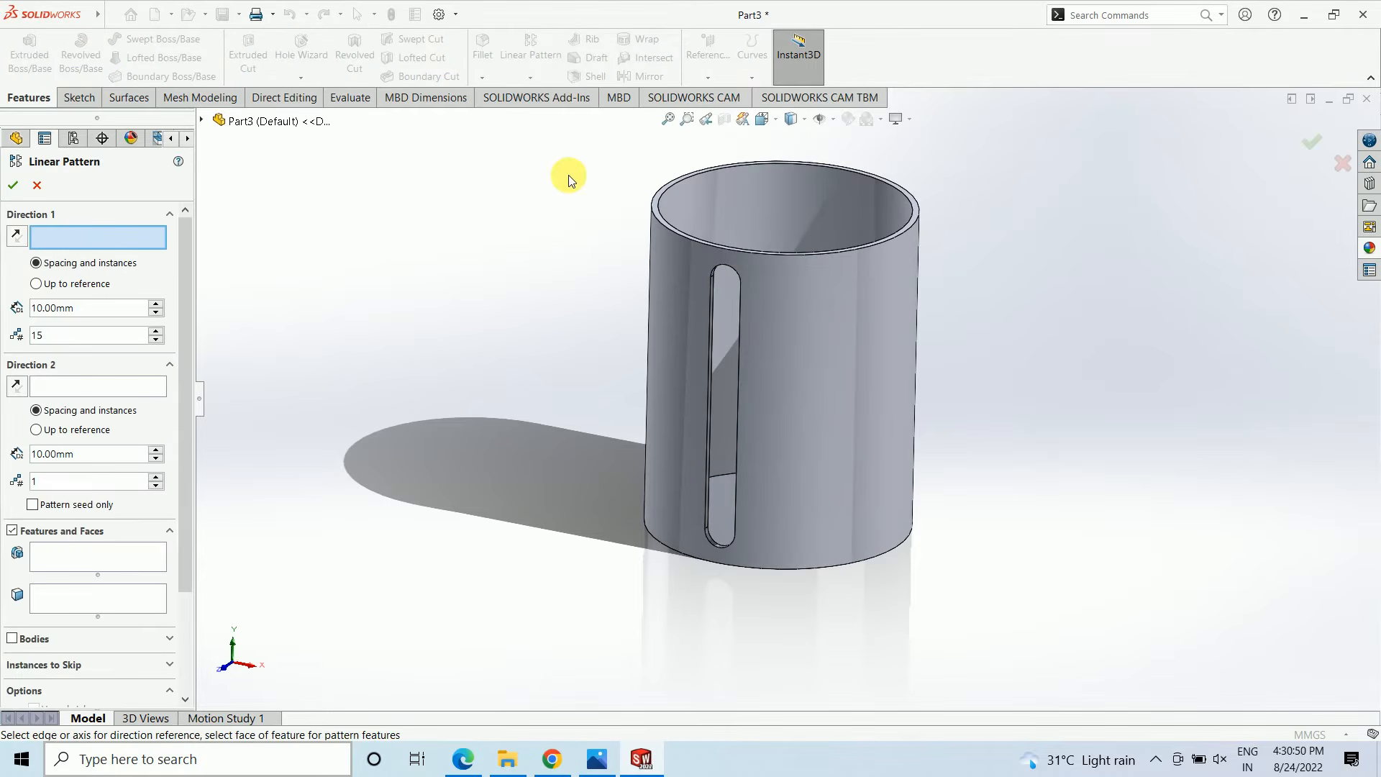
pyautogui.click(36, 185)
pyautogui.click(72, 386)
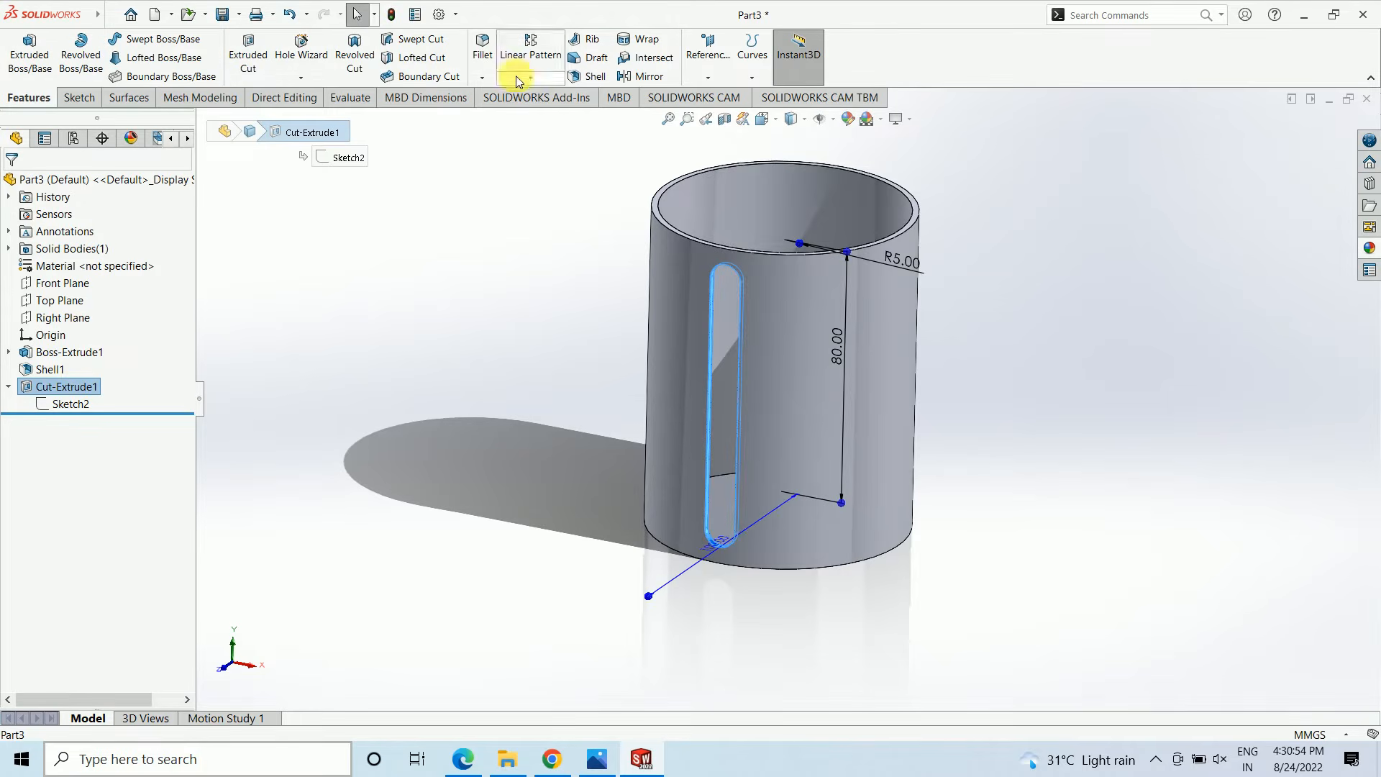
pyautogui.click(530, 50)
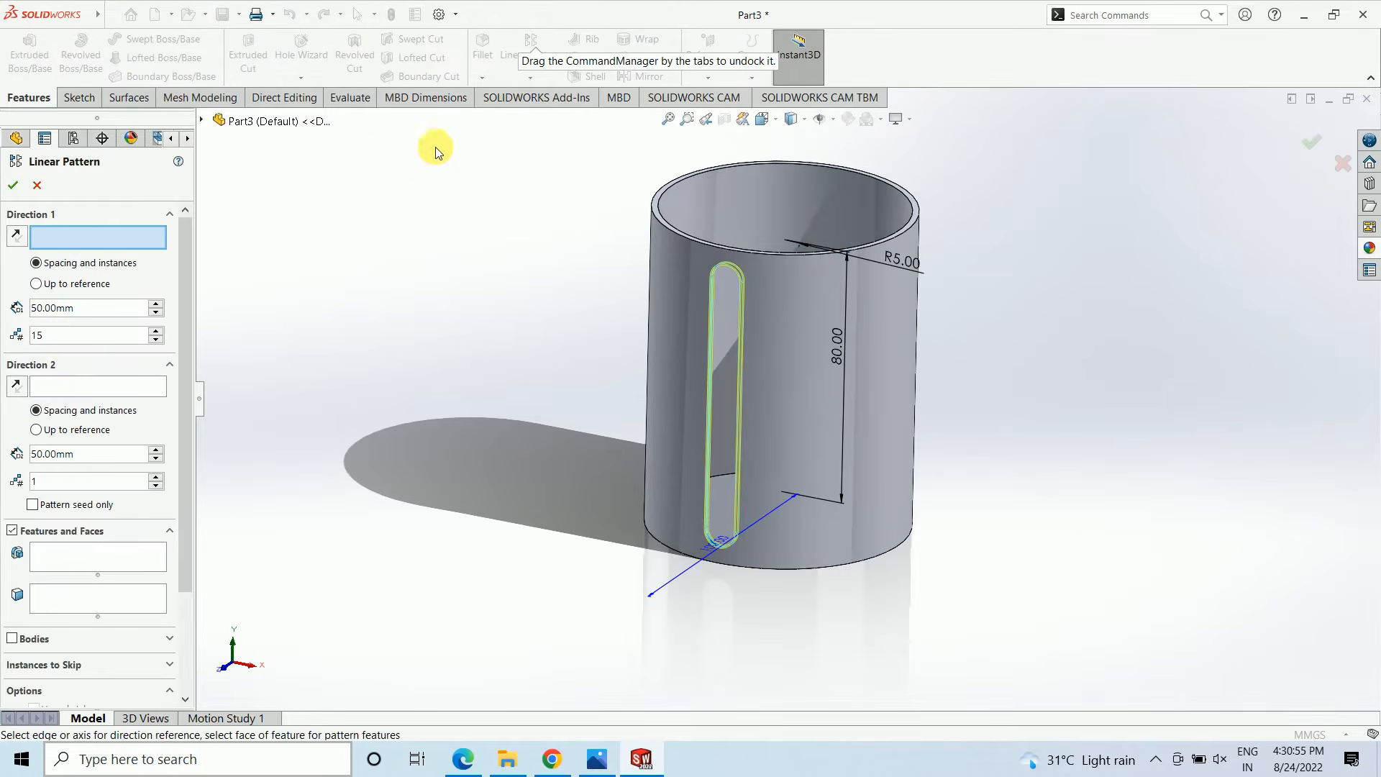
pyautogui.click(32, 182)
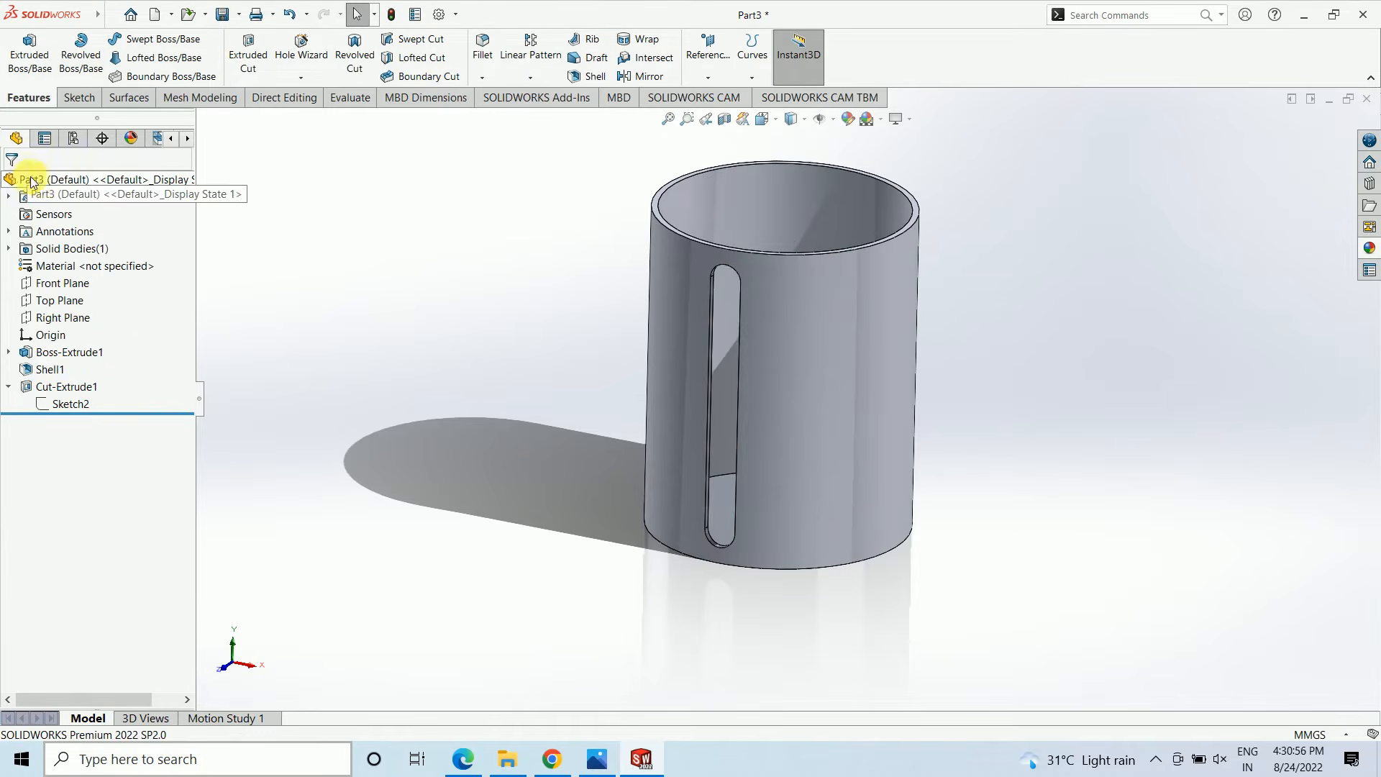
# Start a circular pattern and clear all features from its features-to-pattern selection.
pyautogui.click(66, 386)
pyautogui.click(530, 77)
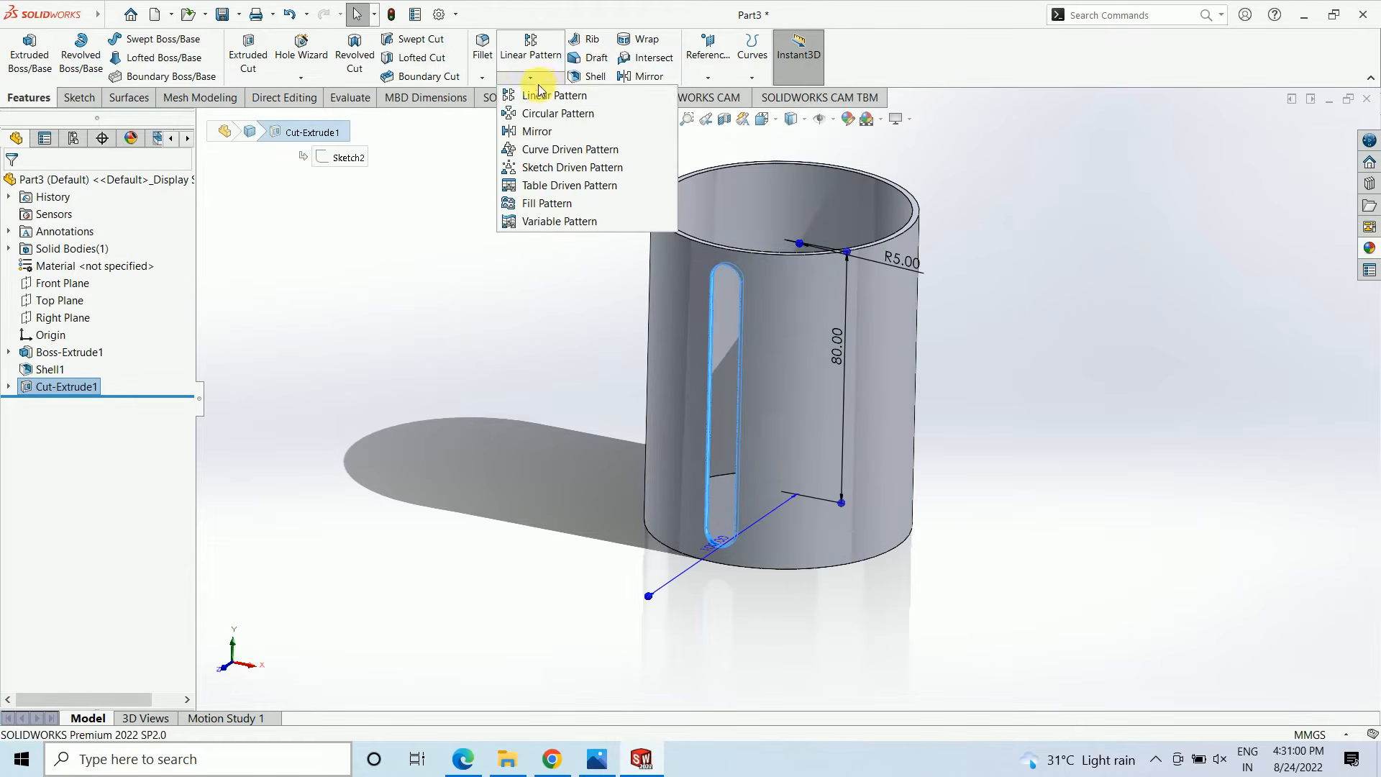
pyautogui.click(546, 115)
pyautogui.scroll(-3, 702, 205)
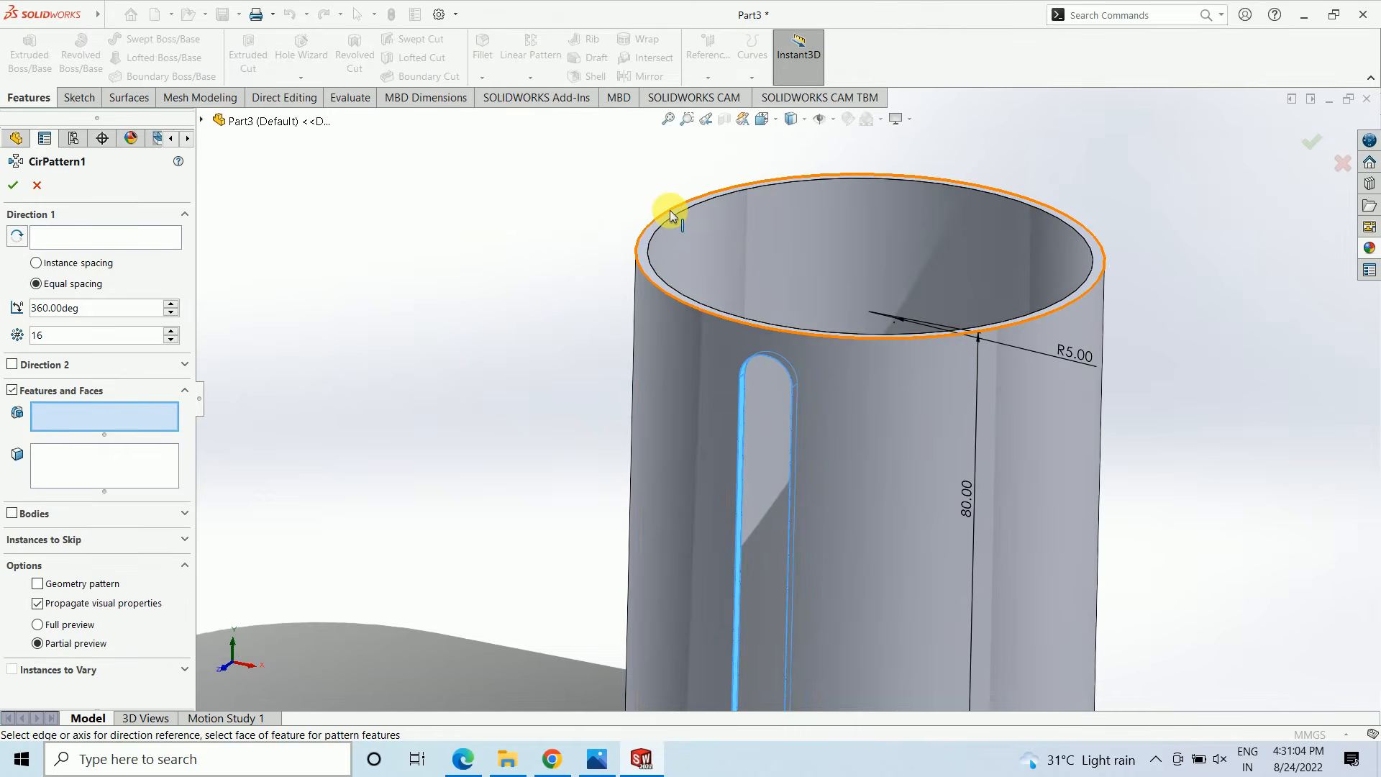
pyautogui.scroll(3, 666, 210)
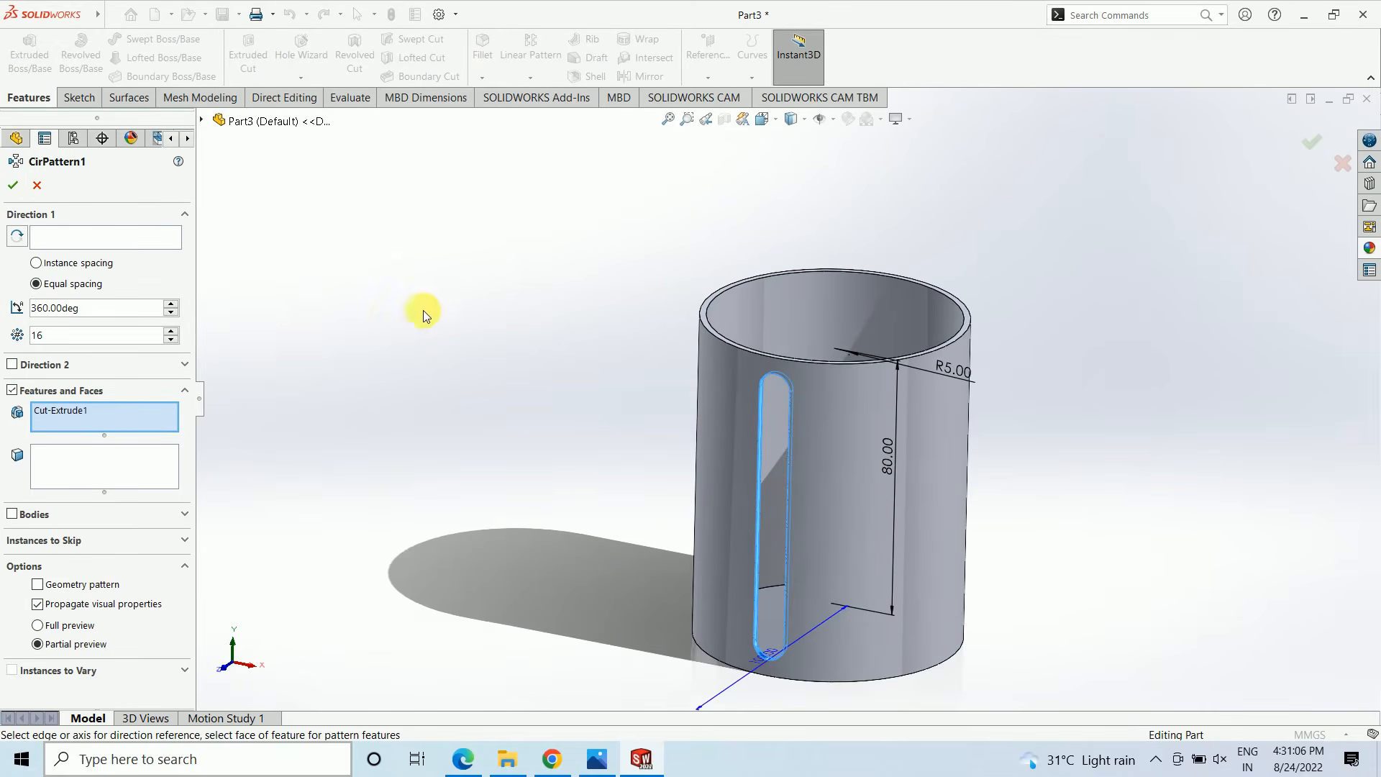
pyautogui.click(717, 291)
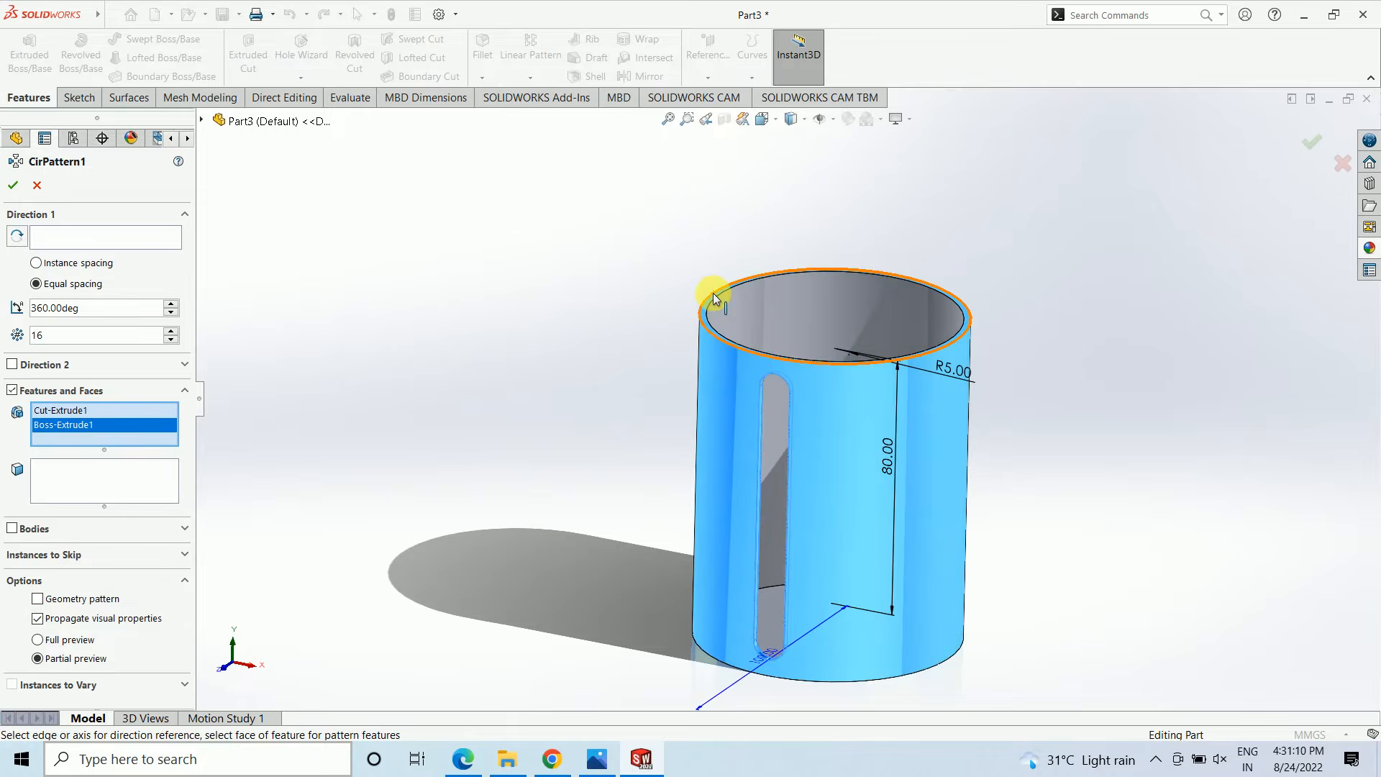
pyautogui.rightClick(75, 412)
pyautogui.click(101, 424)
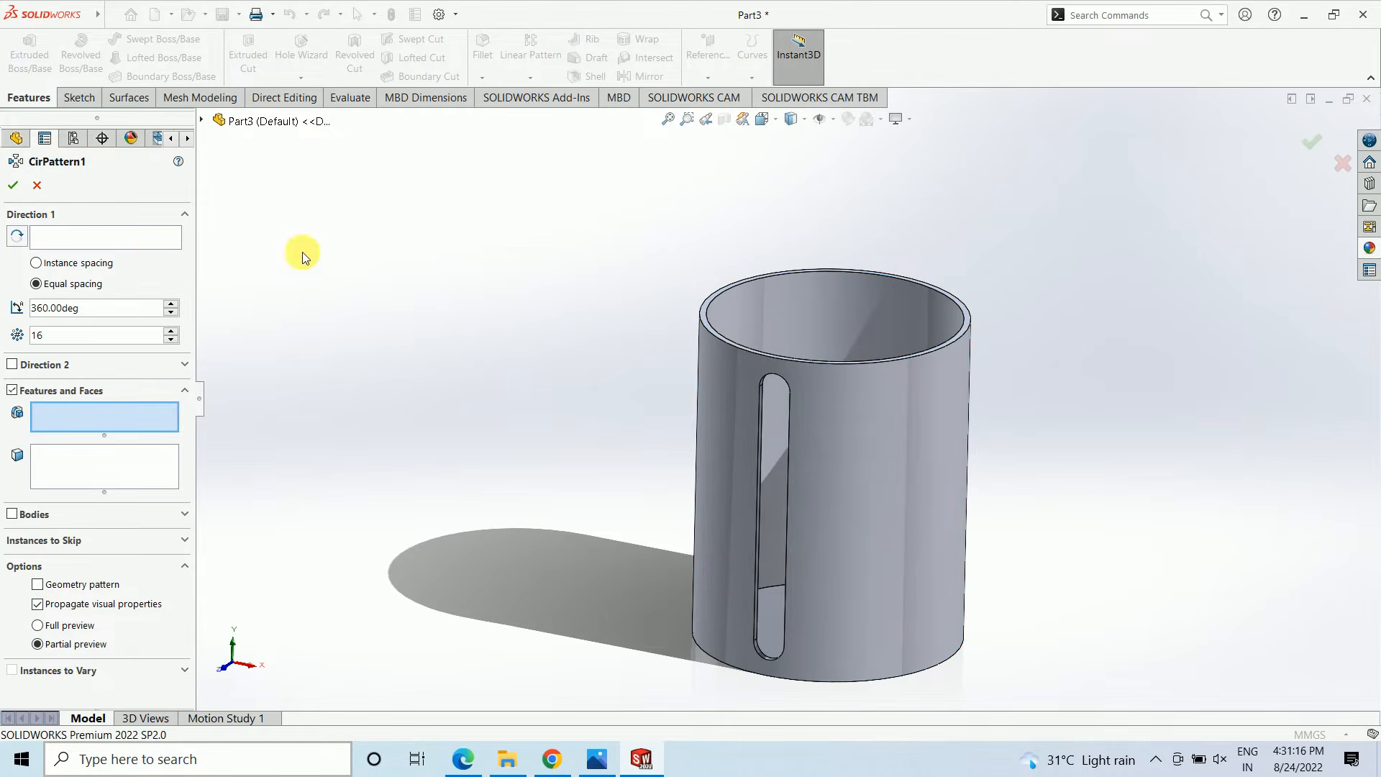
# Pattern the slot cut circularly about the cylinder's top outer edge, with 16 equally spaced instances over 360 degrees.
pyautogui.click(154, 239)
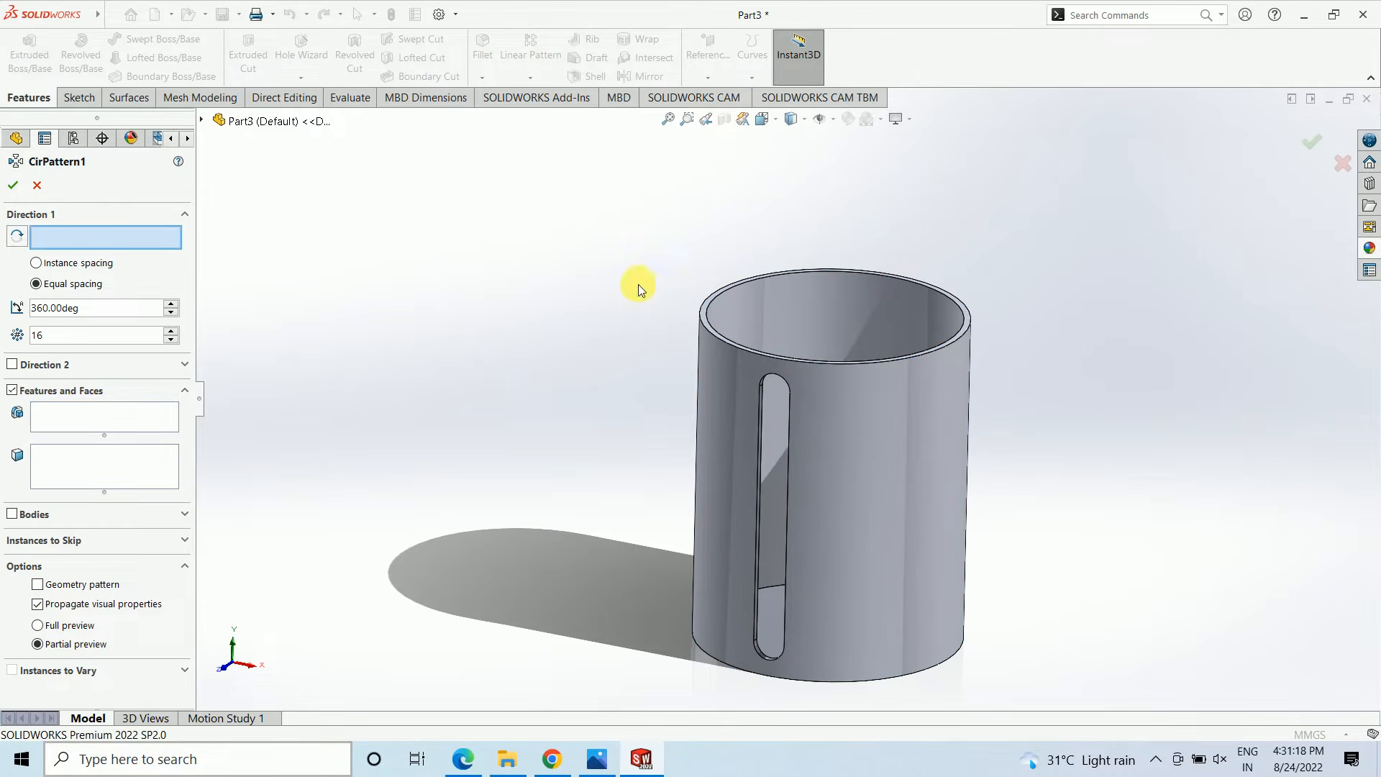
pyautogui.click(702, 305)
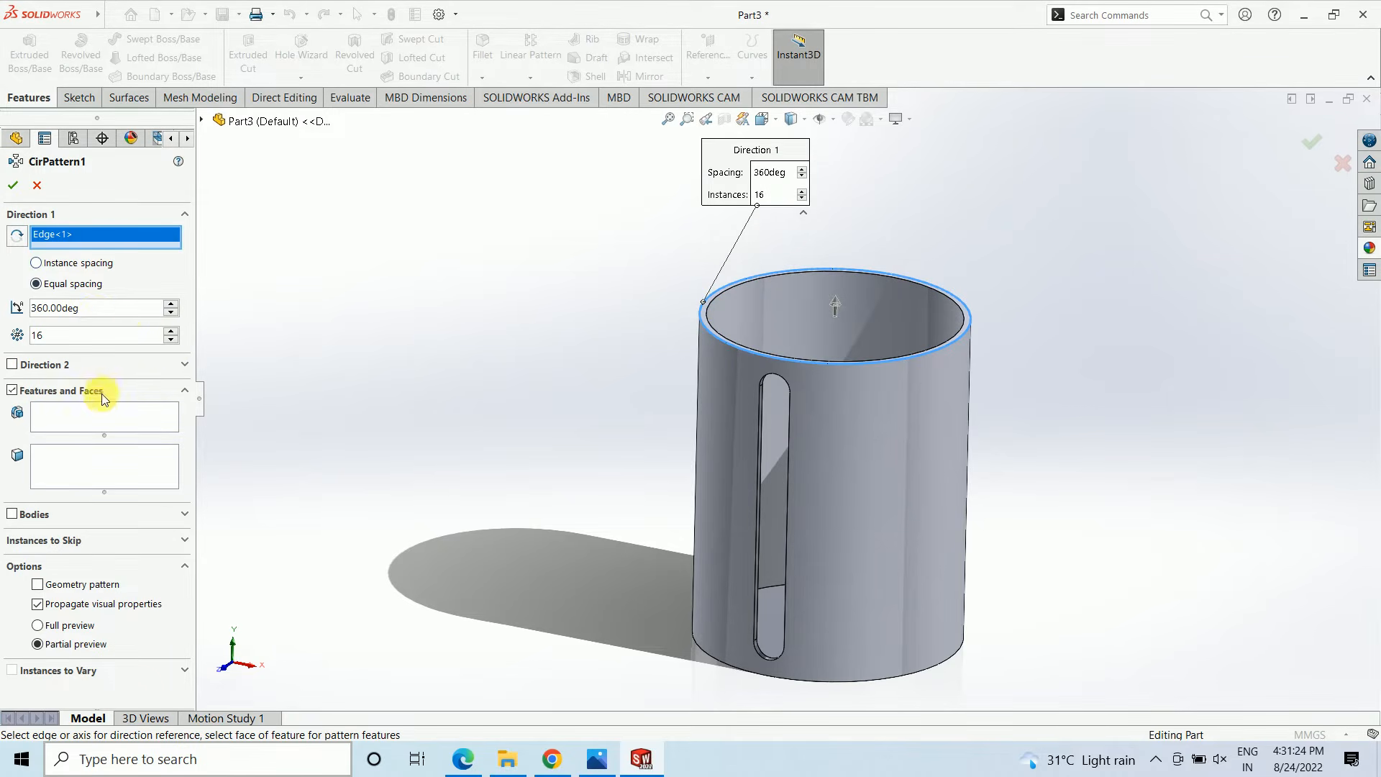
pyautogui.click(92, 415)
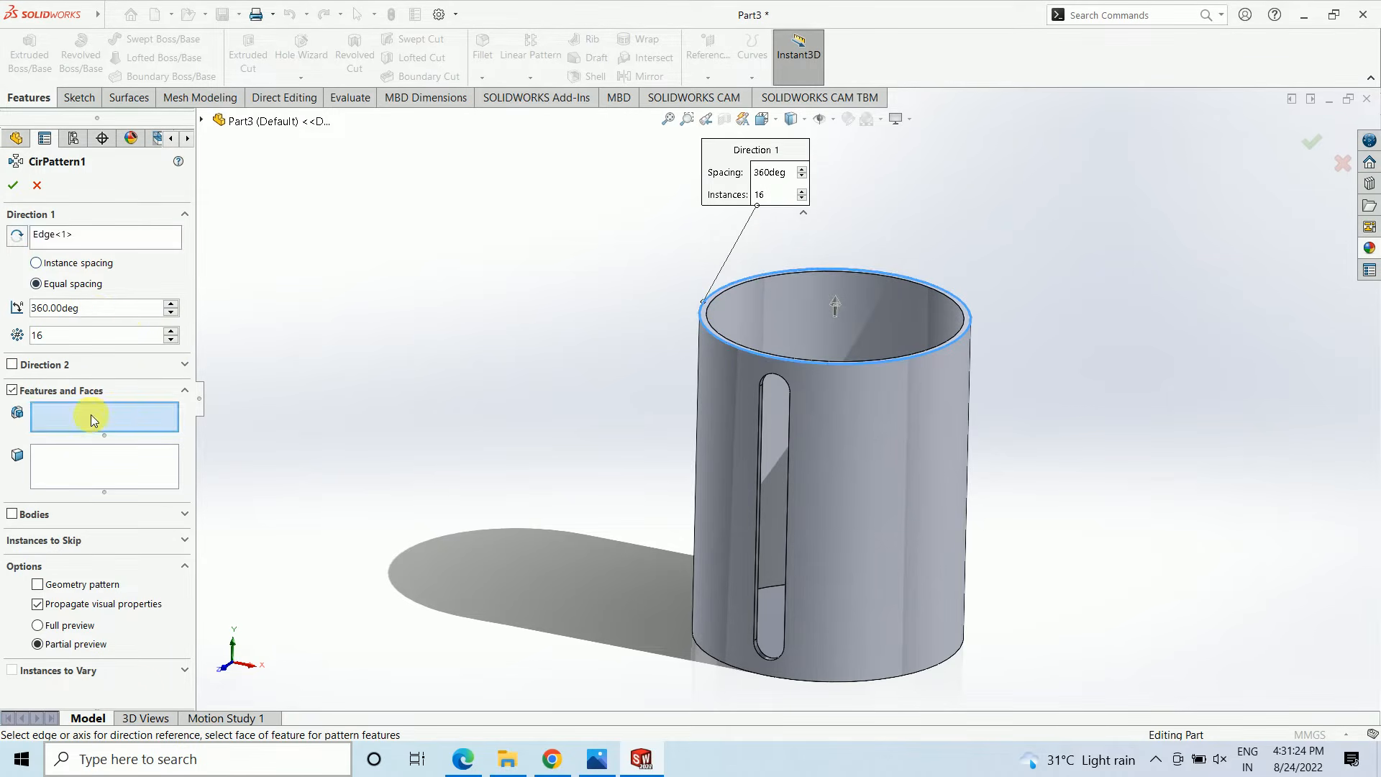
pyautogui.click(204, 122)
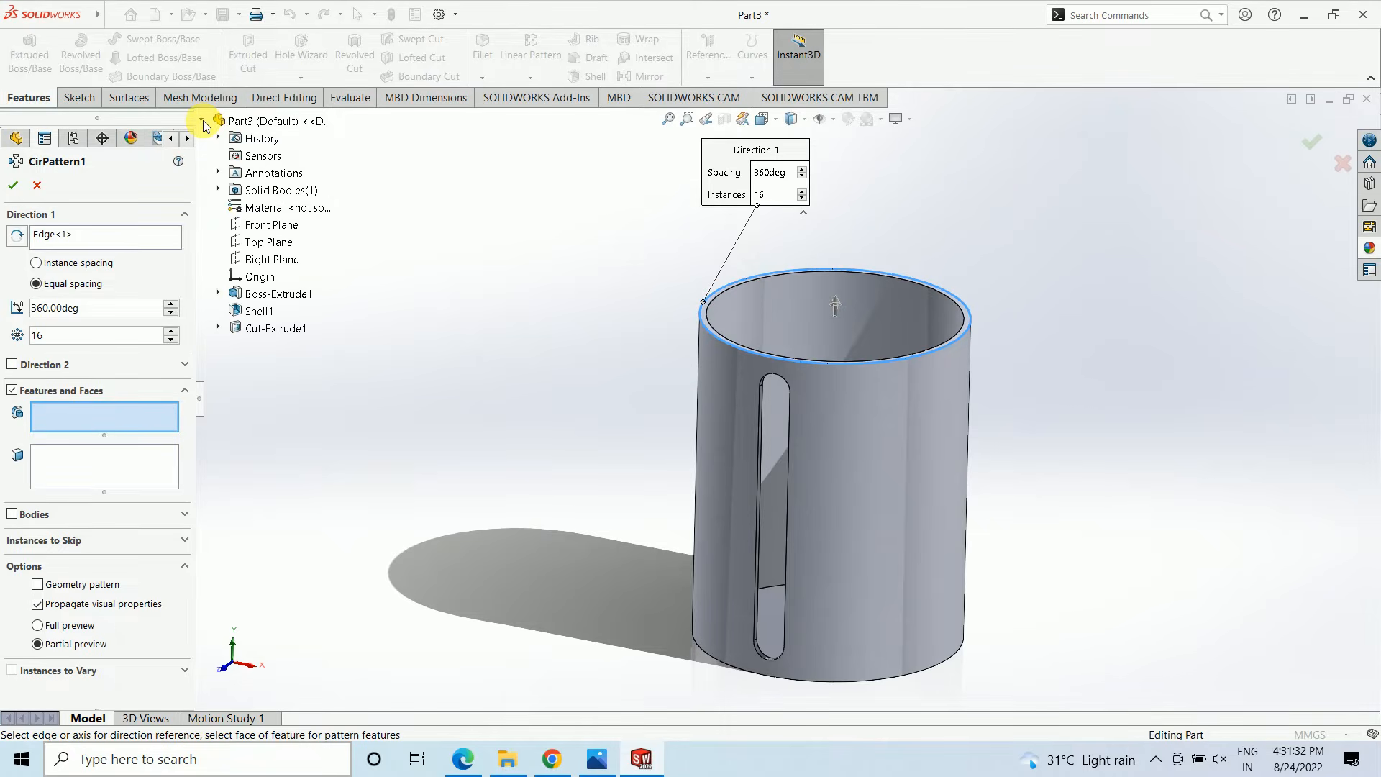
pyautogui.click(252, 330)
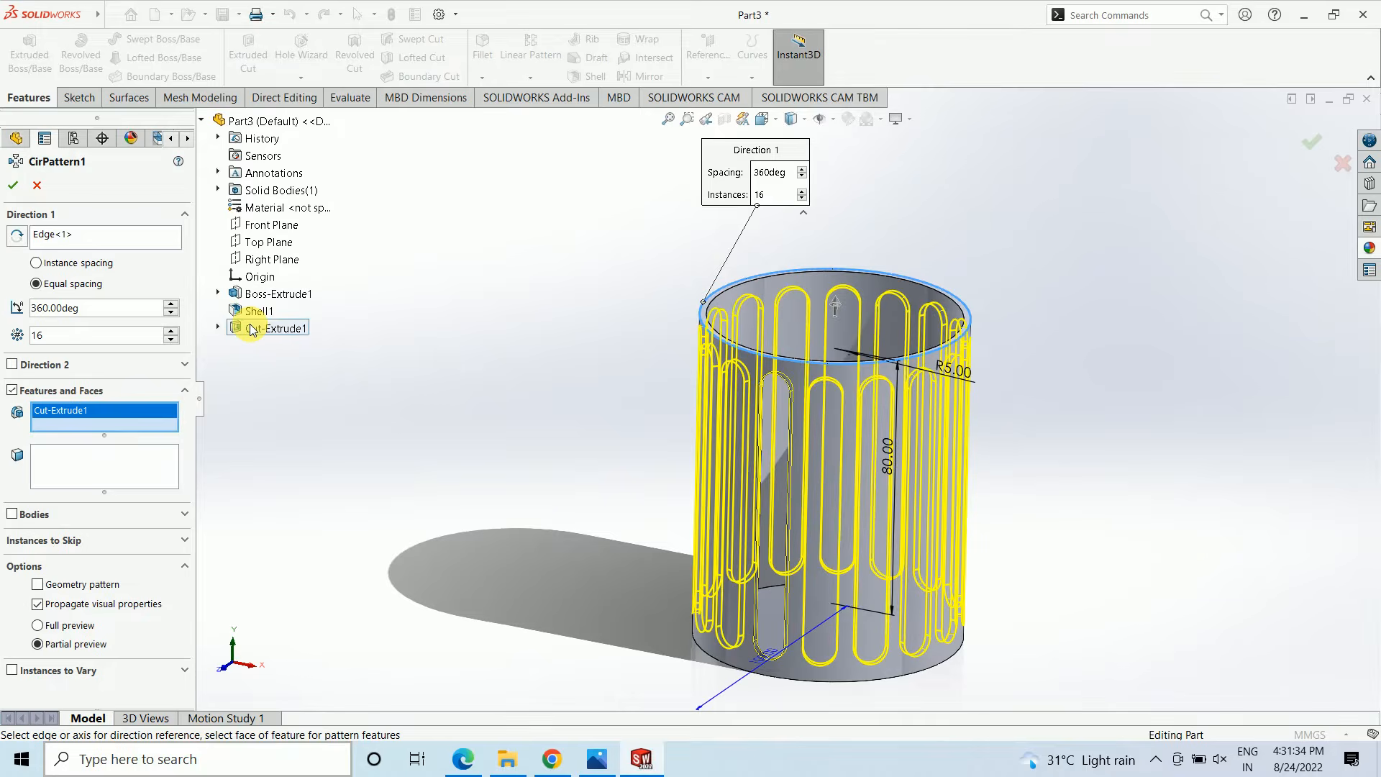
pyautogui.click(13, 185)
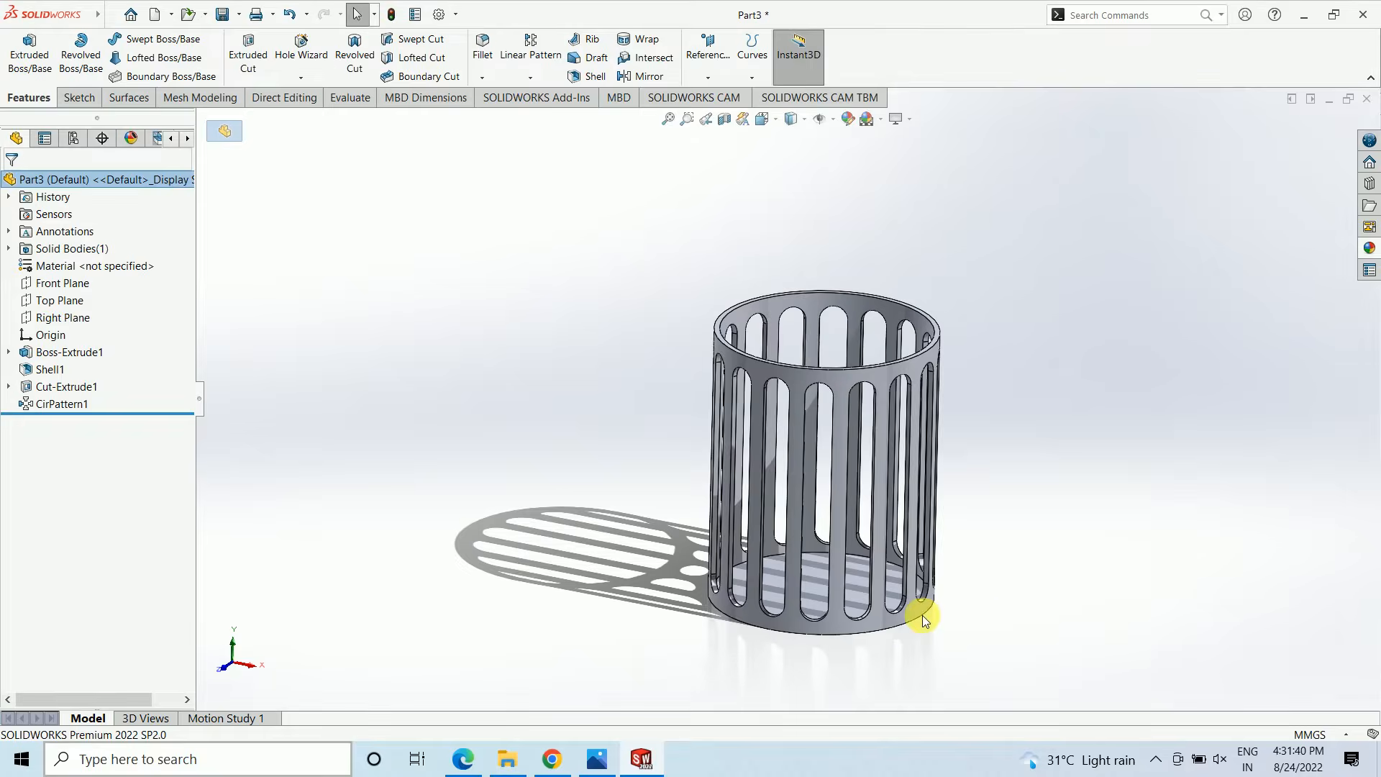
# Start a constant-radius fillet of 1 mm and select the cylinder's top outer edge.
pyautogui.scroll(-4, 950, 420)
pyautogui.scroll(2, 950, 420)
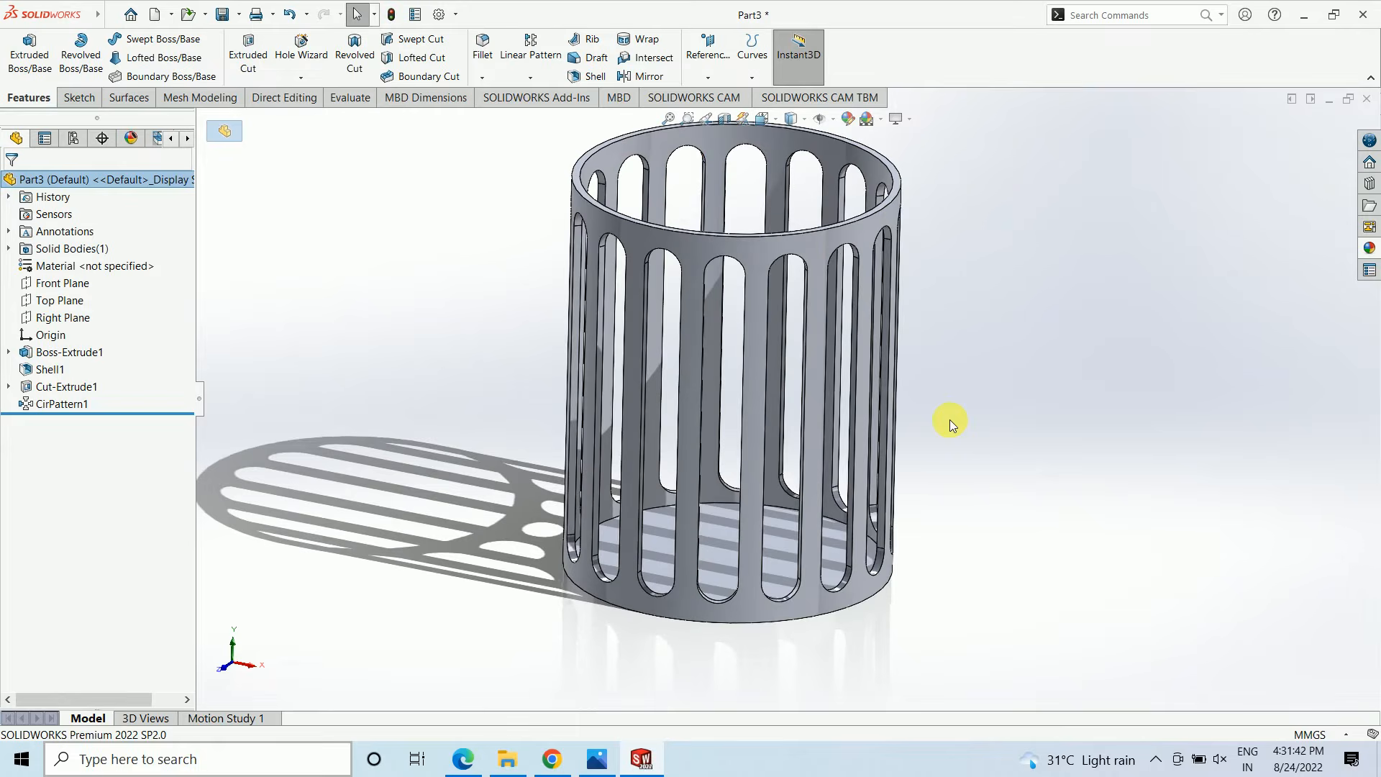
pyautogui.scroll(-2, 934, 229)
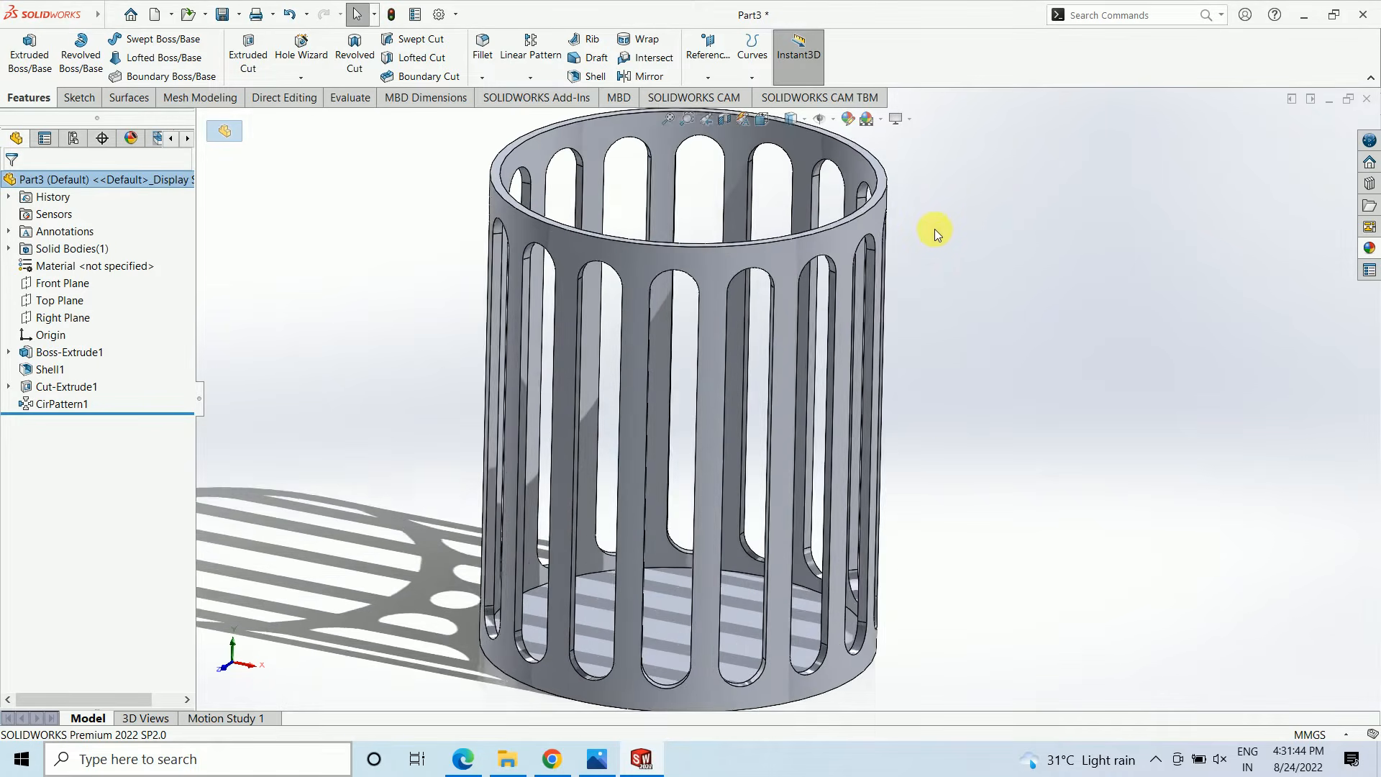
pyautogui.scroll(2, 935, 229)
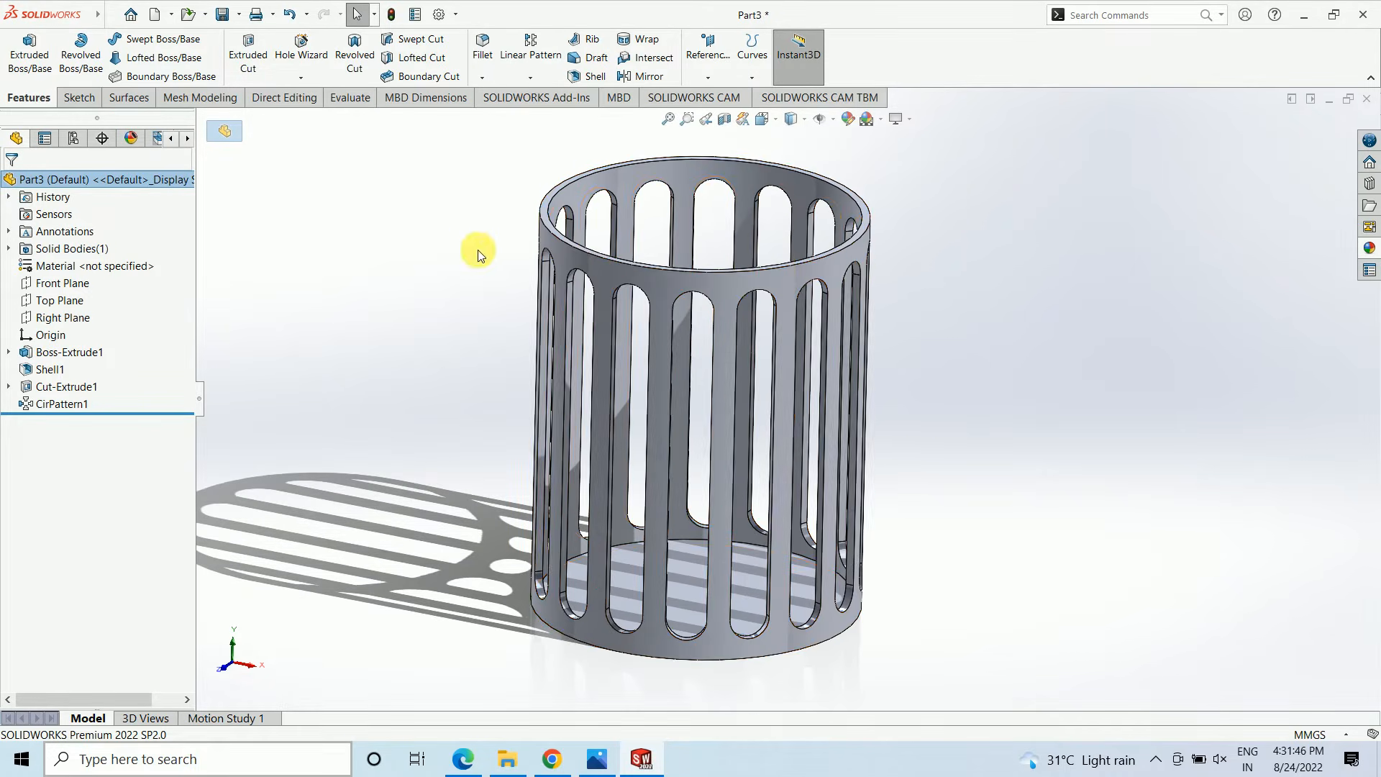
pyautogui.click(480, 54)
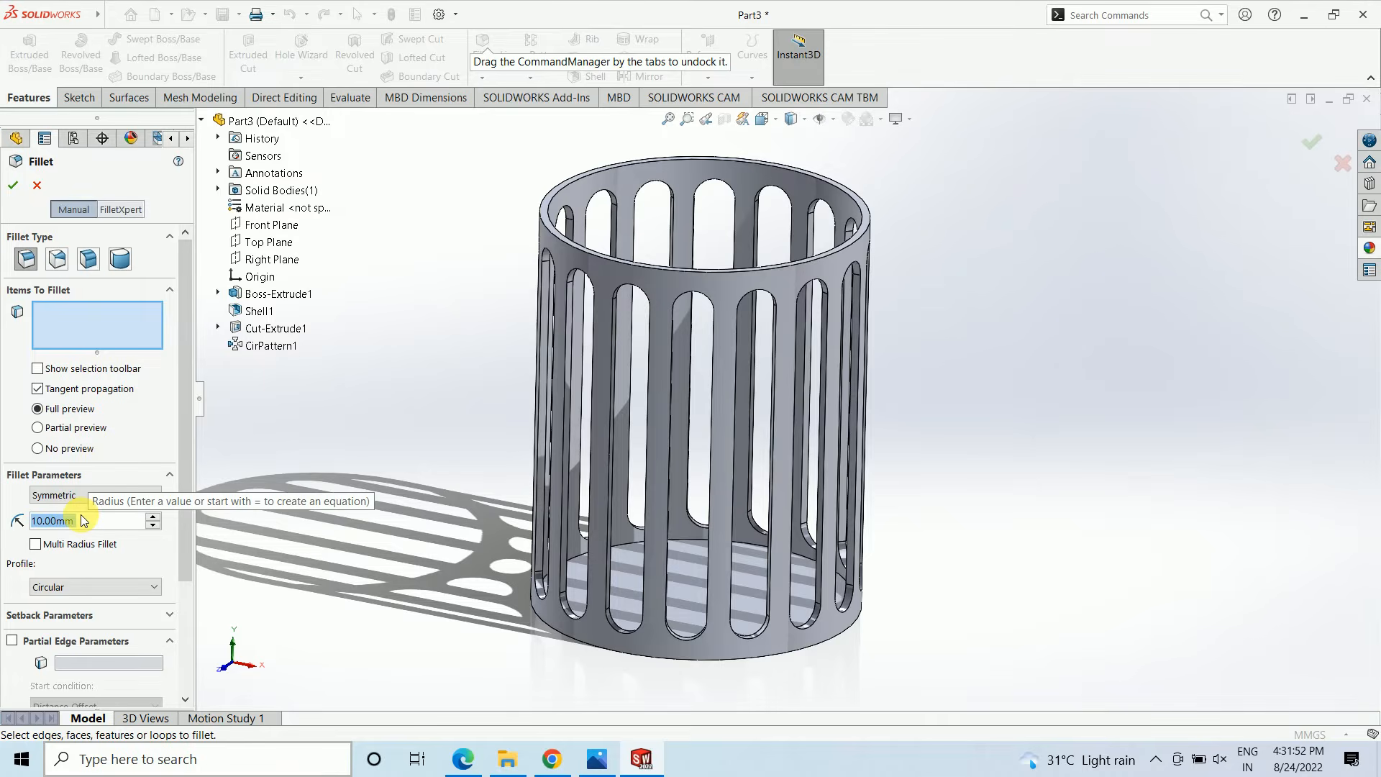
pyautogui.write('1')
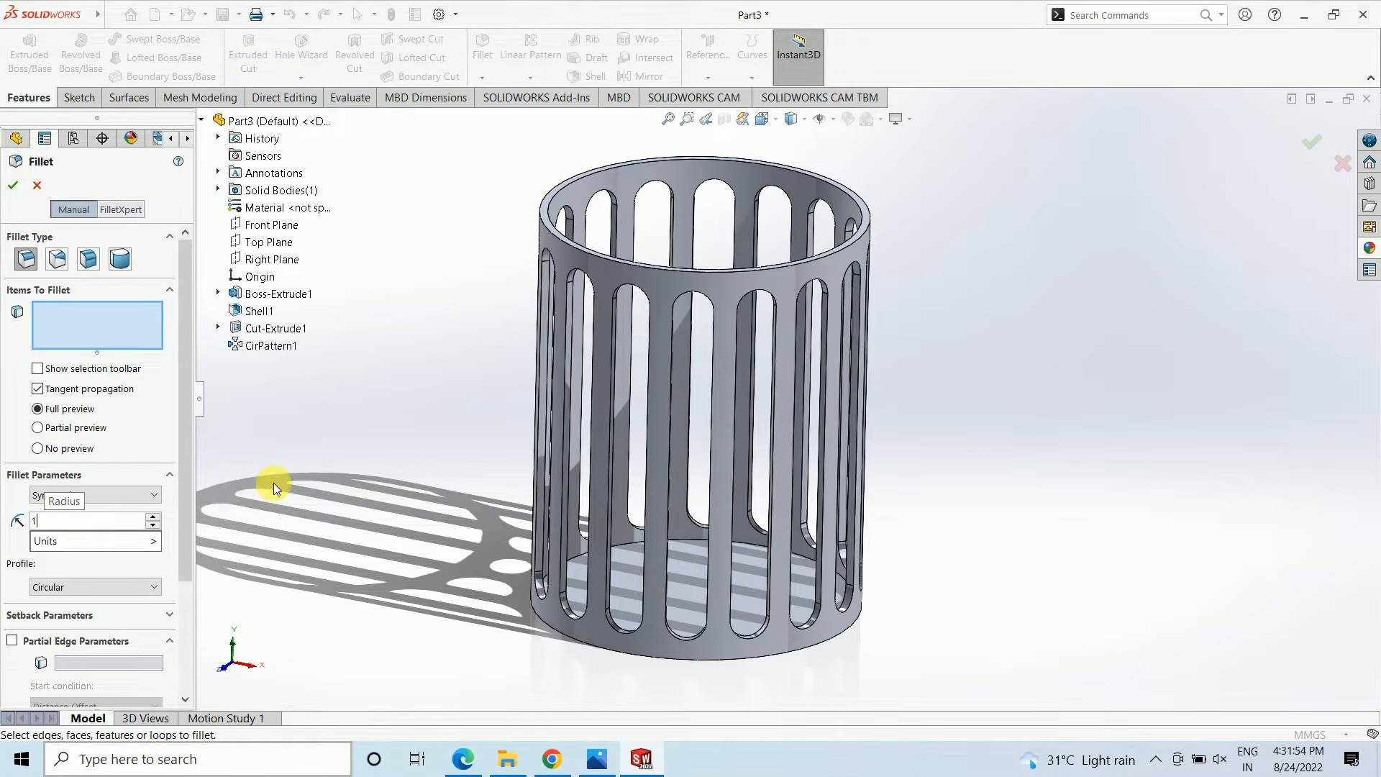
pyautogui.click(282, 426)
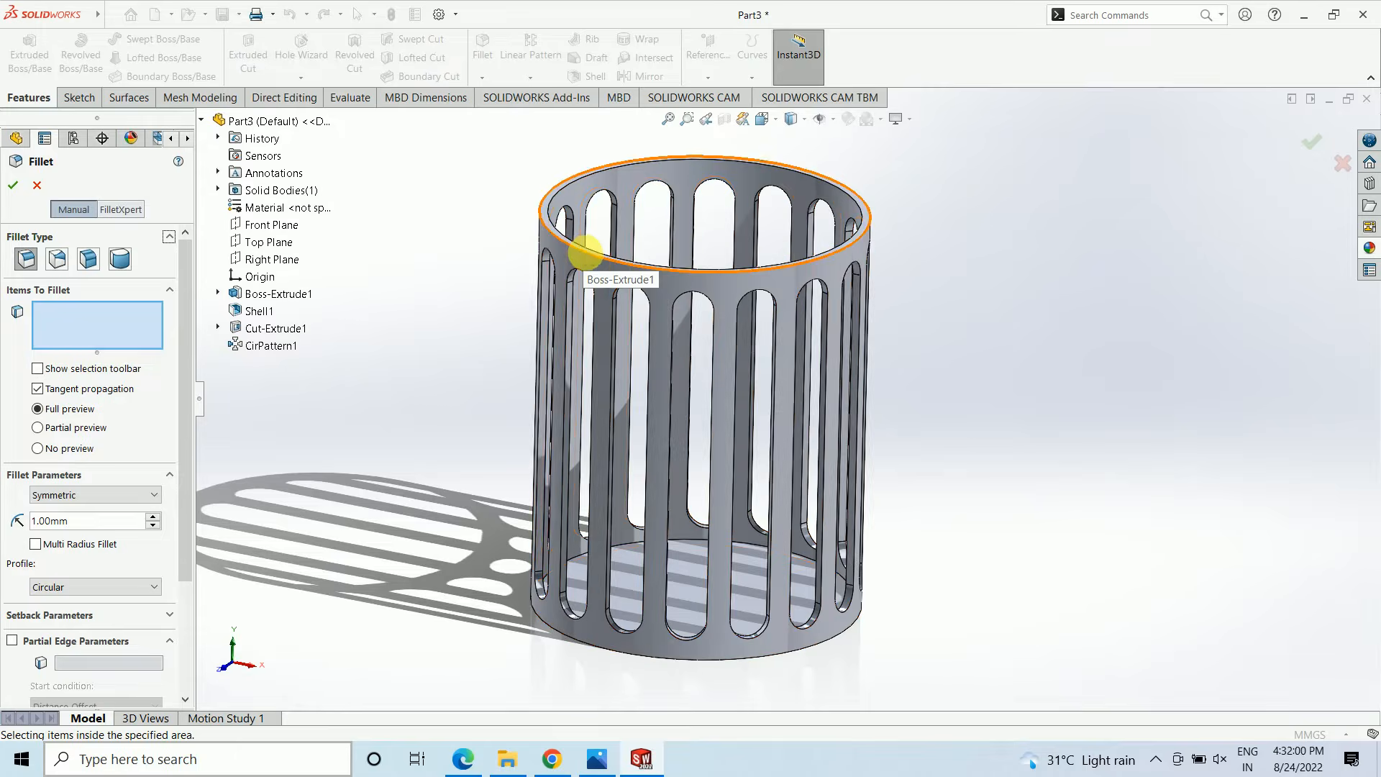
pyautogui.click(587, 253)
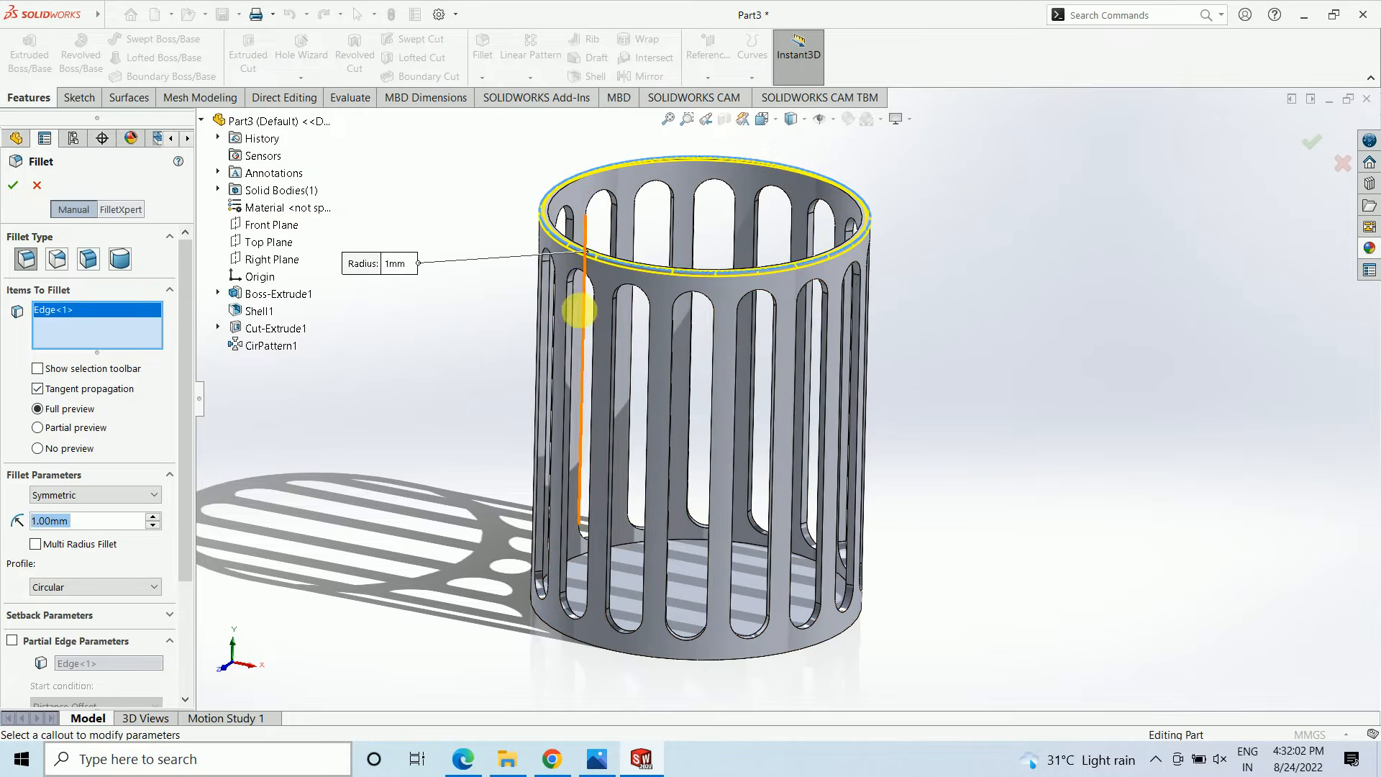
# Add the outer edges of six neighbouring slots on the near side of the cylinder to the fillet selection.
pyautogui.scroll(-5, 574, 322)
pyautogui.scroll(5, 594, 318)
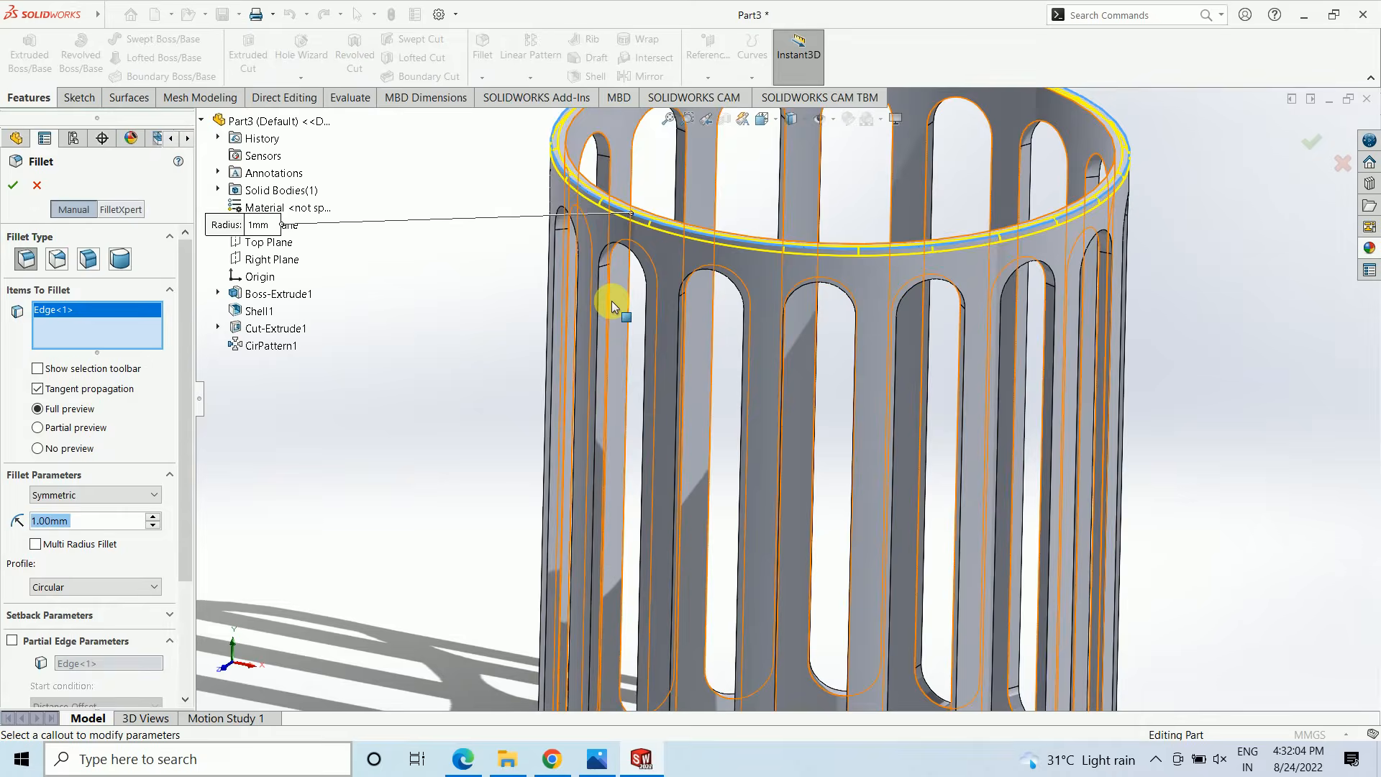
pyautogui.scroll(-5, 741, 623)
pyautogui.scroll(-3, 741, 624)
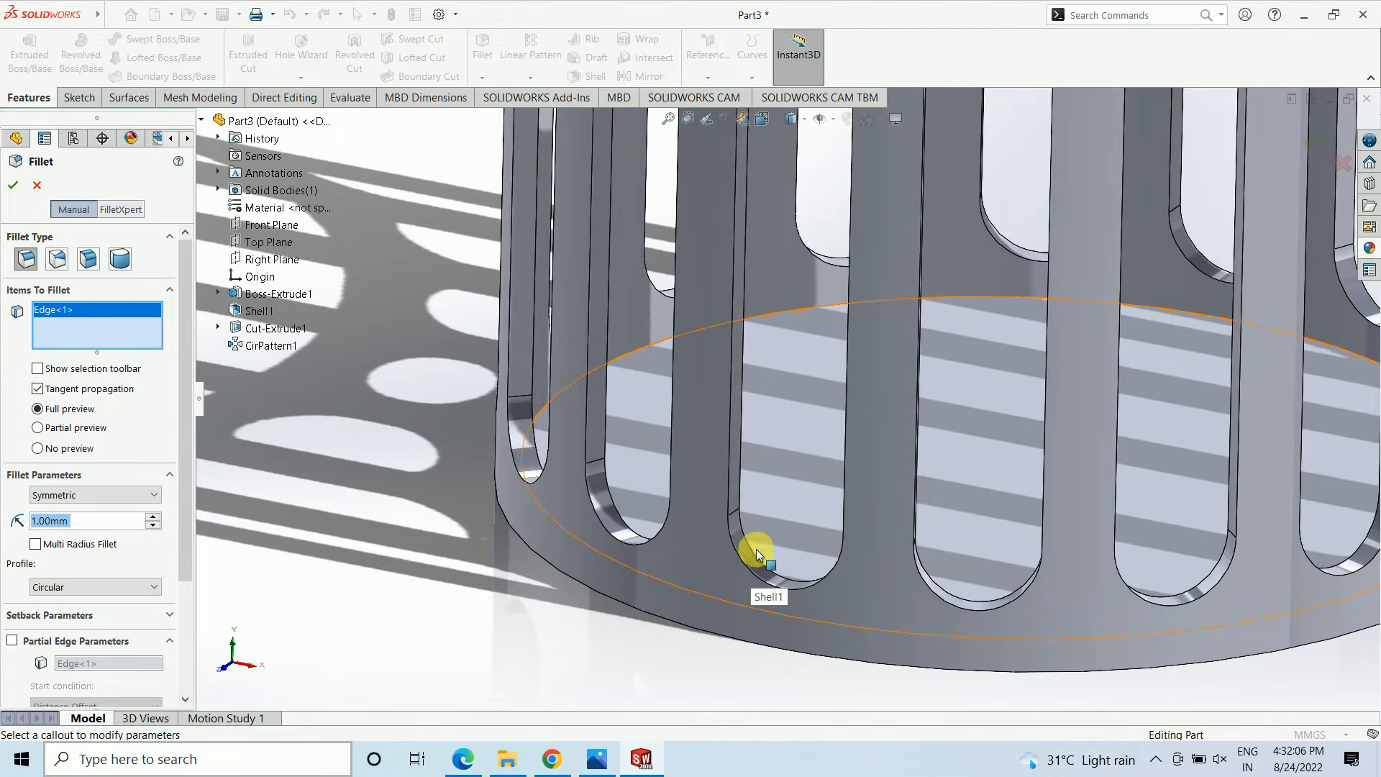
pyautogui.click(720, 495)
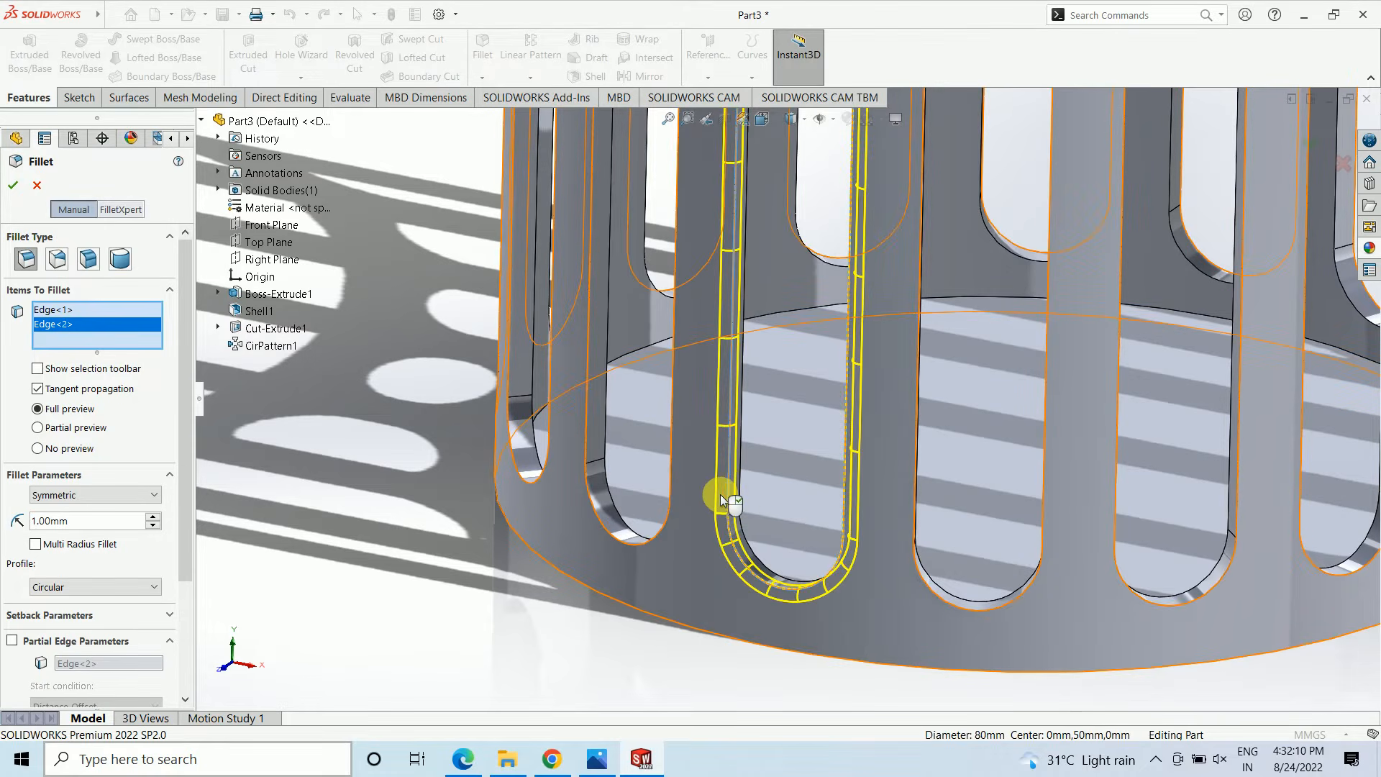
pyautogui.click(584, 448)
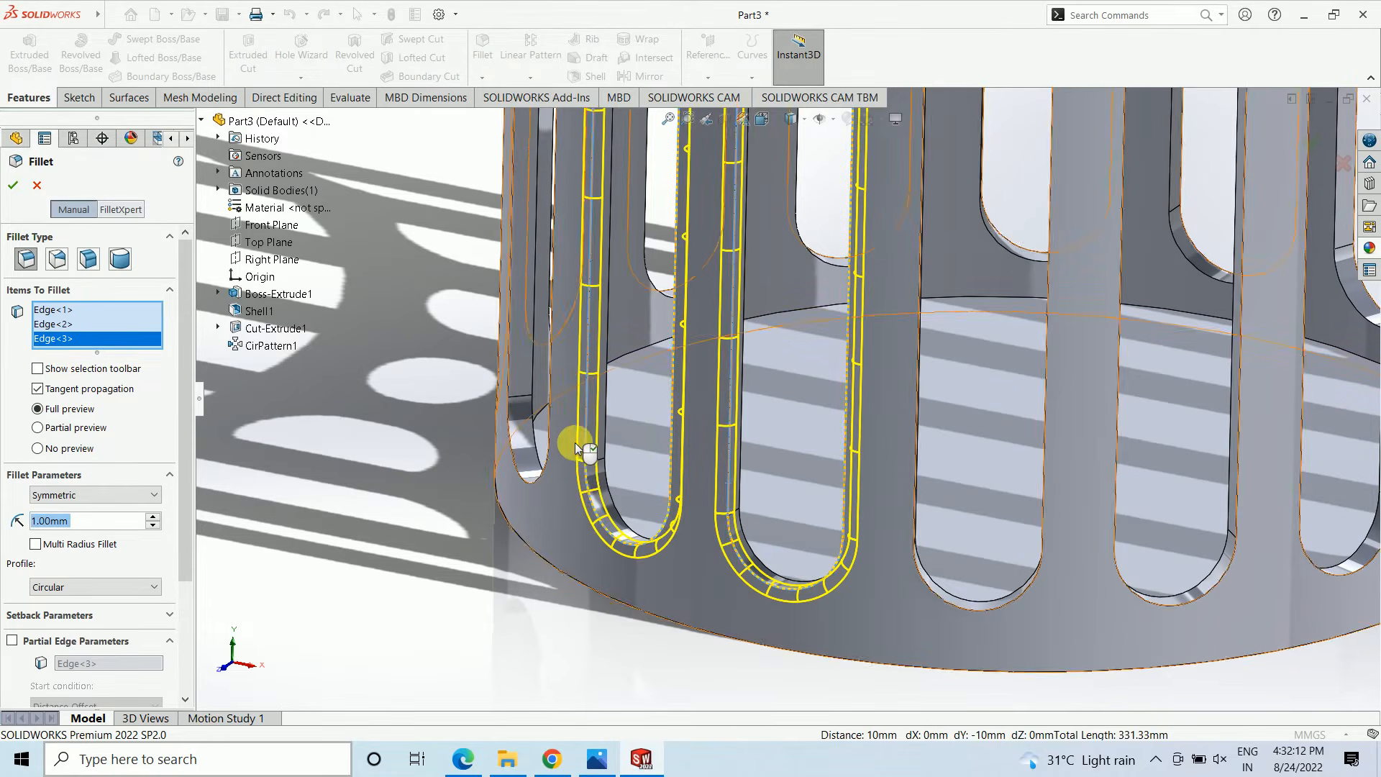
pyautogui.click(510, 391)
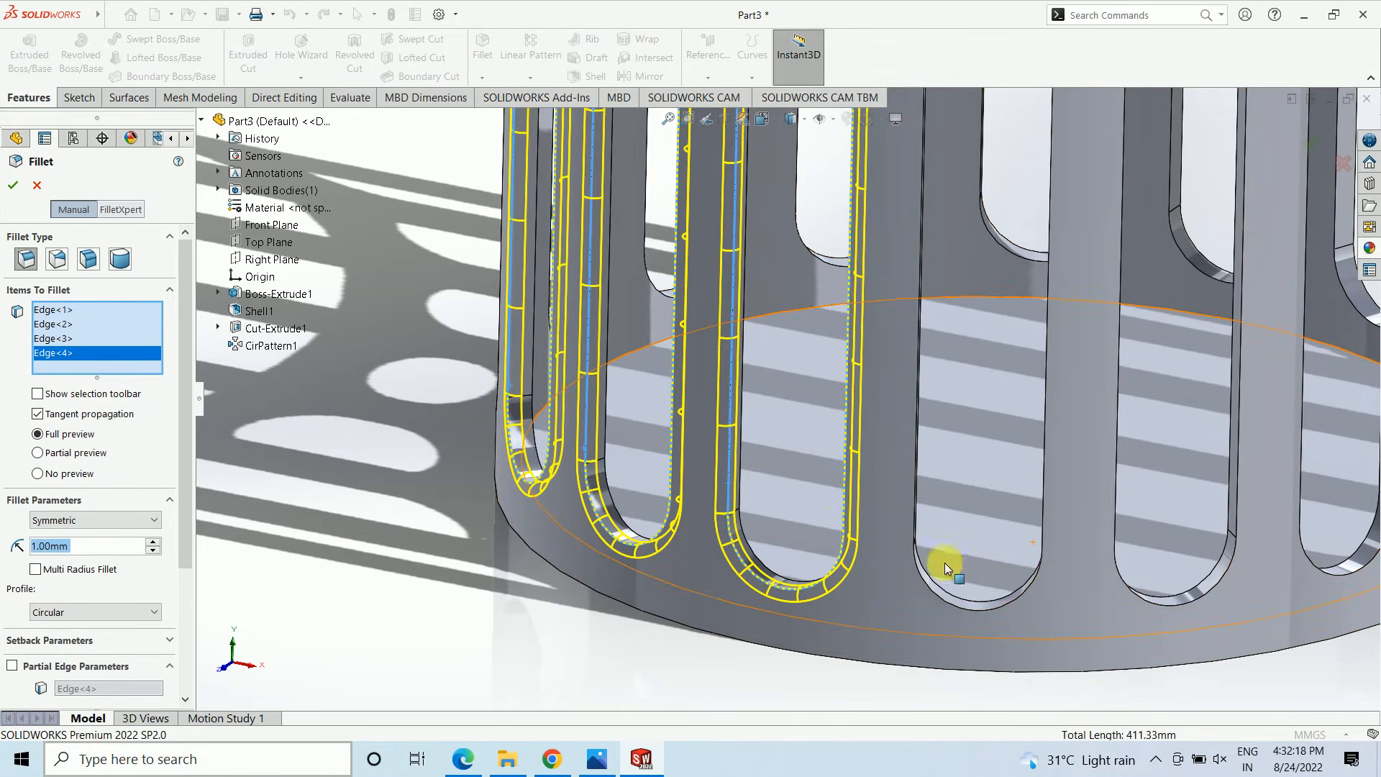
pyautogui.click(944, 598)
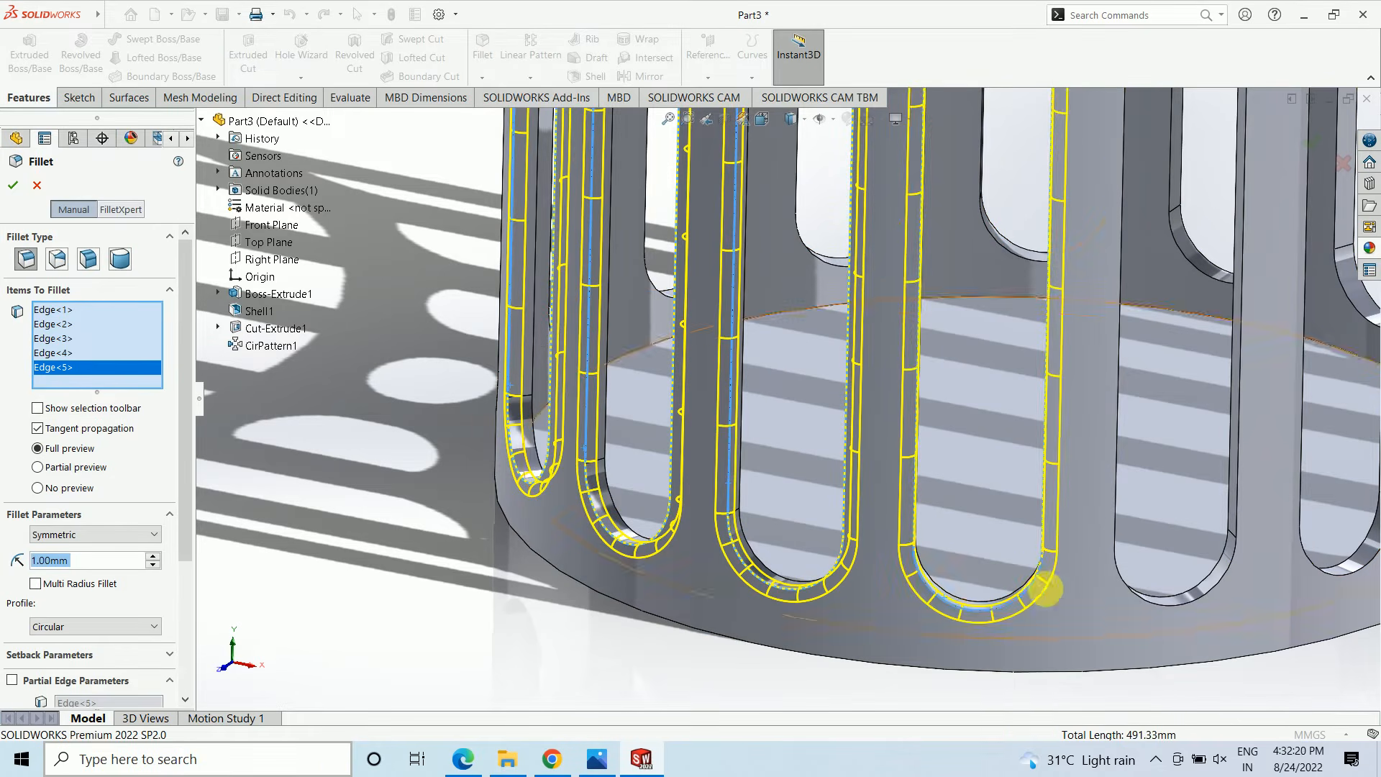
pyautogui.click(1151, 620)
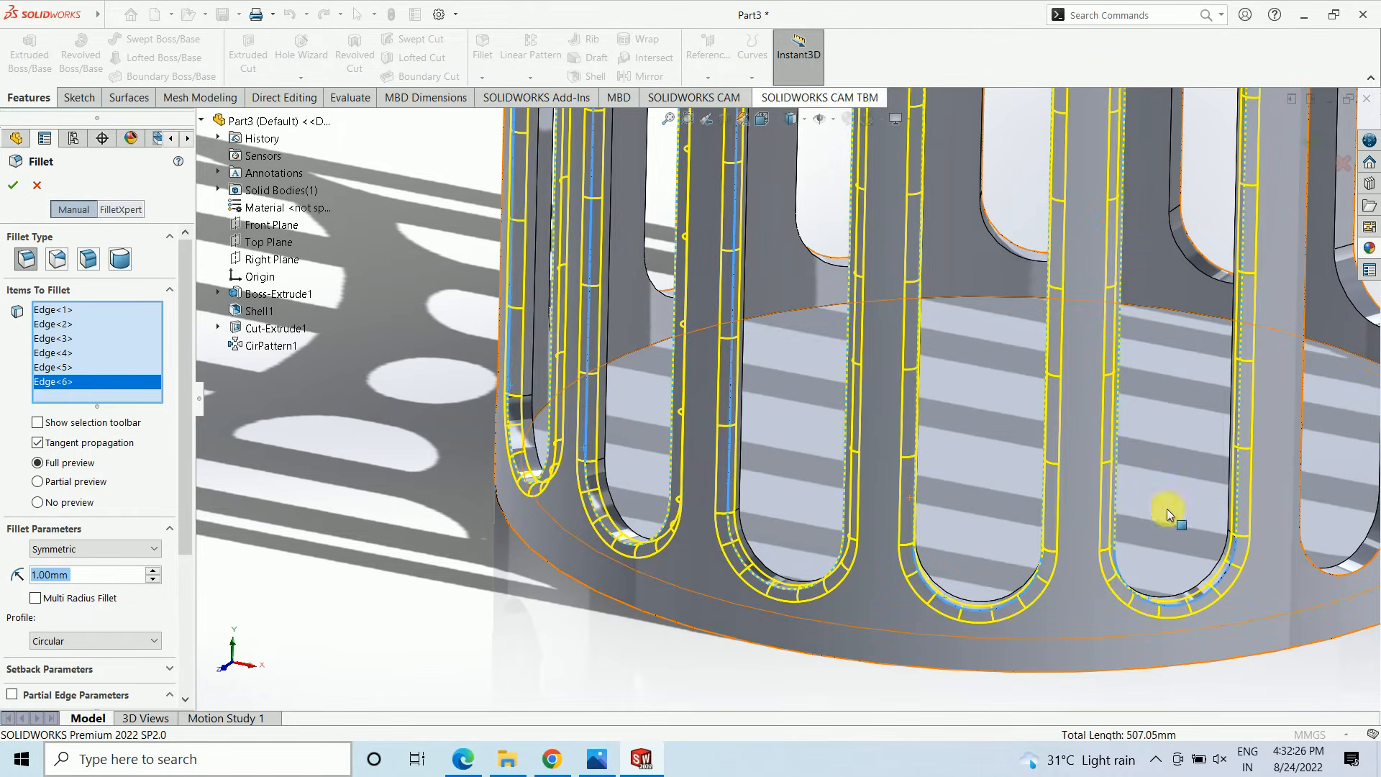
pyautogui.click(1341, 570)
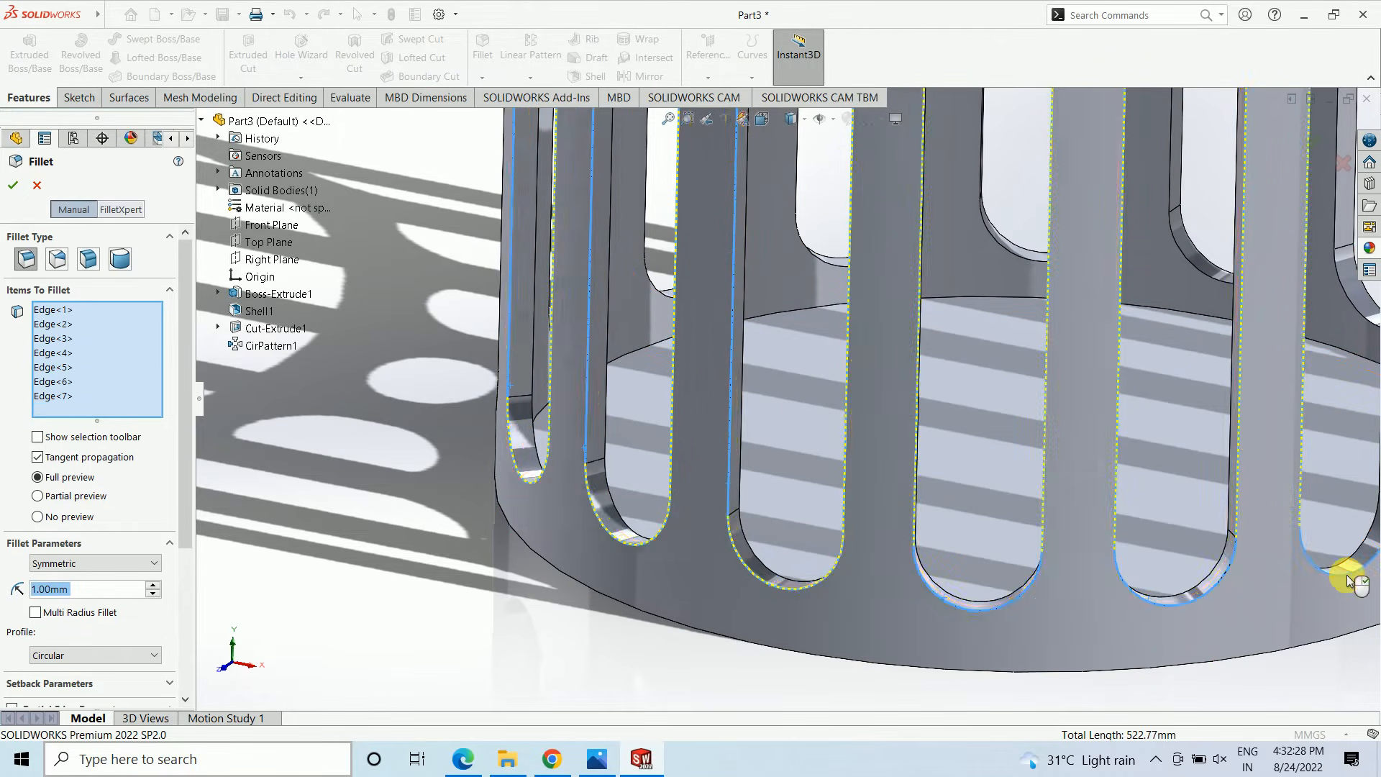
# Add the outer edges of two more slots to the fillet selection, skipping the one slot beside those already selected.
pyautogui.moveTo(1345, 572); pyautogui.dragTo(1282, 549, button='middle')
pyautogui.scroll(3, 1251, 507)
pyautogui.moveTo(1218, 469); pyautogui.dragTo(1144, 429, button='middle')
pyautogui.scroll(-5, 1047, 363)
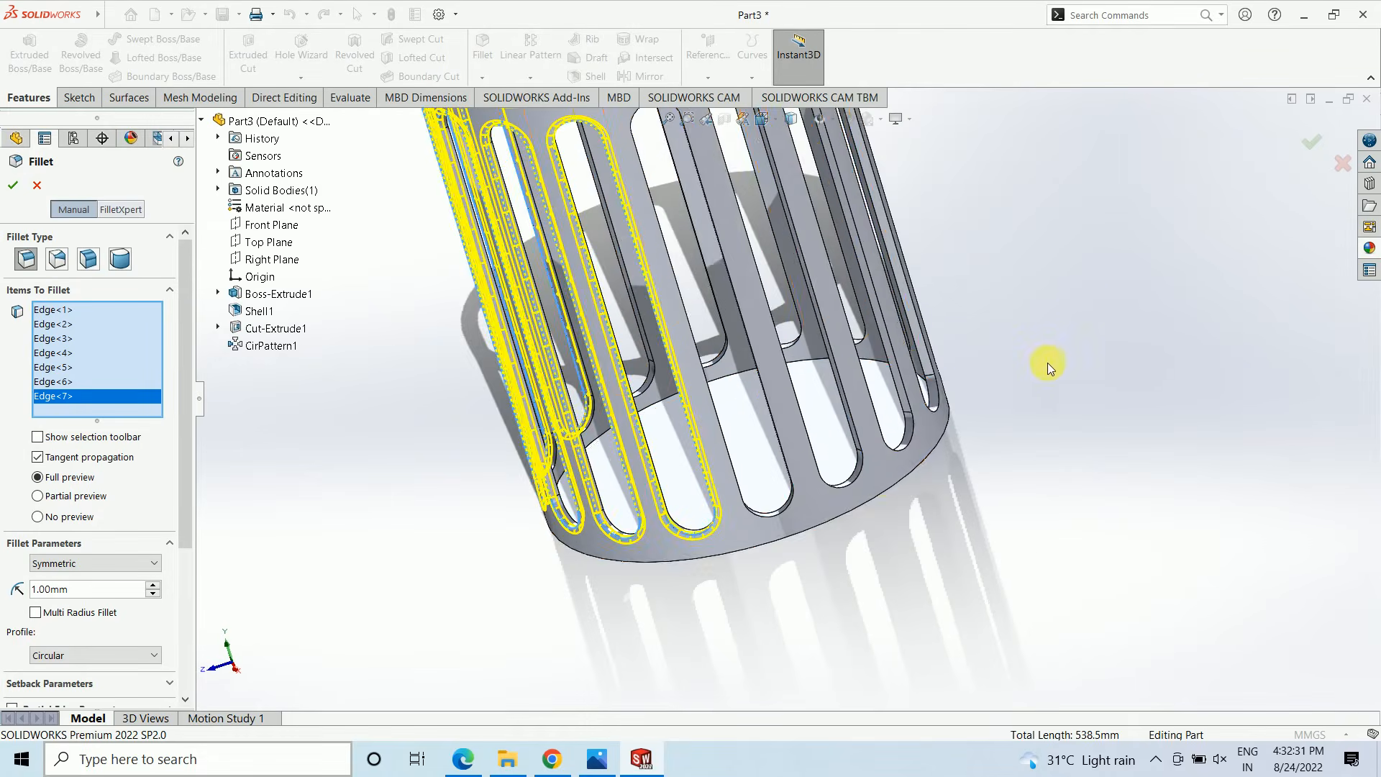
pyautogui.click(787, 508)
pyautogui.click(787, 507)
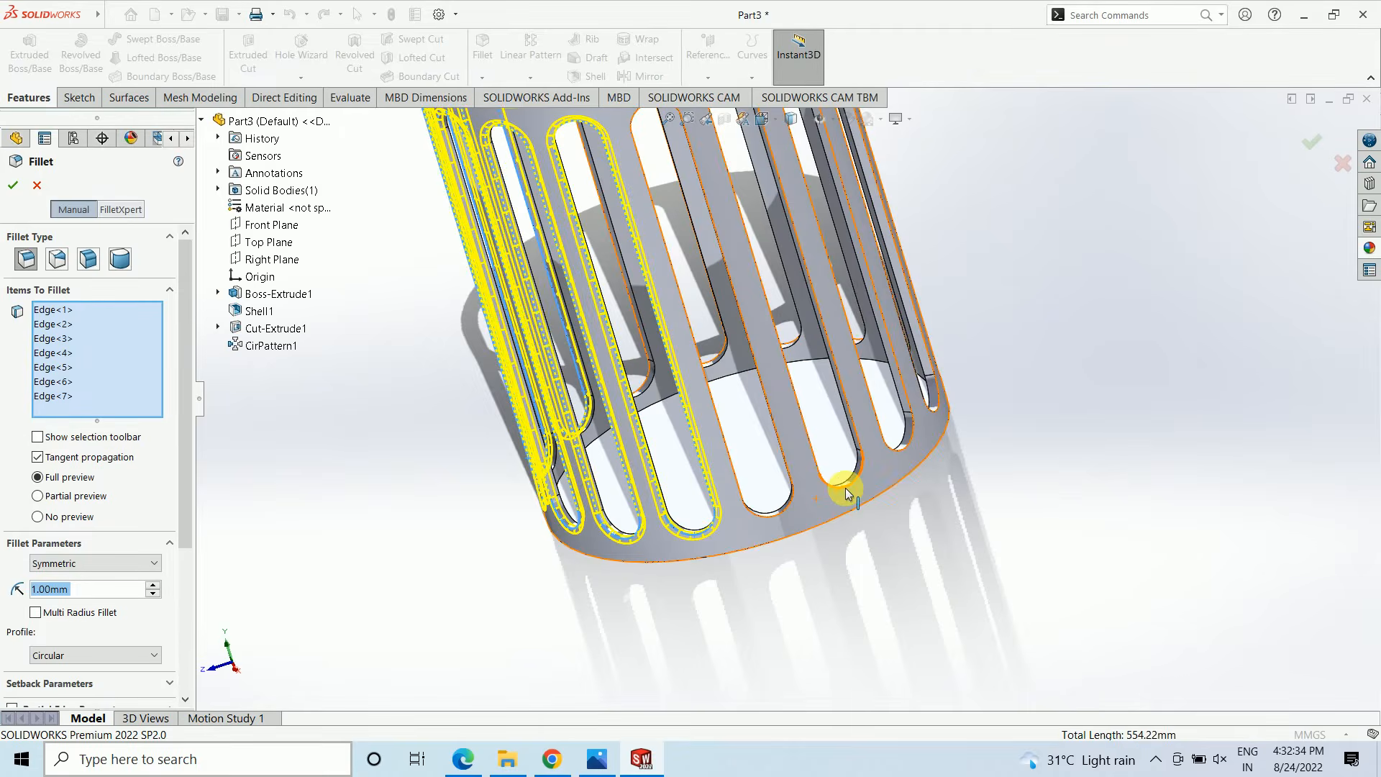
pyautogui.click(849, 486)
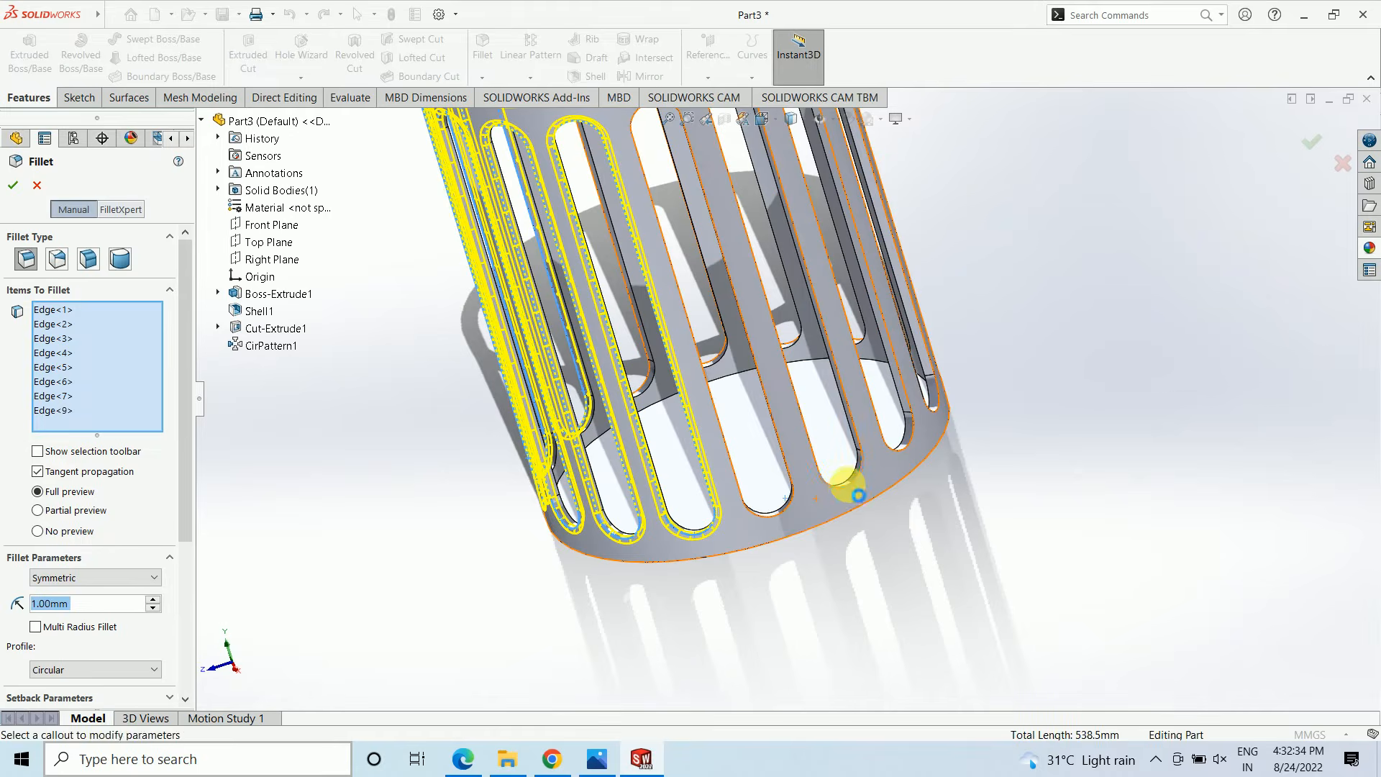
pyautogui.click(903, 452)
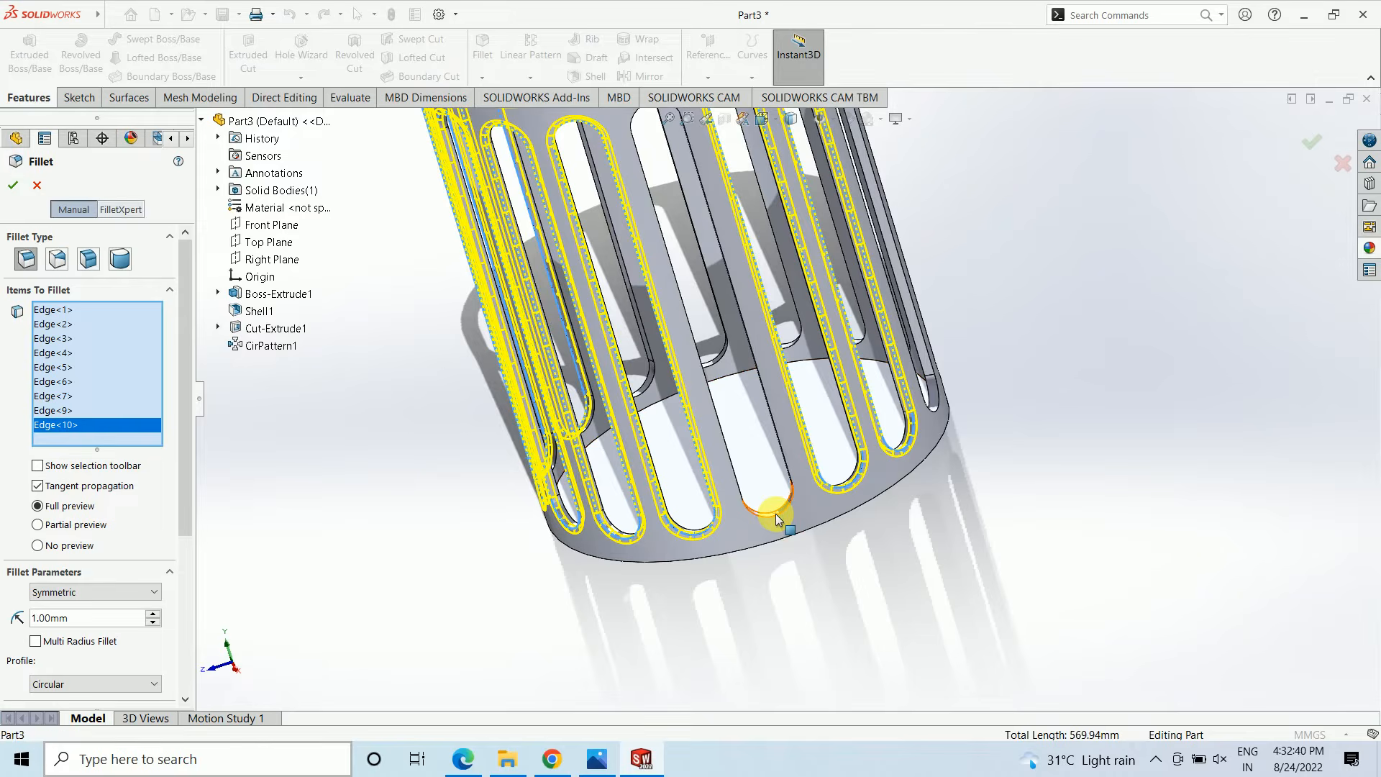
# Add the skipped slot's rounded lower end face and the outer edge of the next unselected slot to the fillet items.
pyautogui.click(777, 514)
pyautogui.scroll(-5, 903, 389)
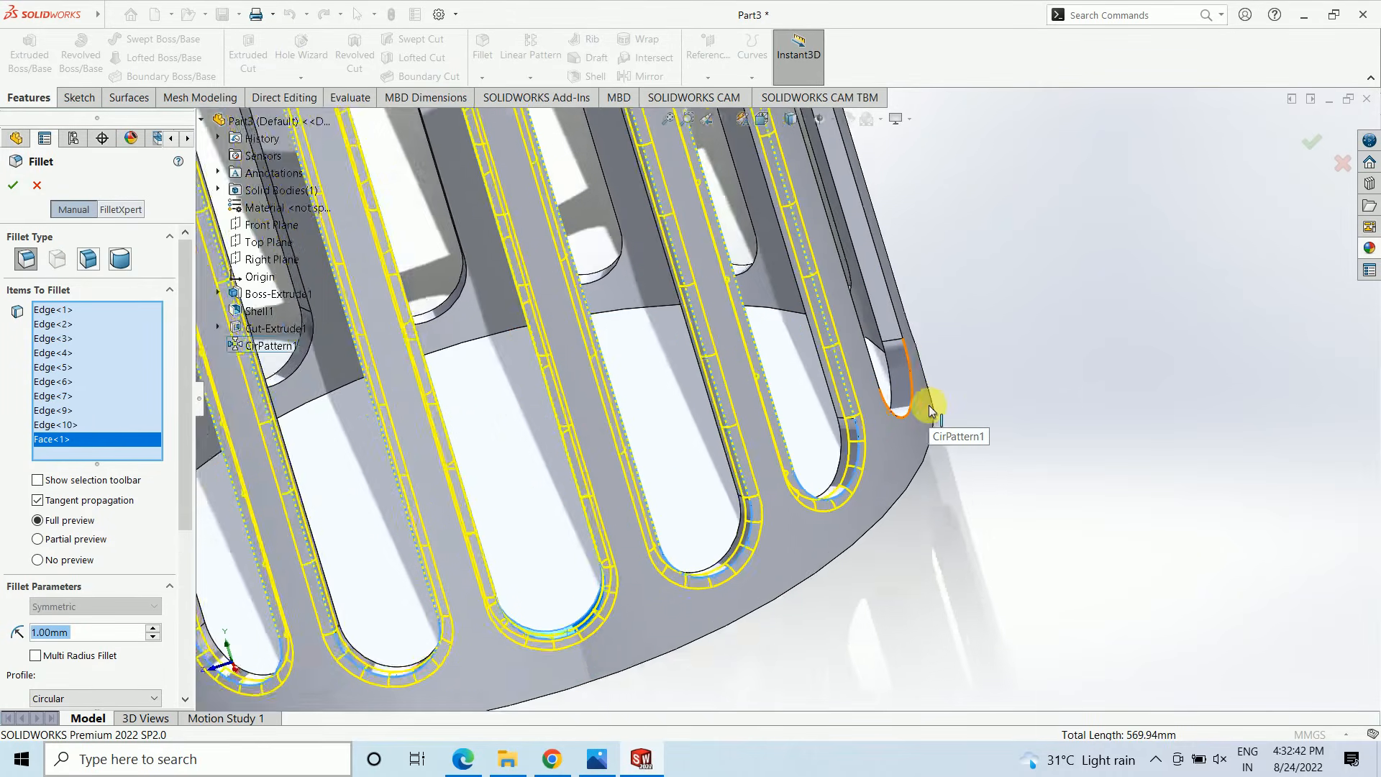
pyautogui.scroll(3, 903, 363)
pyautogui.click(896, 353)
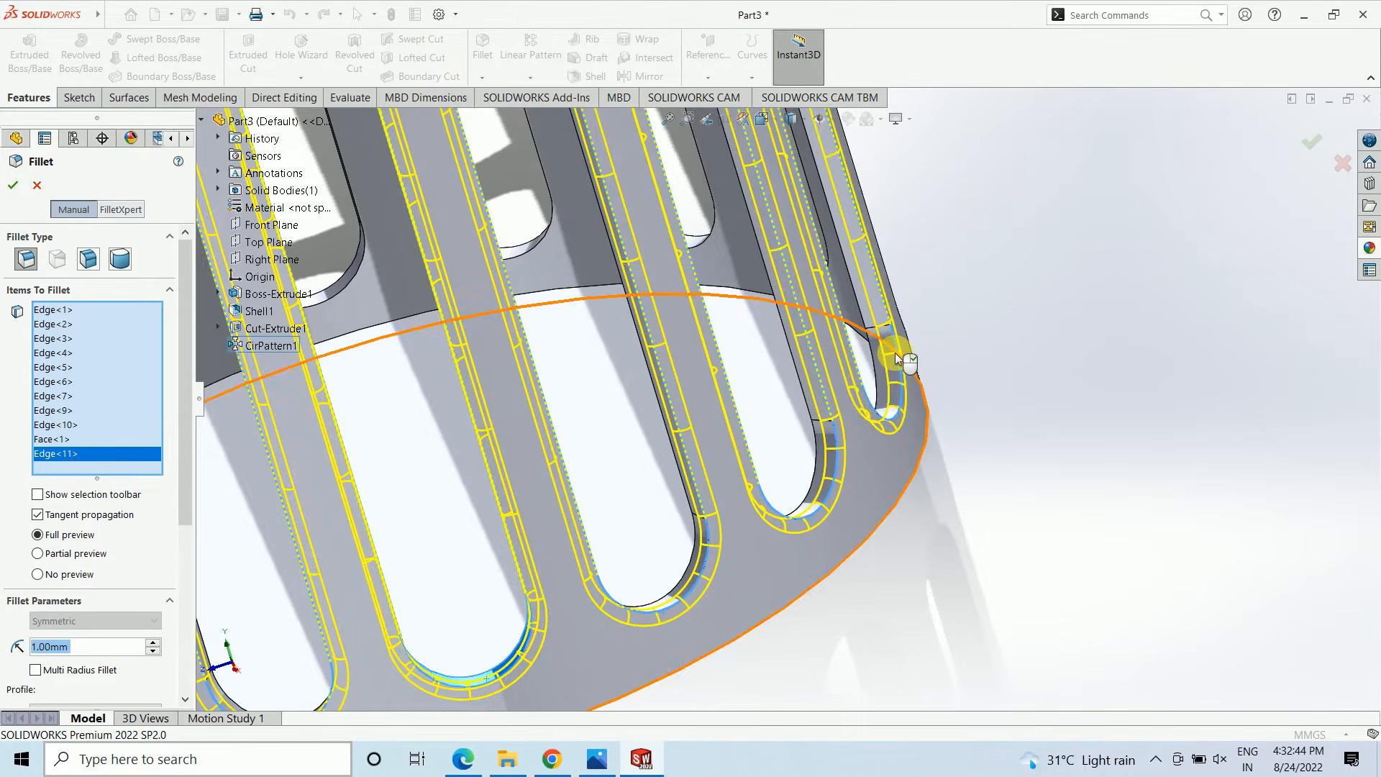
# Remove the slot end face, Face<1>, from the items to fillet.
pyautogui.scroll(3, 934, 360)
pyautogui.moveTo(933, 352); pyautogui.dragTo(857, 479, button='middle')
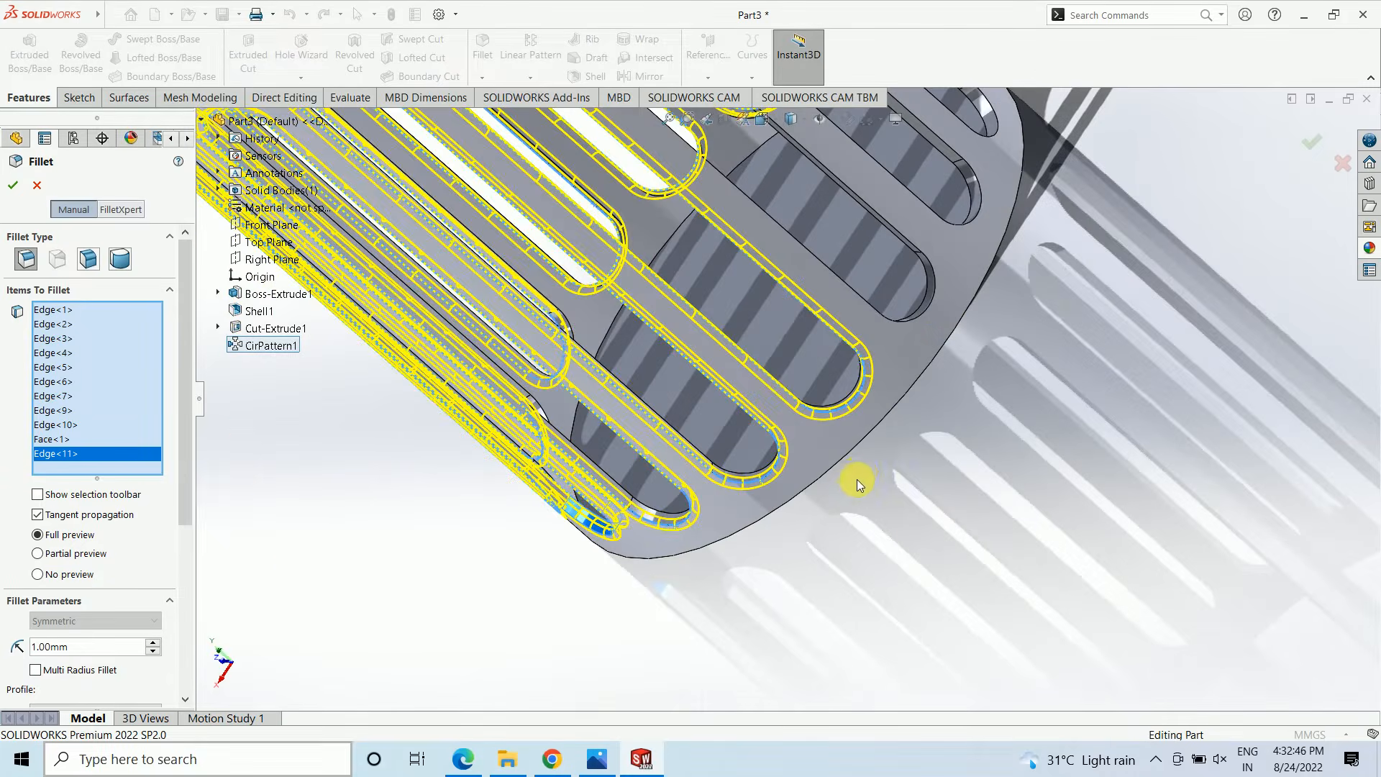
pyautogui.click(64, 440)
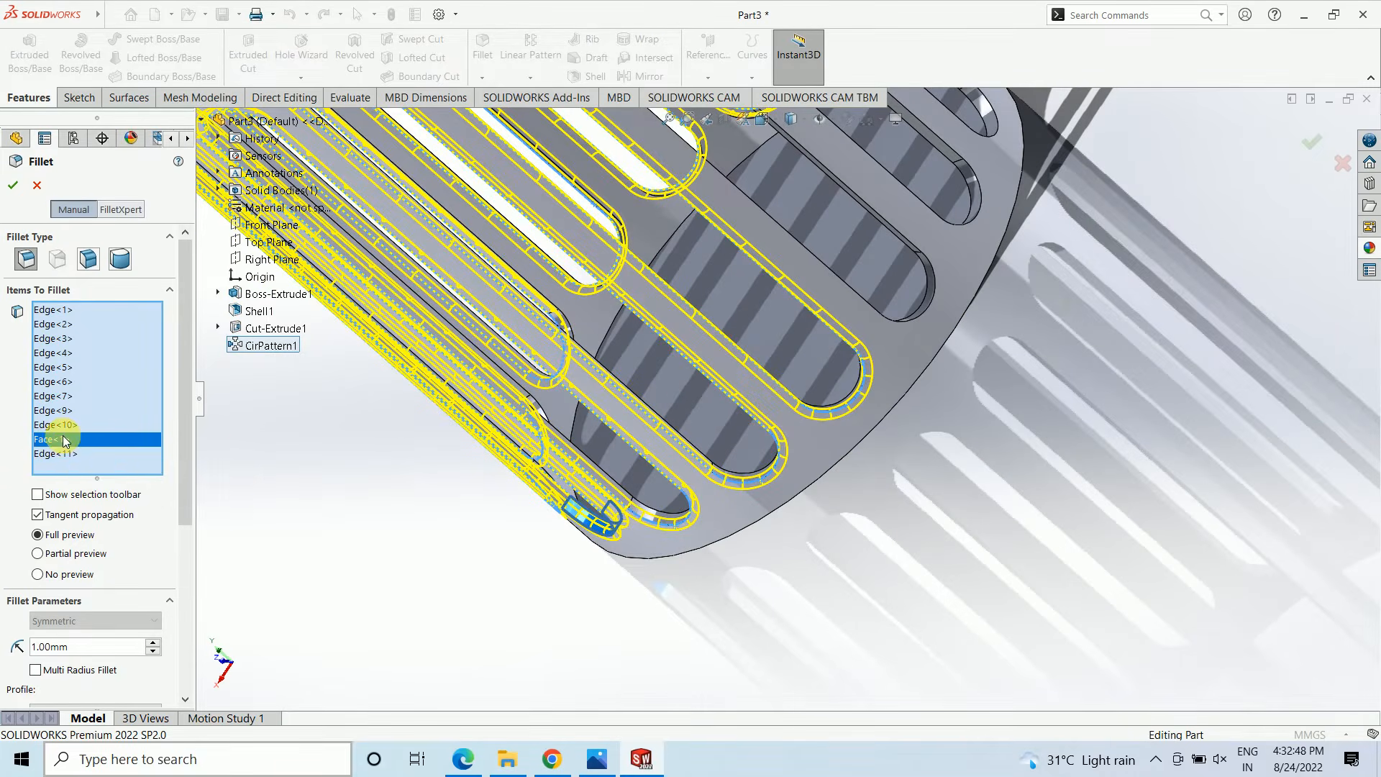
pyautogui.rightClick(64, 439)
pyautogui.click(96, 466)
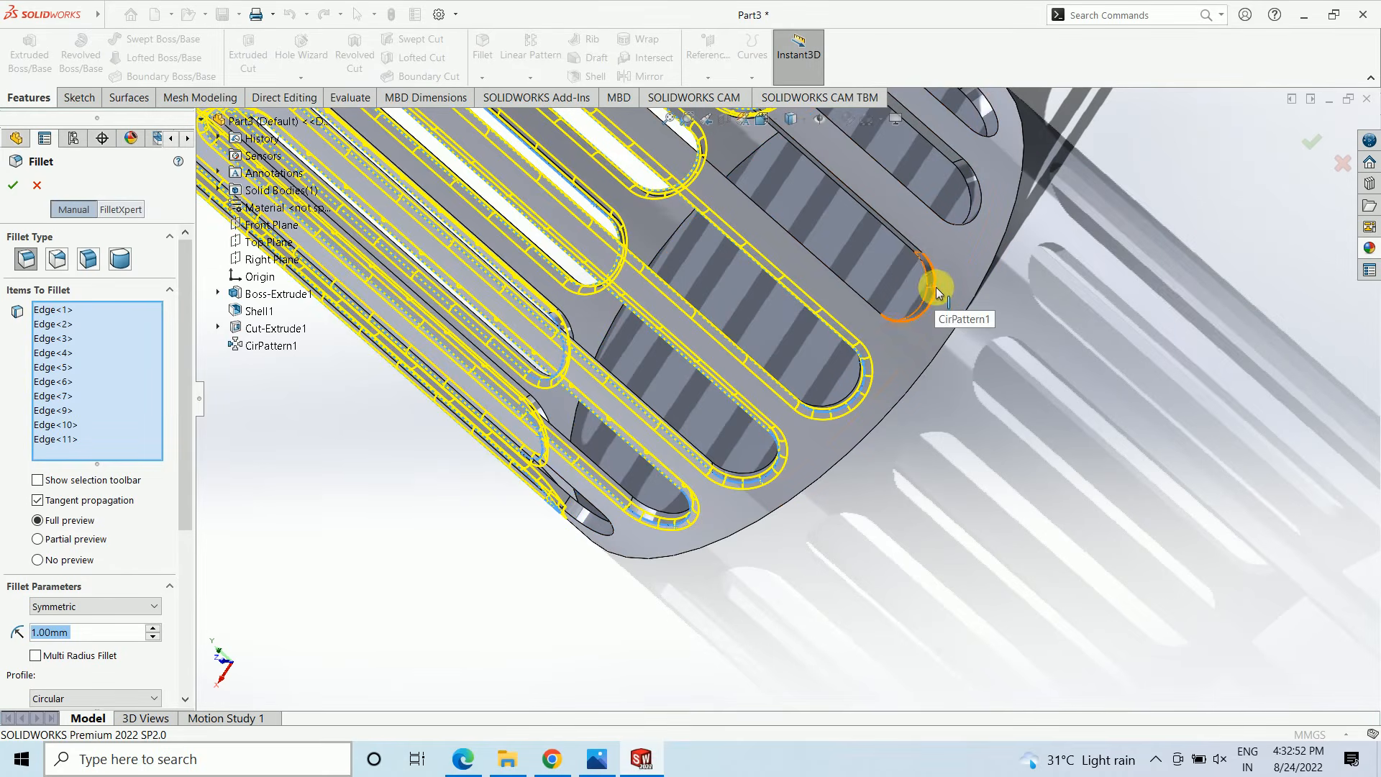
# Add the outer edges of the next four consecutive slots around the cylinder to the fillet selection.
pyautogui.click(910, 240)
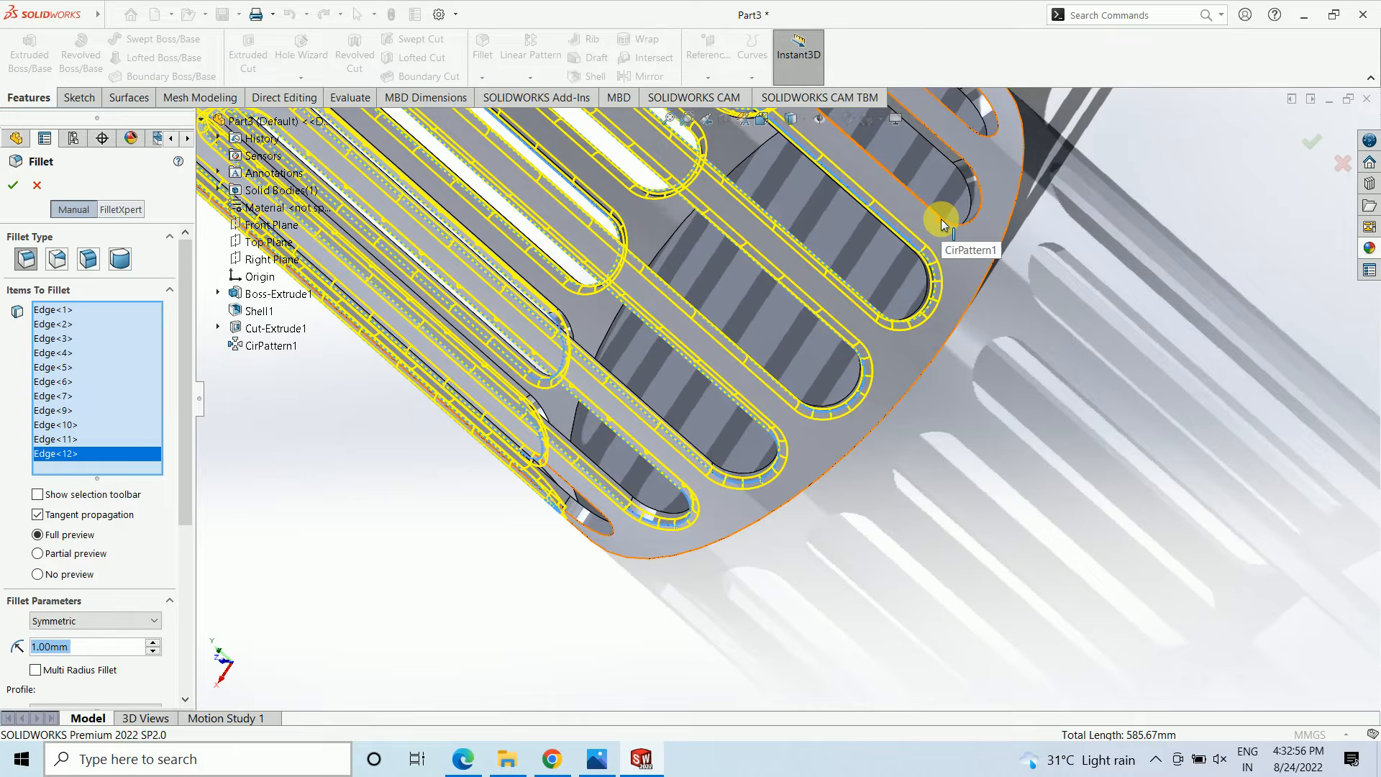
pyautogui.click(941, 223)
pyautogui.moveTo(941, 219); pyautogui.dragTo(873, 308, button='middle')
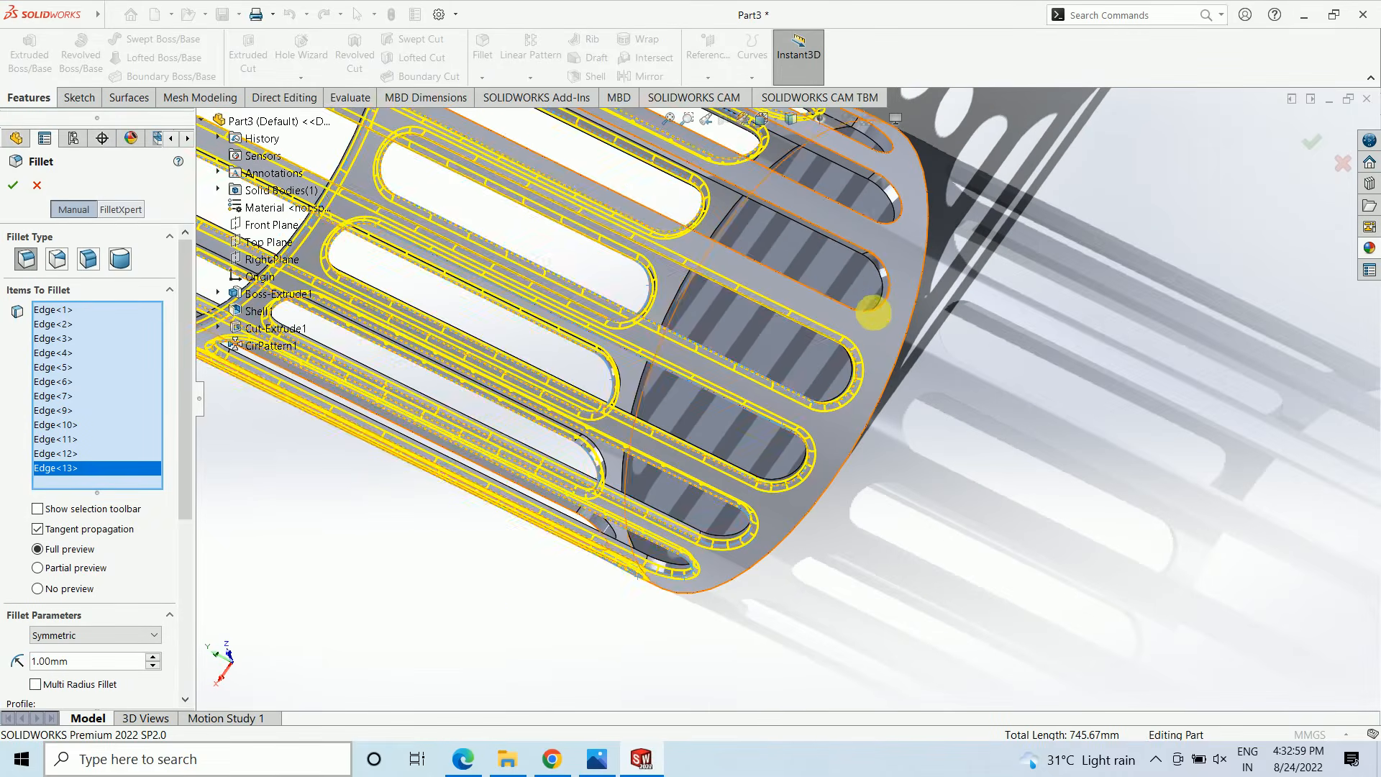
pyautogui.click(857, 314)
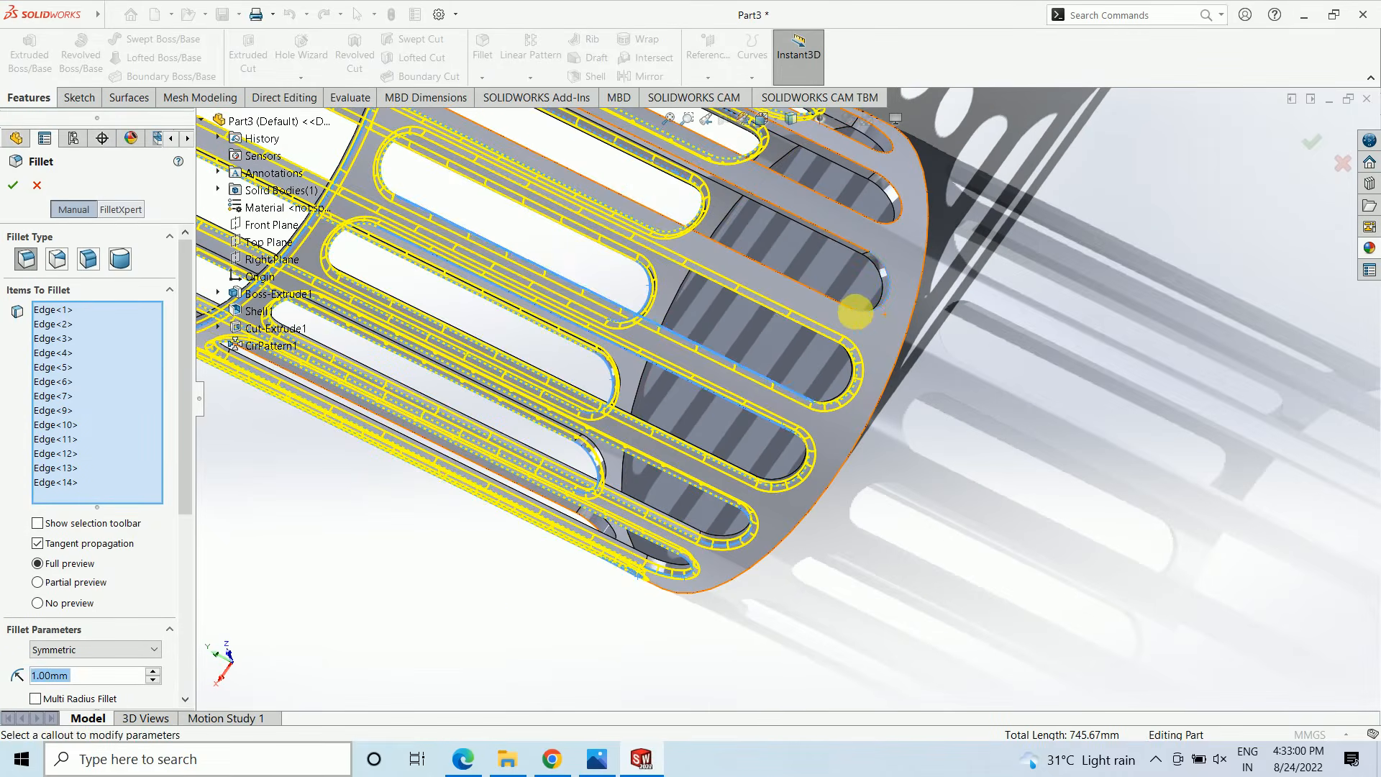
pyautogui.click(874, 218)
# Add the outer edges of two further slots on the cylinder's far side to the fillet selection.
pyautogui.scroll(3, 926, 222)
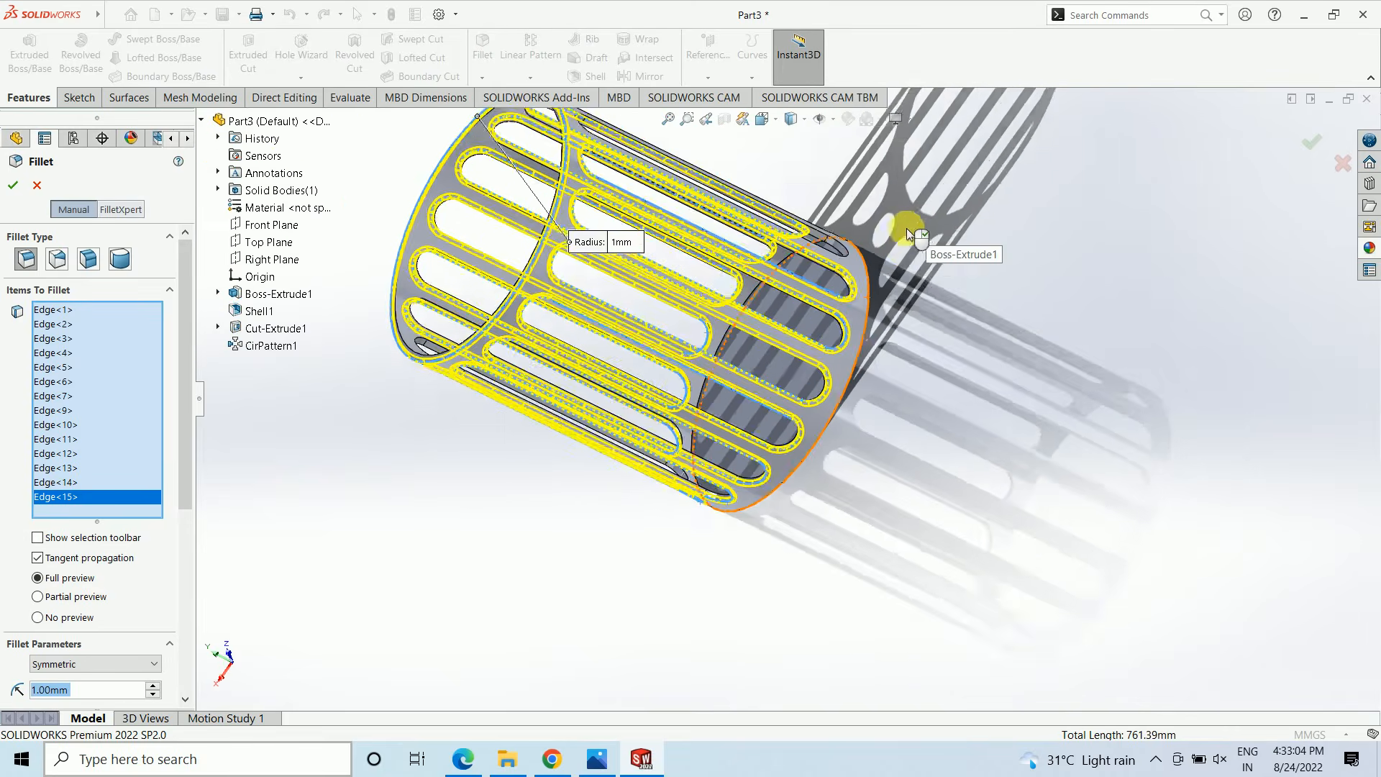
pyautogui.moveTo(906, 228); pyautogui.dragTo(874, 431, button='middle')
pyautogui.scroll(-3, 830, 299)
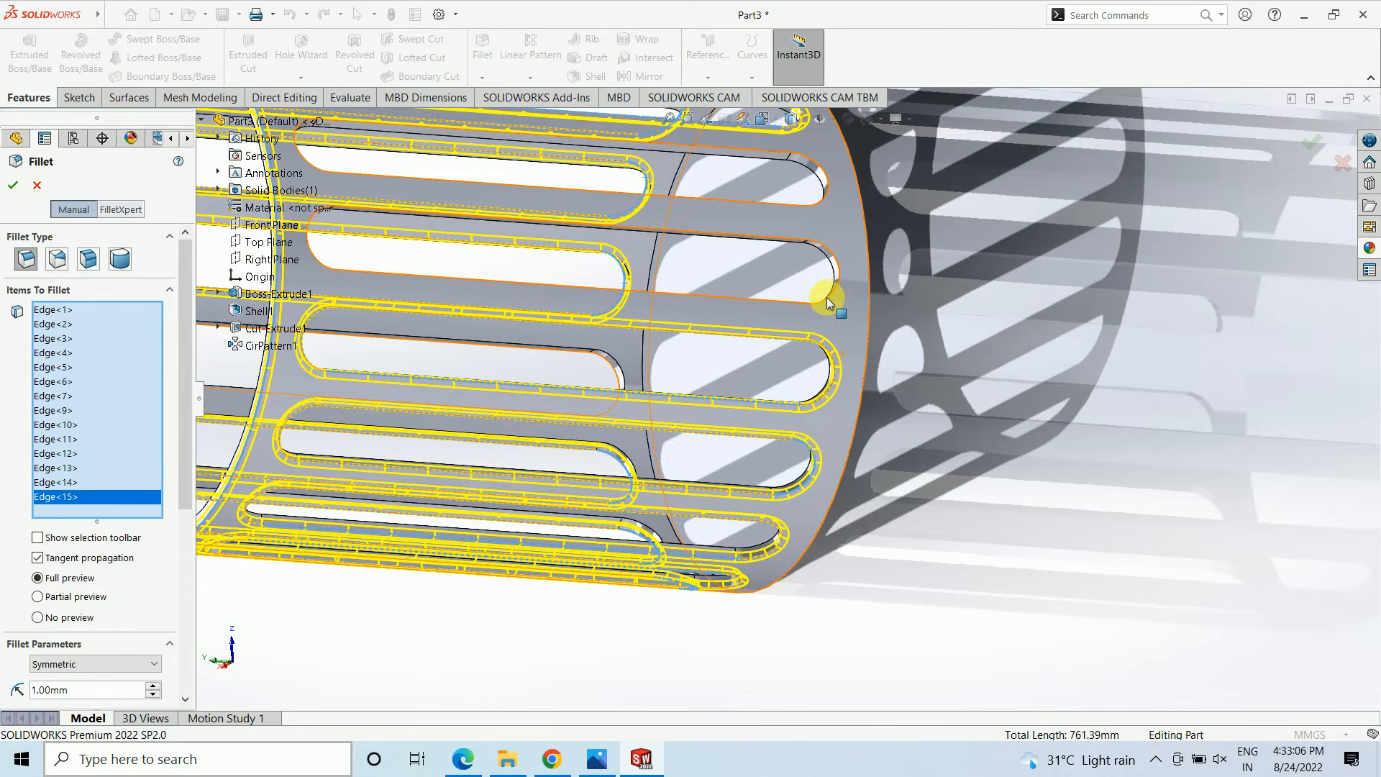
pyautogui.click(827, 296)
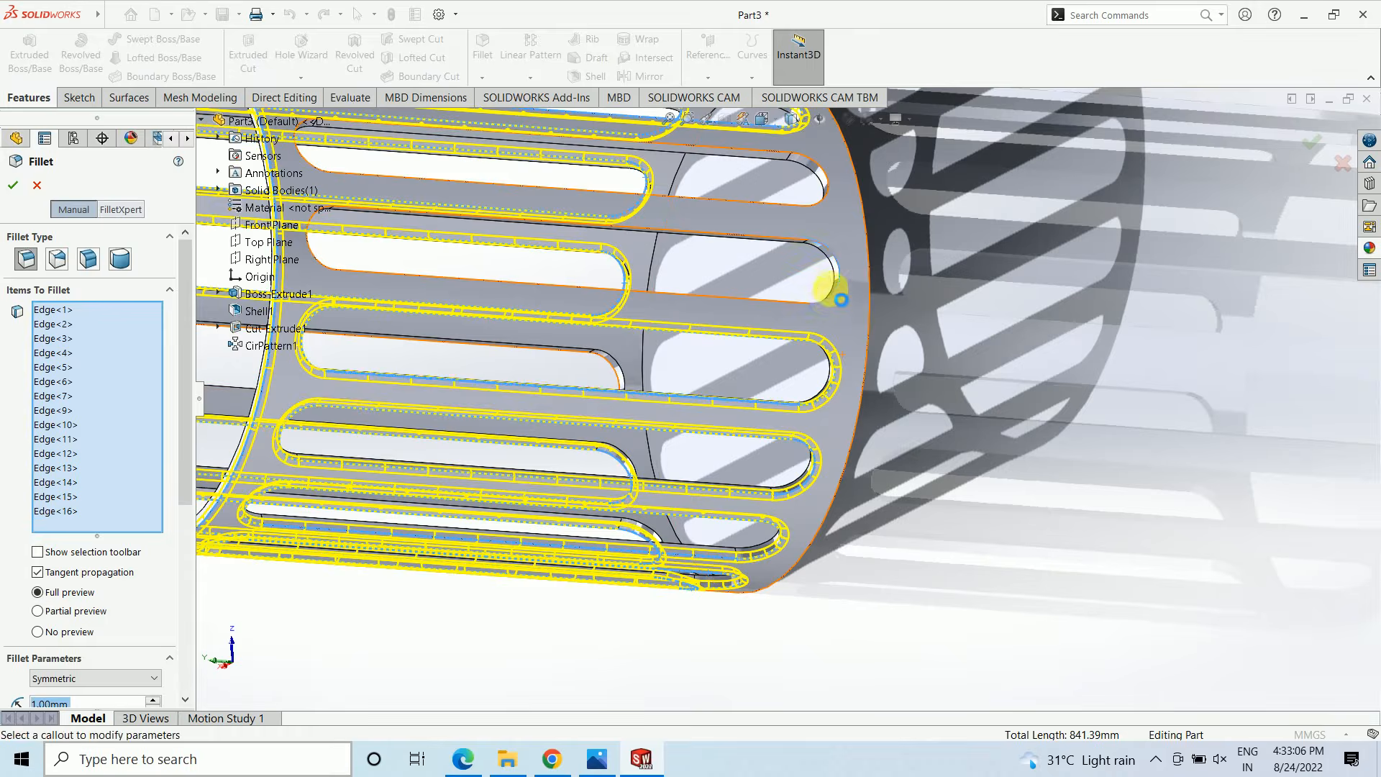
pyautogui.click(797, 202)
pyautogui.scroll(3, 838, 256)
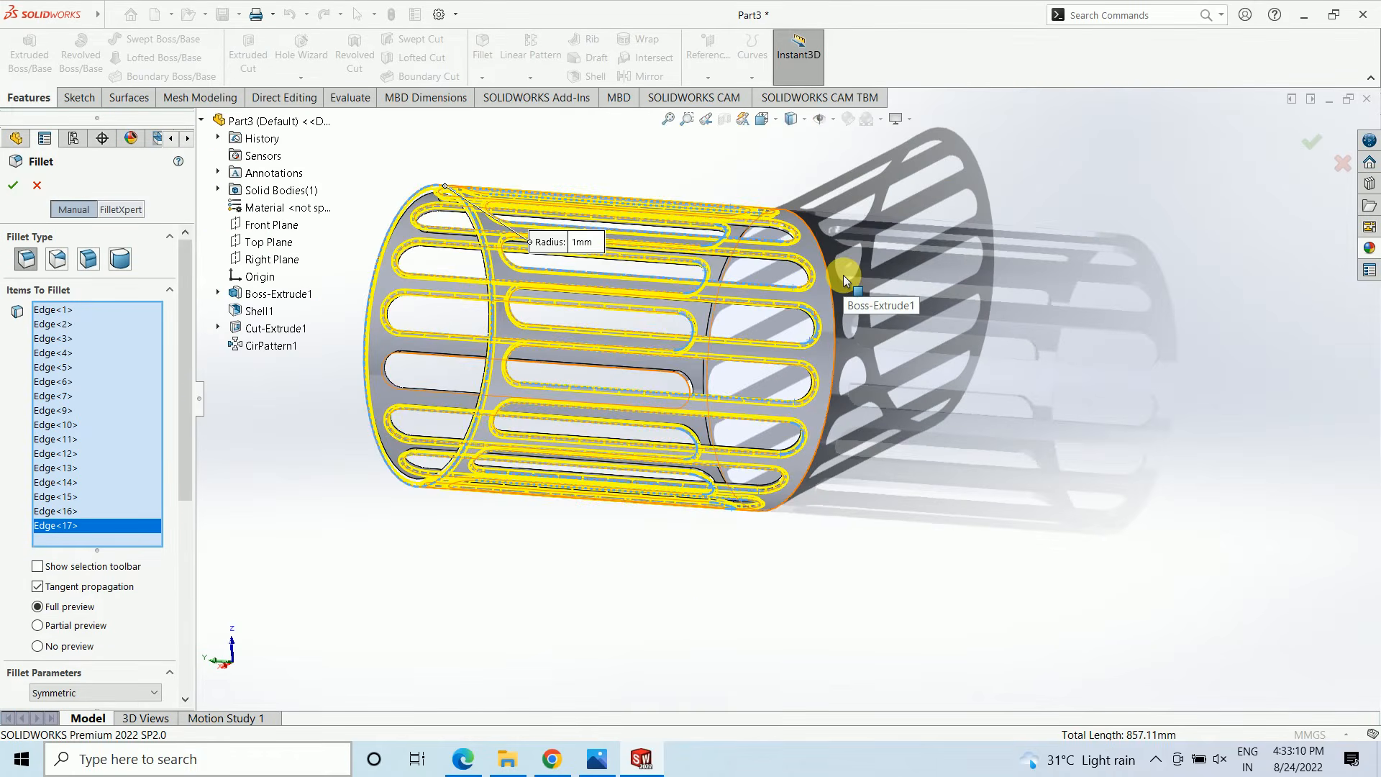
# Complete the slot selection for the fillet by adding the outer edge of the only slot still unselected.
pyautogui.moveTo(843, 275); pyautogui.dragTo(1029, 68, button='middle')
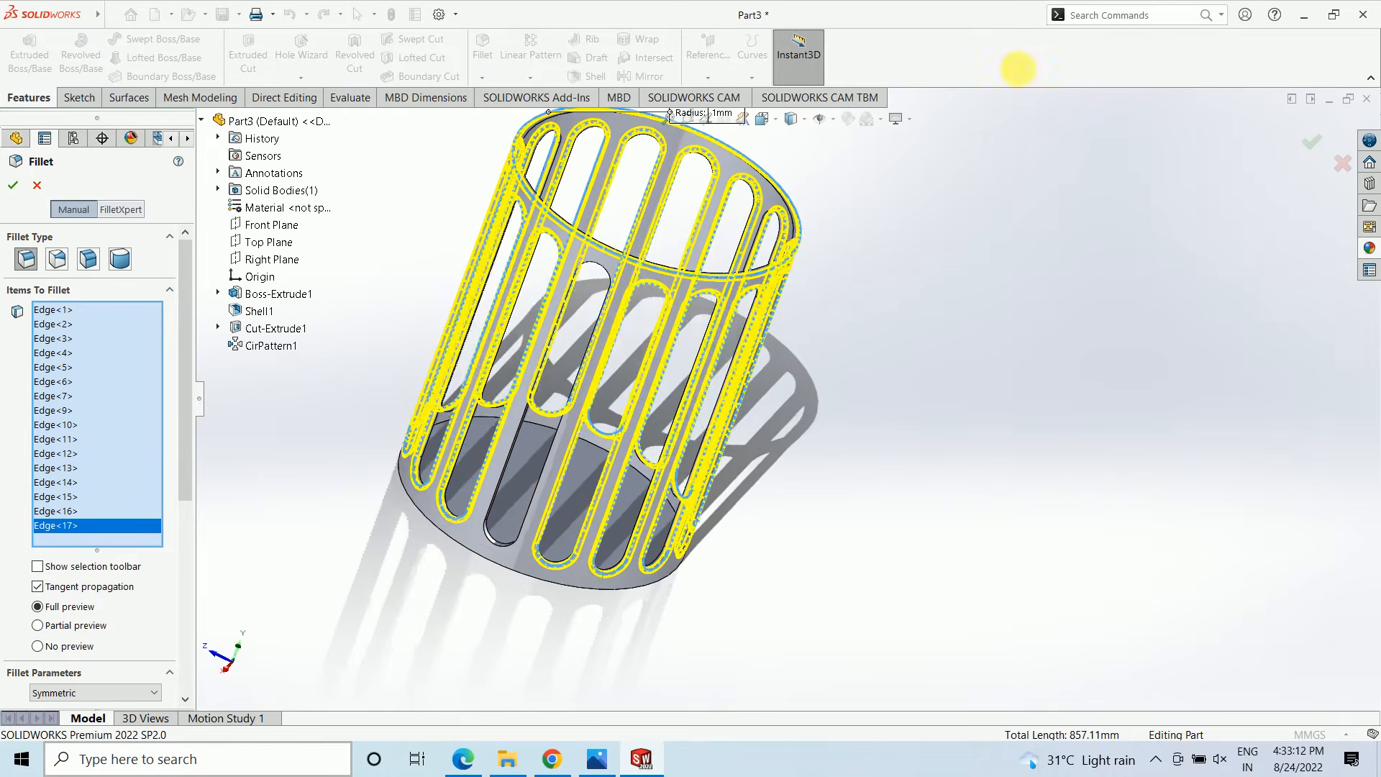
pyautogui.scroll(-4, 542, 533)
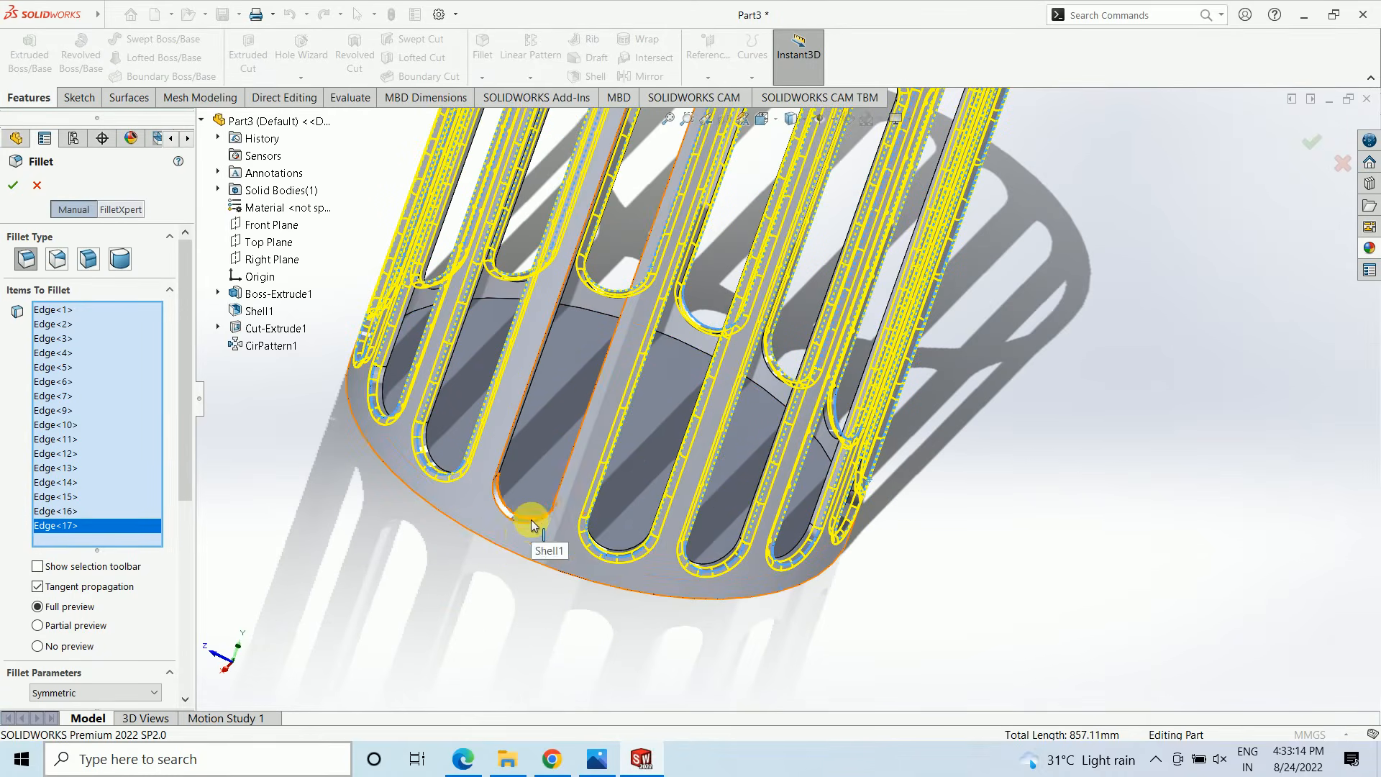
pyautogui.click(532, 518)
pyautogui.scroll(4, 530, 525)
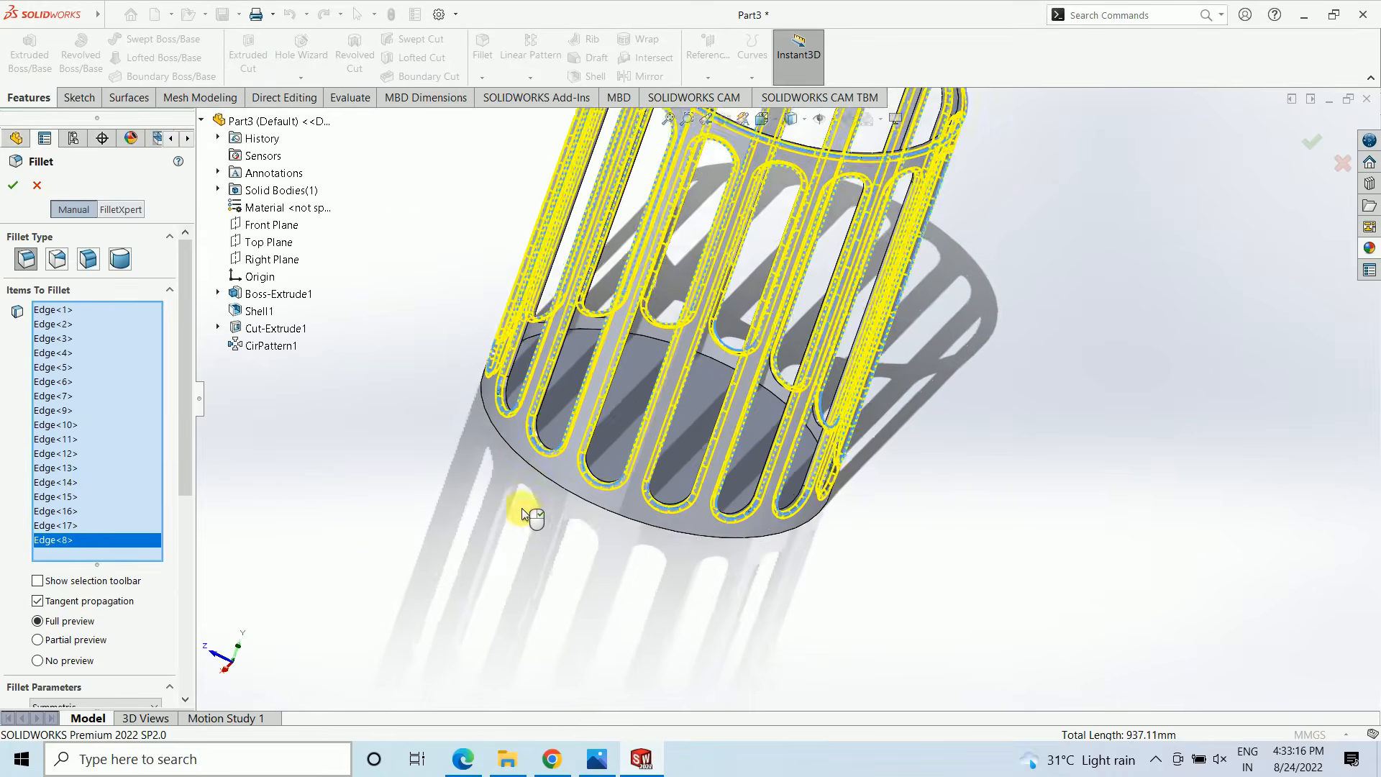
pyautogui.moveTo(502, 487); pyautogui.dragTo(438, 475, button='middle')
pyautogui.scroll(3, 577, 454)
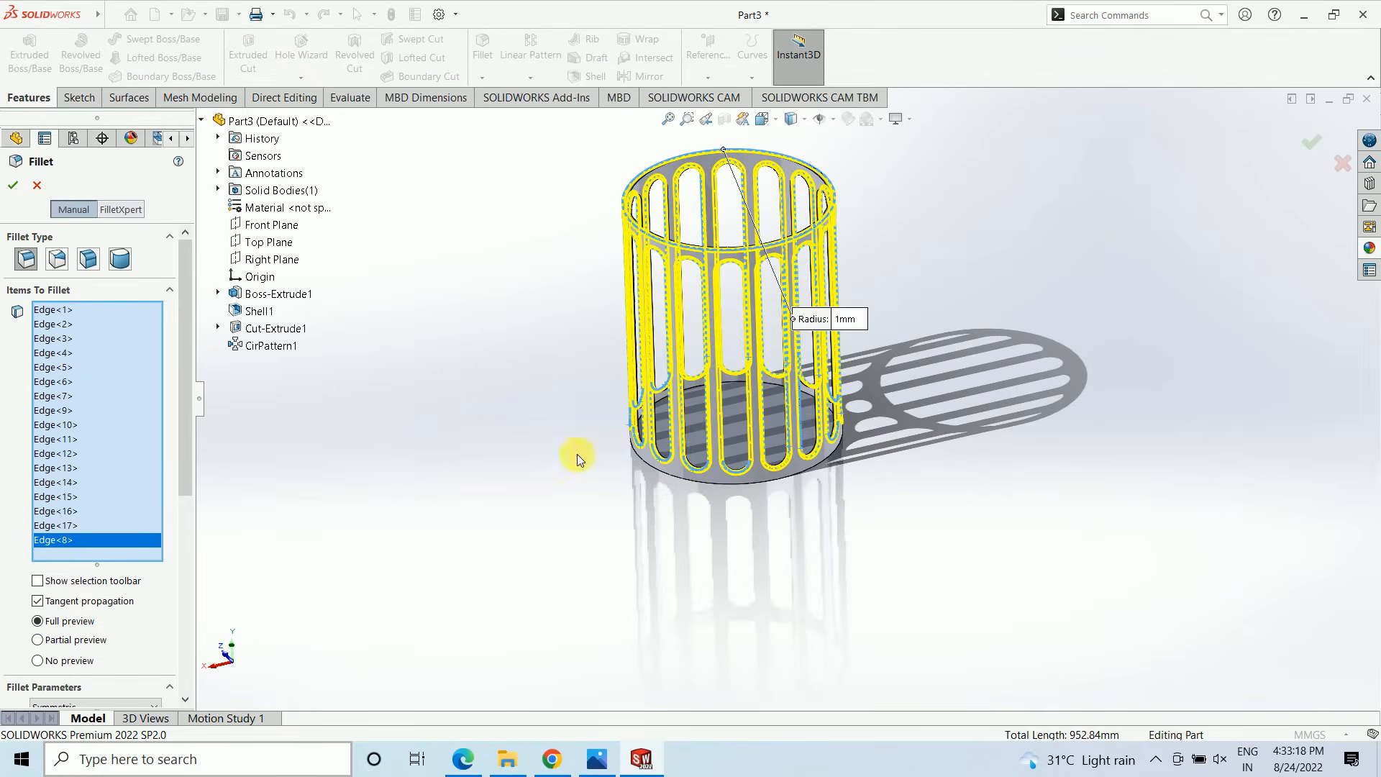
# Add the cylinder's outer bottom edge to the fillet selection and apply the 1 mm fillet.
pyautogui.scroll(-3, 744, 571)
pyautogui.click(744, 554)
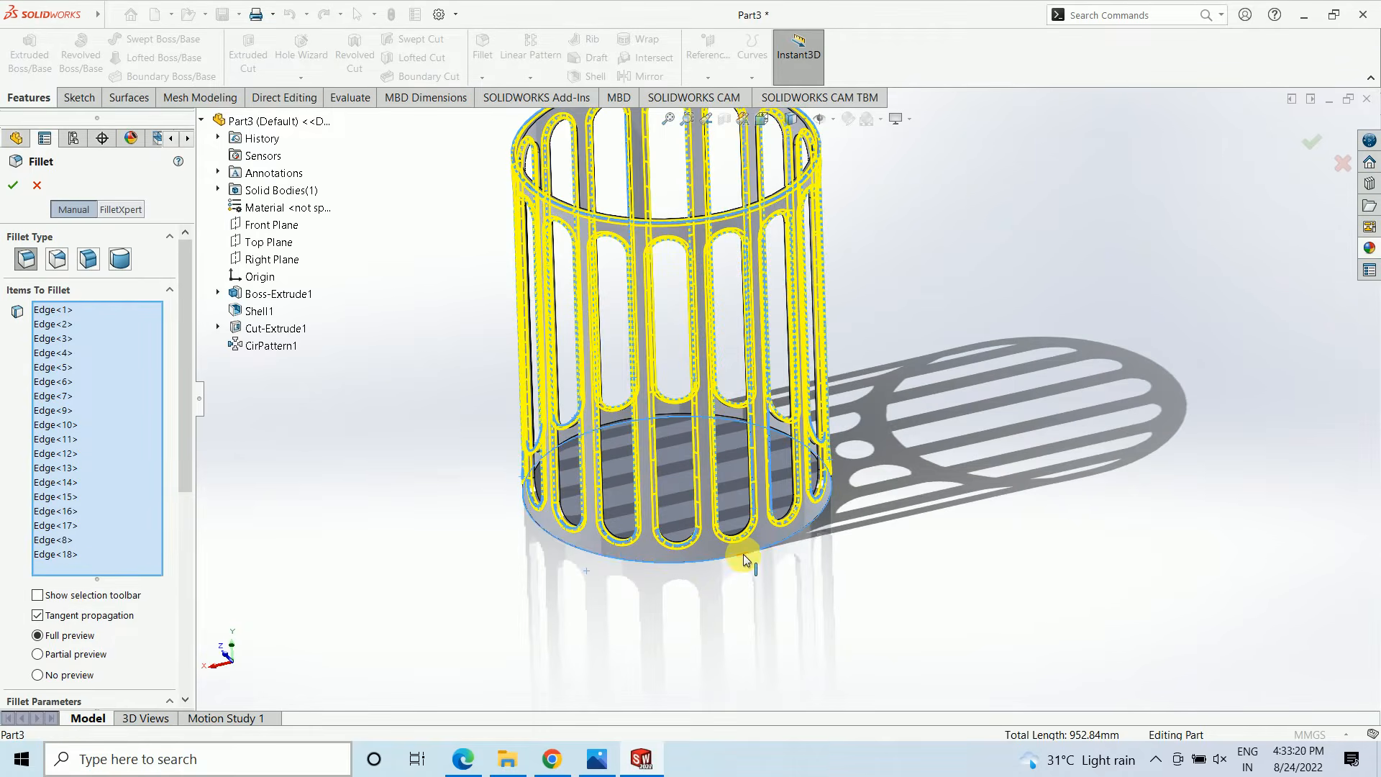
pyautogui.click(13, 185)
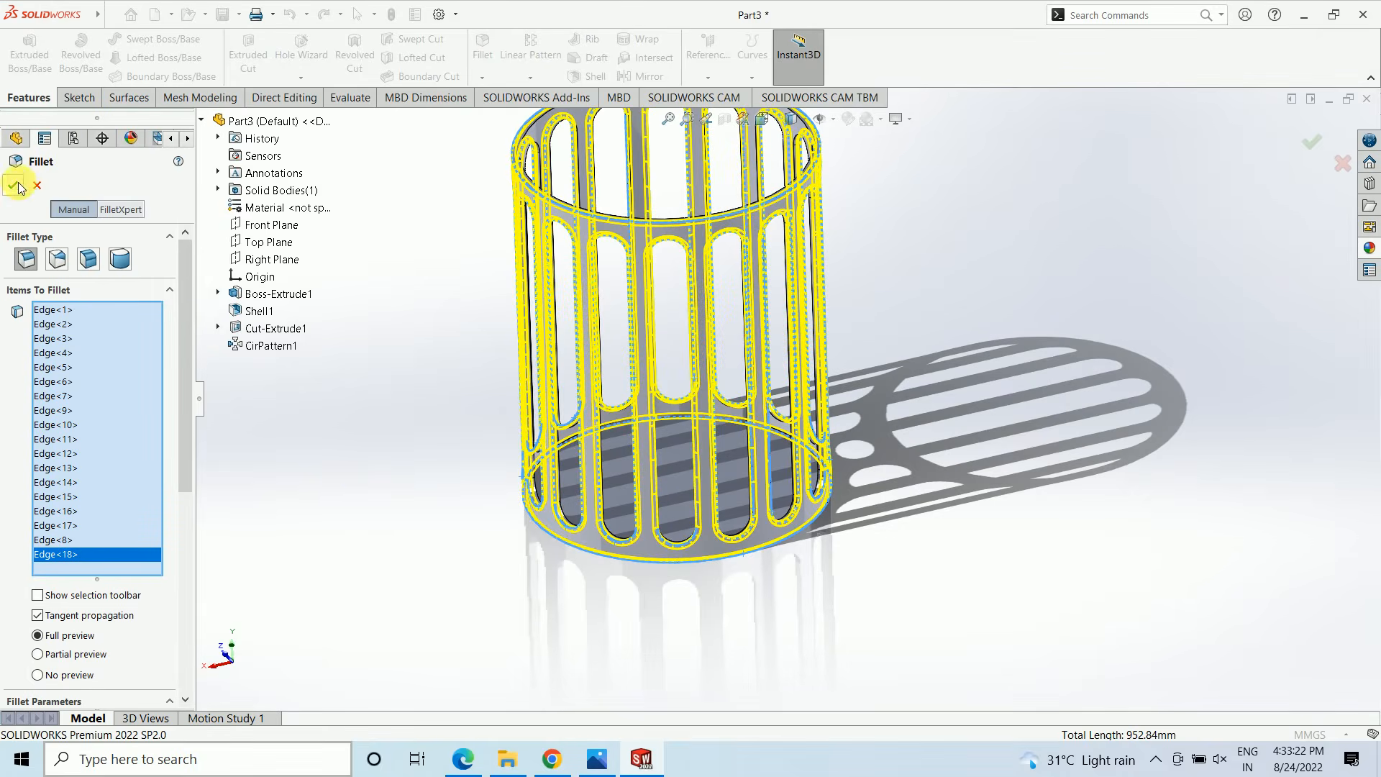
# Start a Flex feature on the filleted cylinder body and set its type to Twisting.
pyautogui.scroll(2, 642, 338)
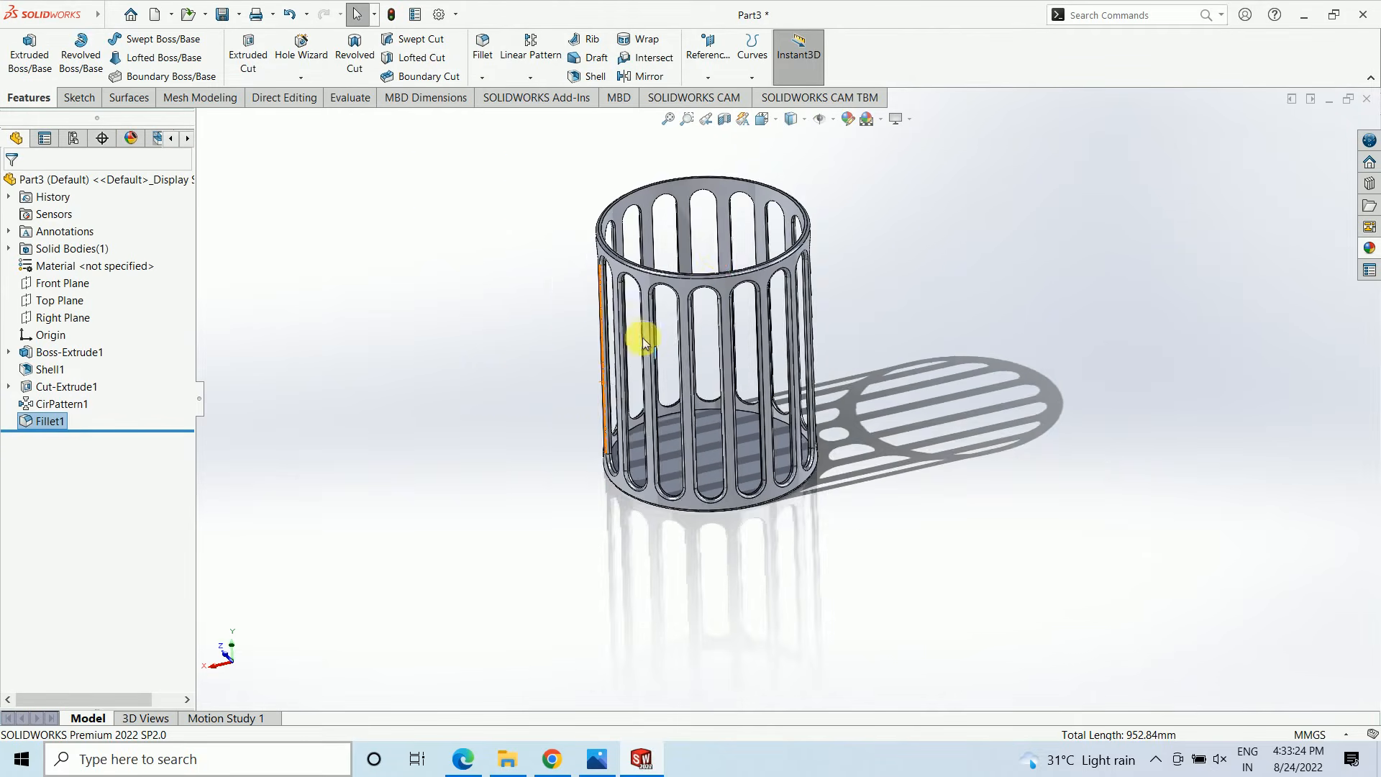
pyautogui.scroll(-2, 716, 247)
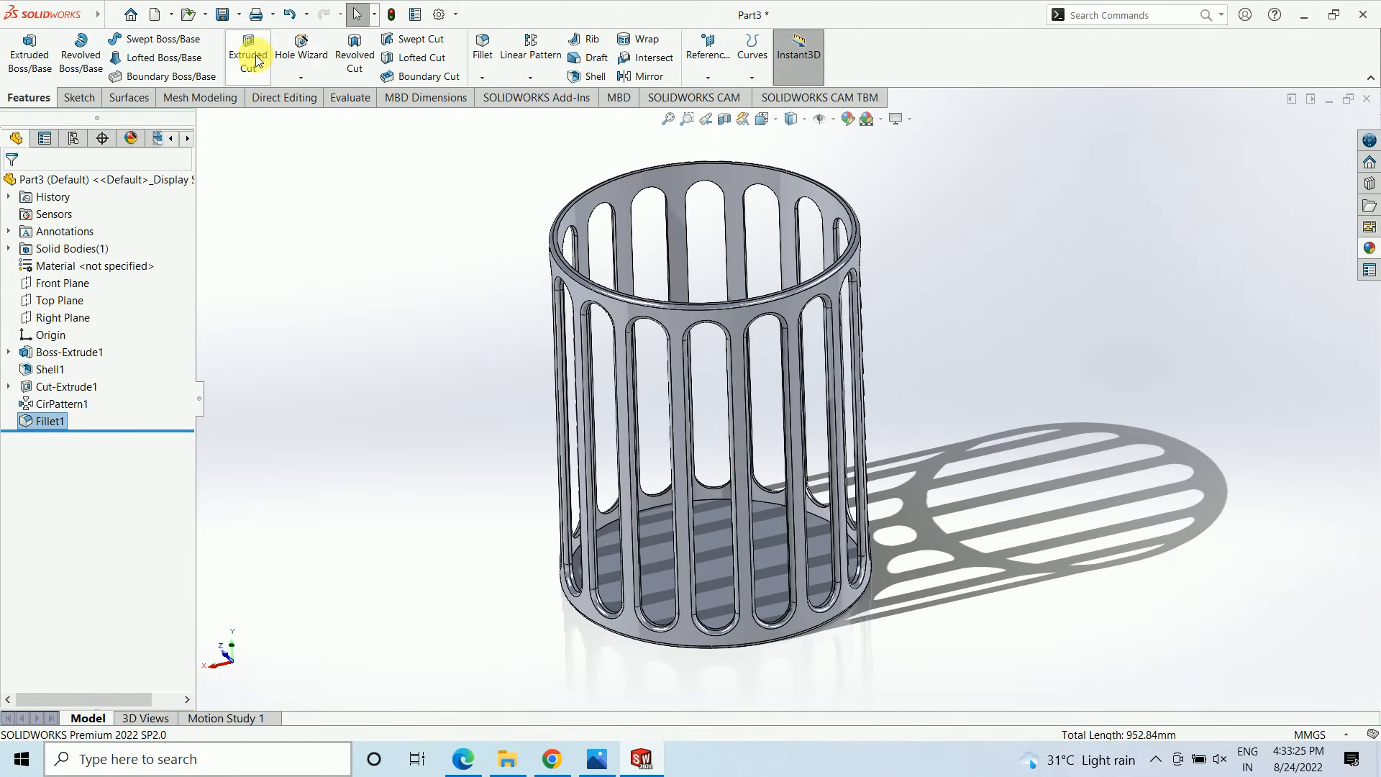
pyautogui.click(112, 16)
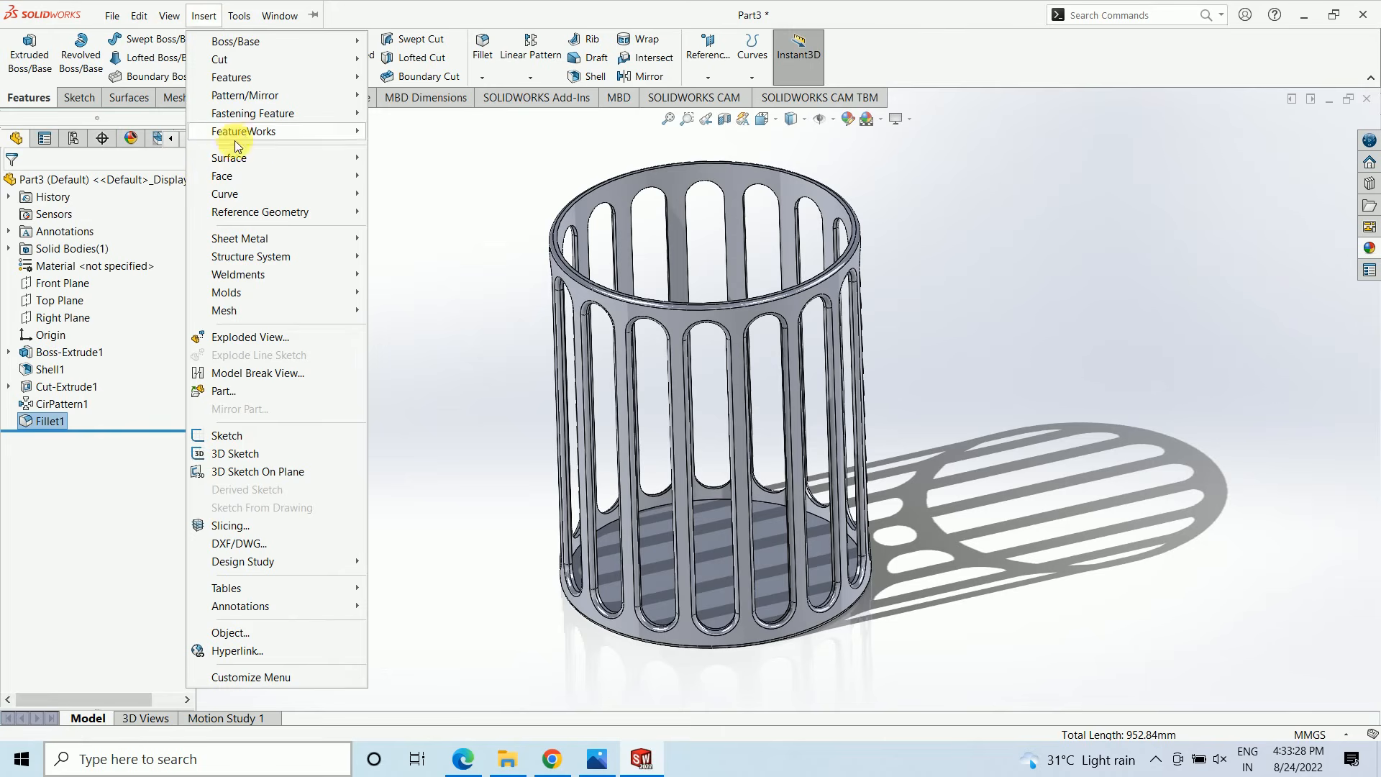
pyautogui.moveTo(363, 81)
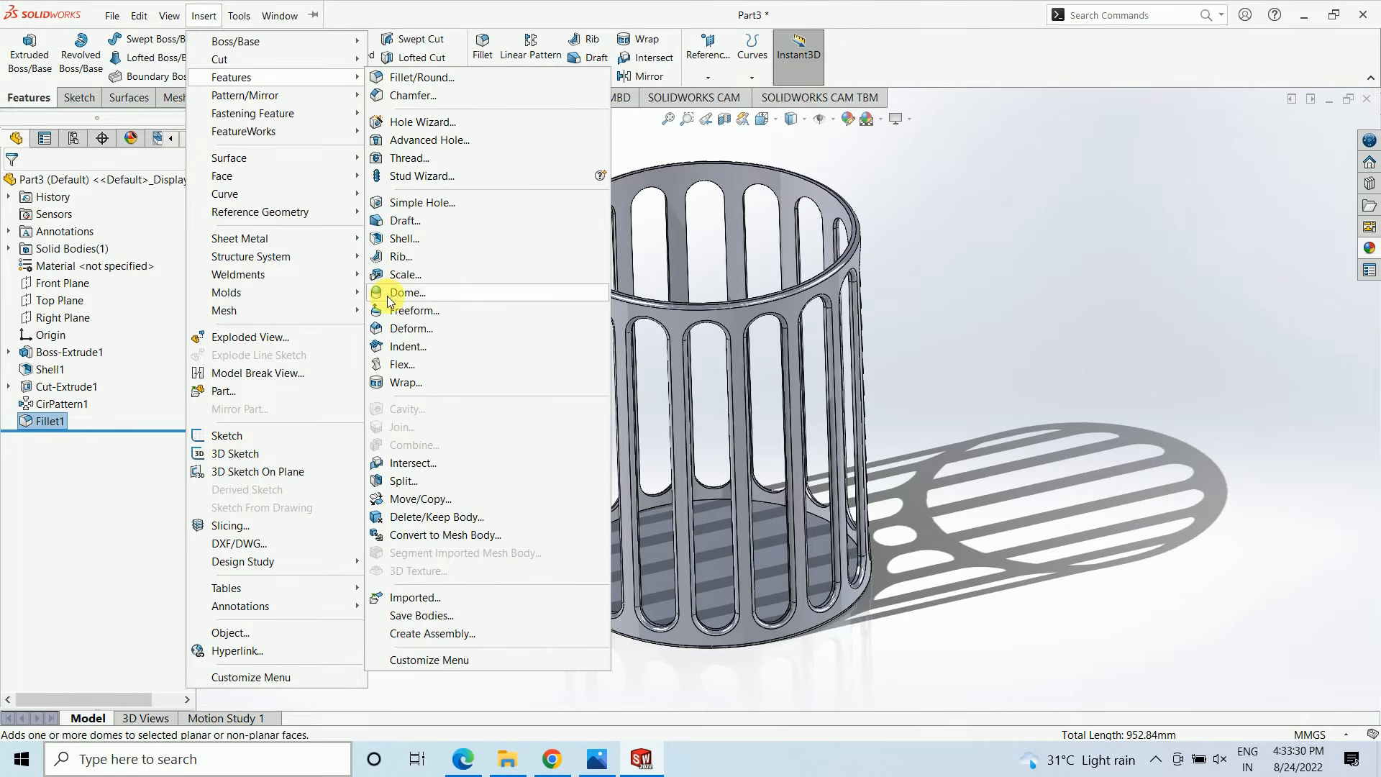
pyautogui.click(396, 365)
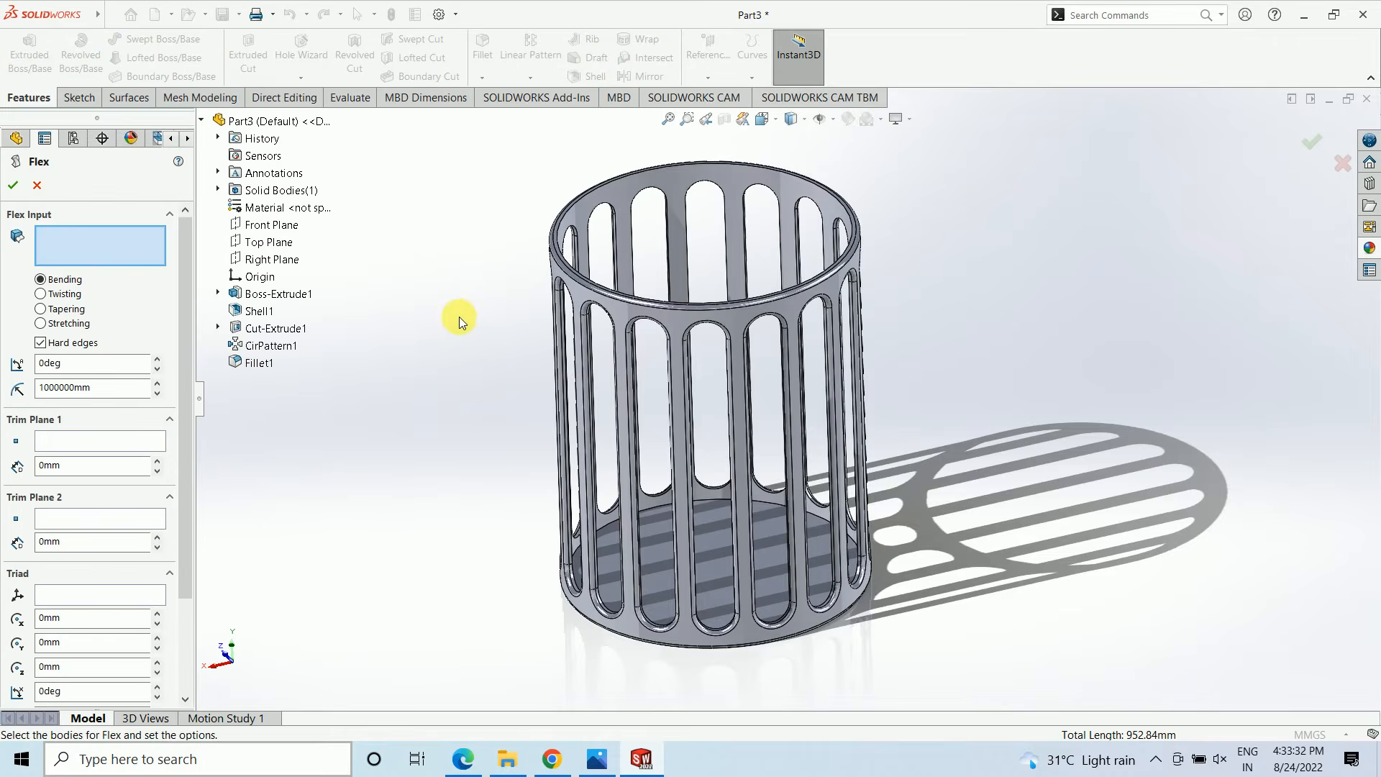
pyautogui.click(577, 199)
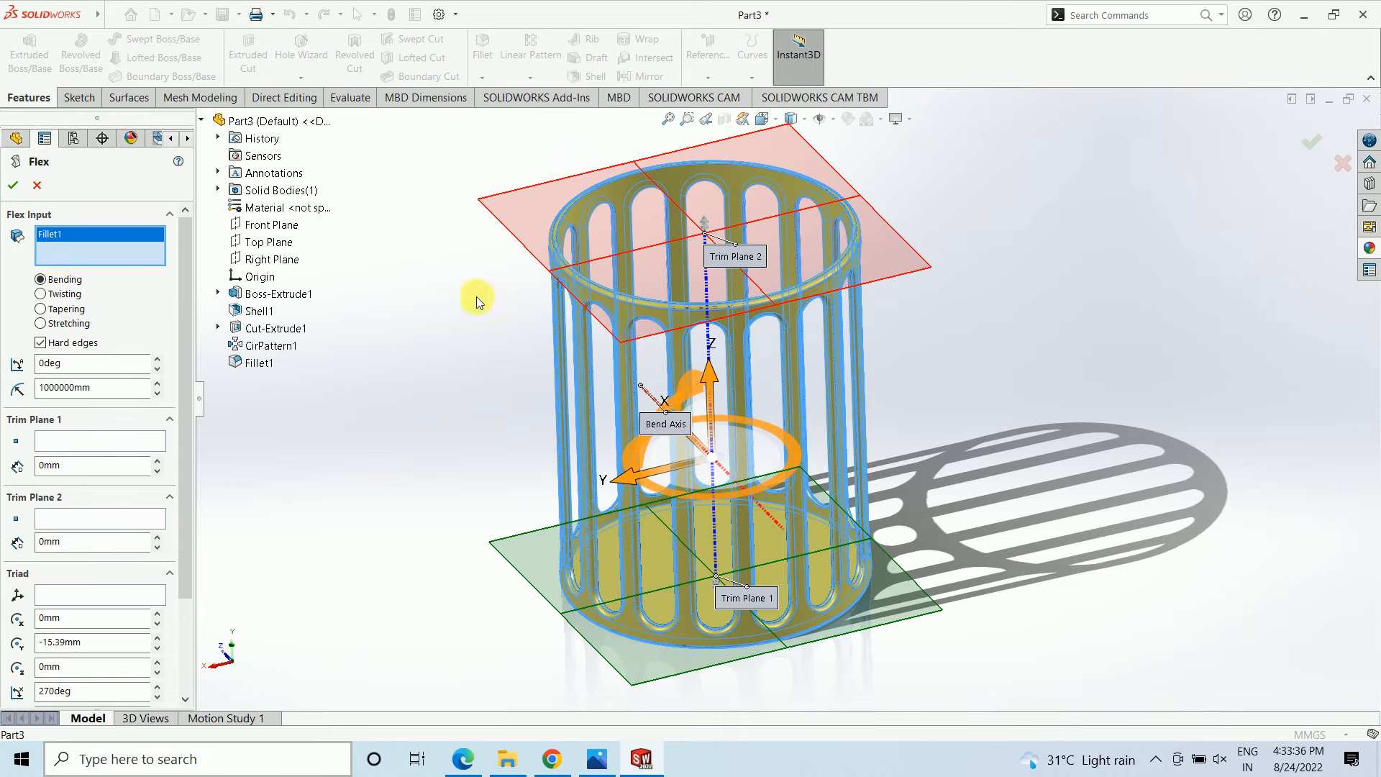
pyautogui.click(44, 295)
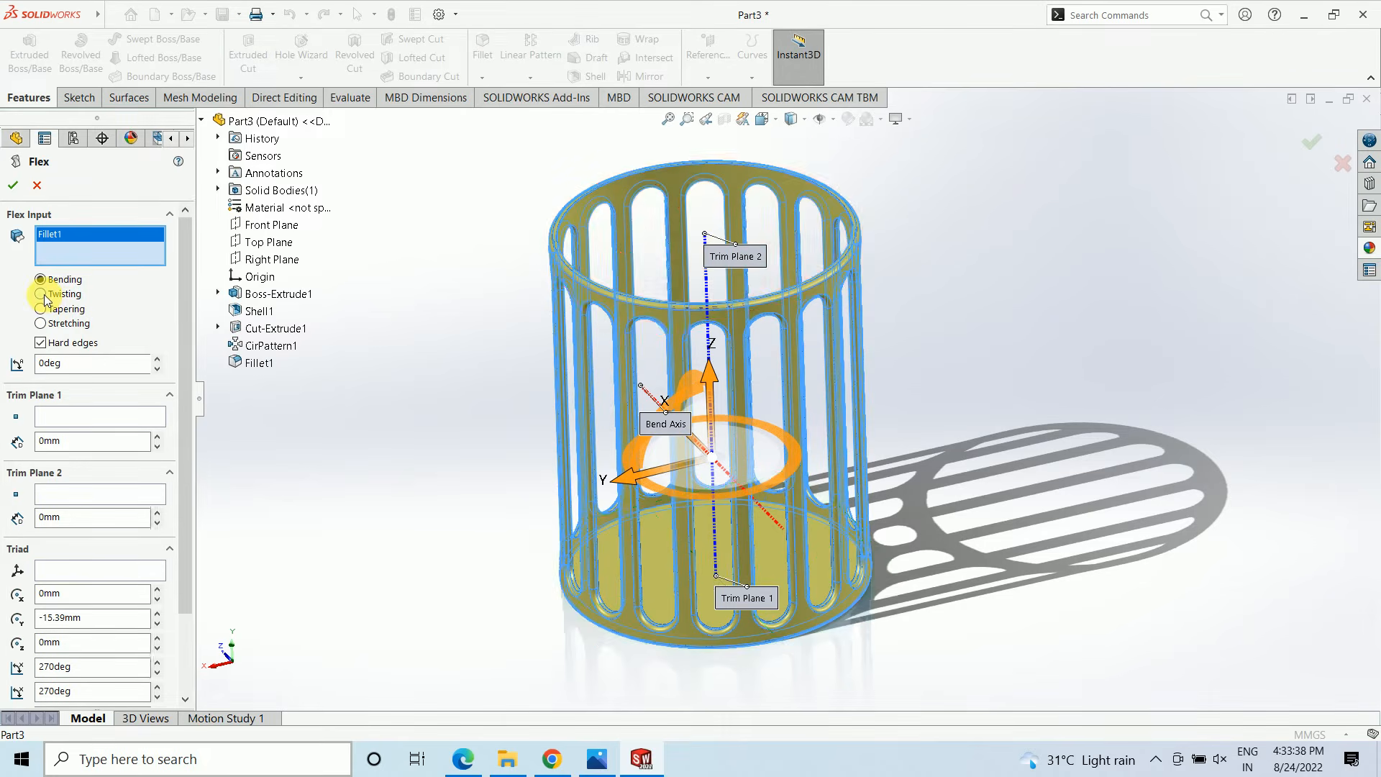
# Increase the Flex twist angle stepwise to 214 degrees.
pyautogui.click(157, 358)
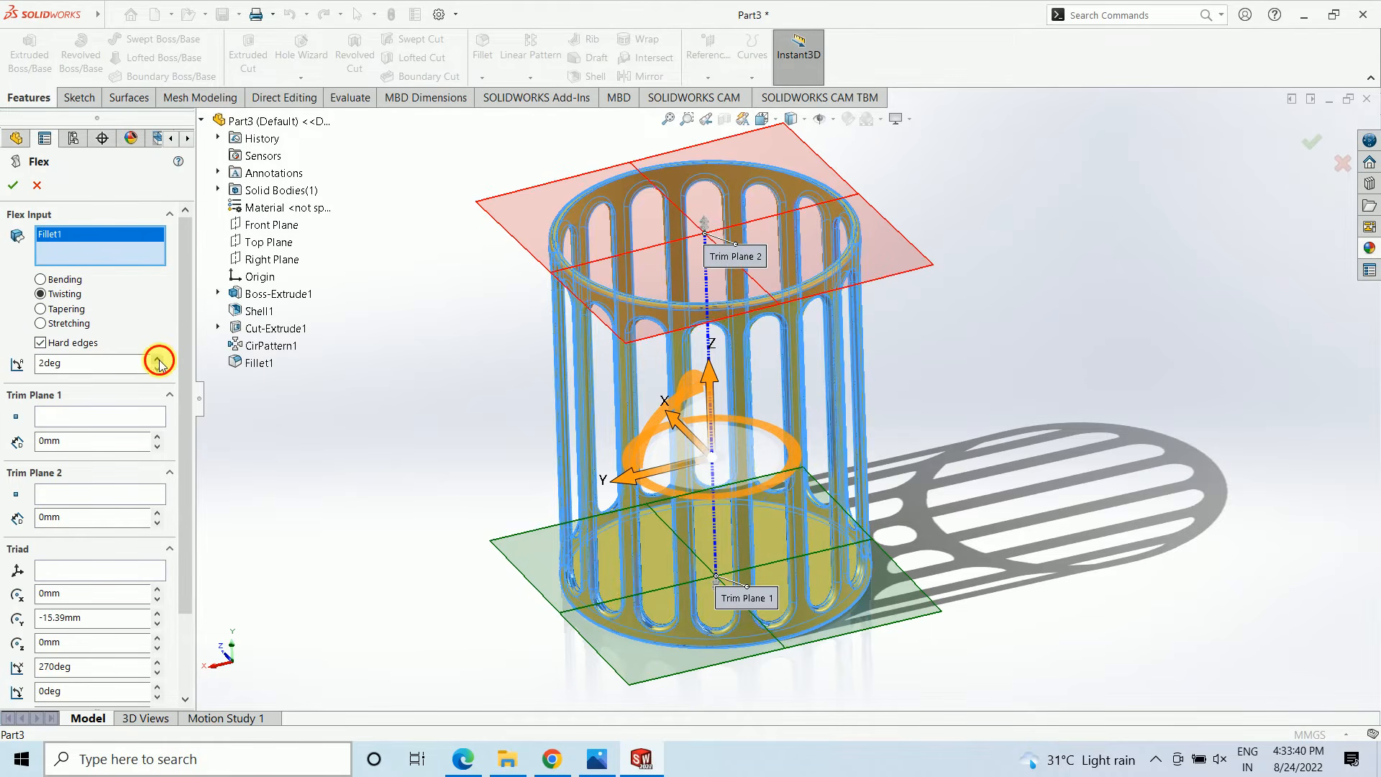
pyautogui.click(158, 359)
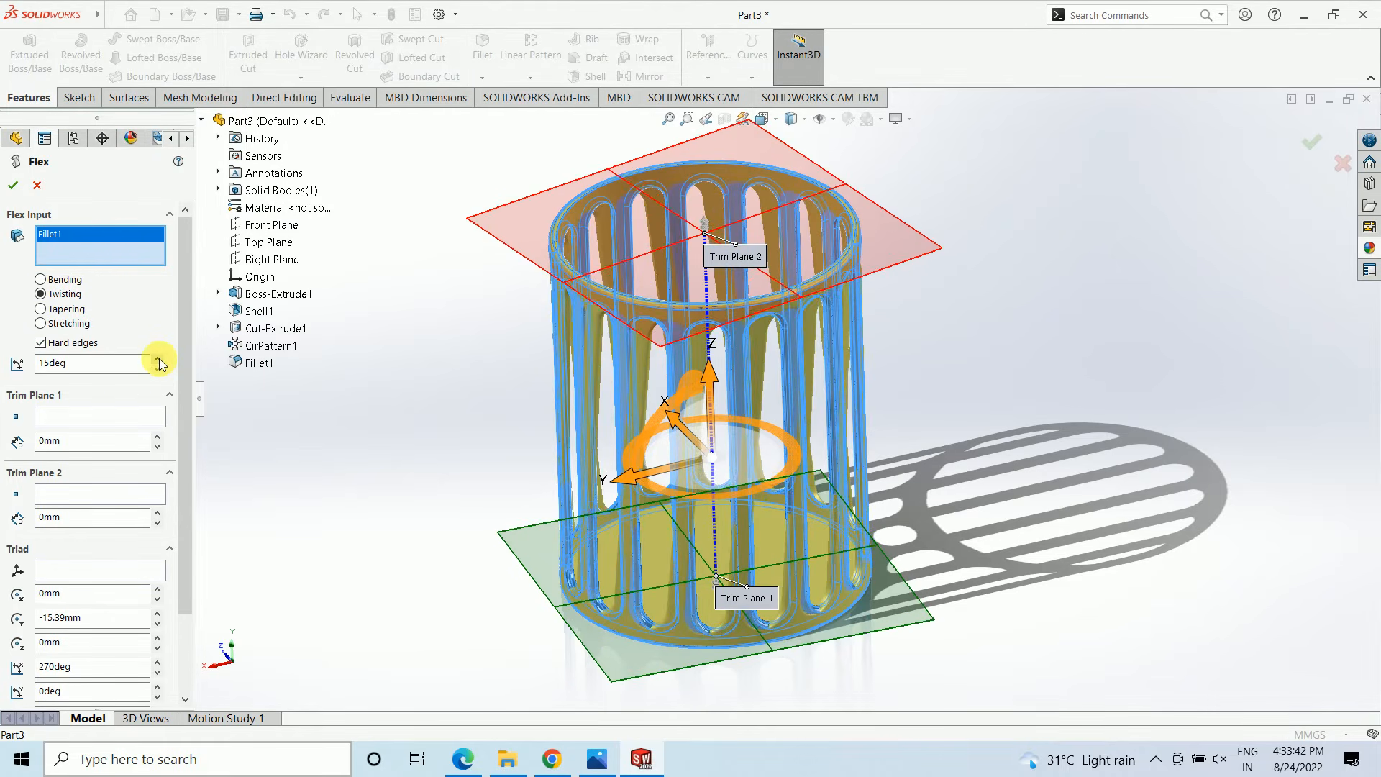
pyautogui.click(158, 359)
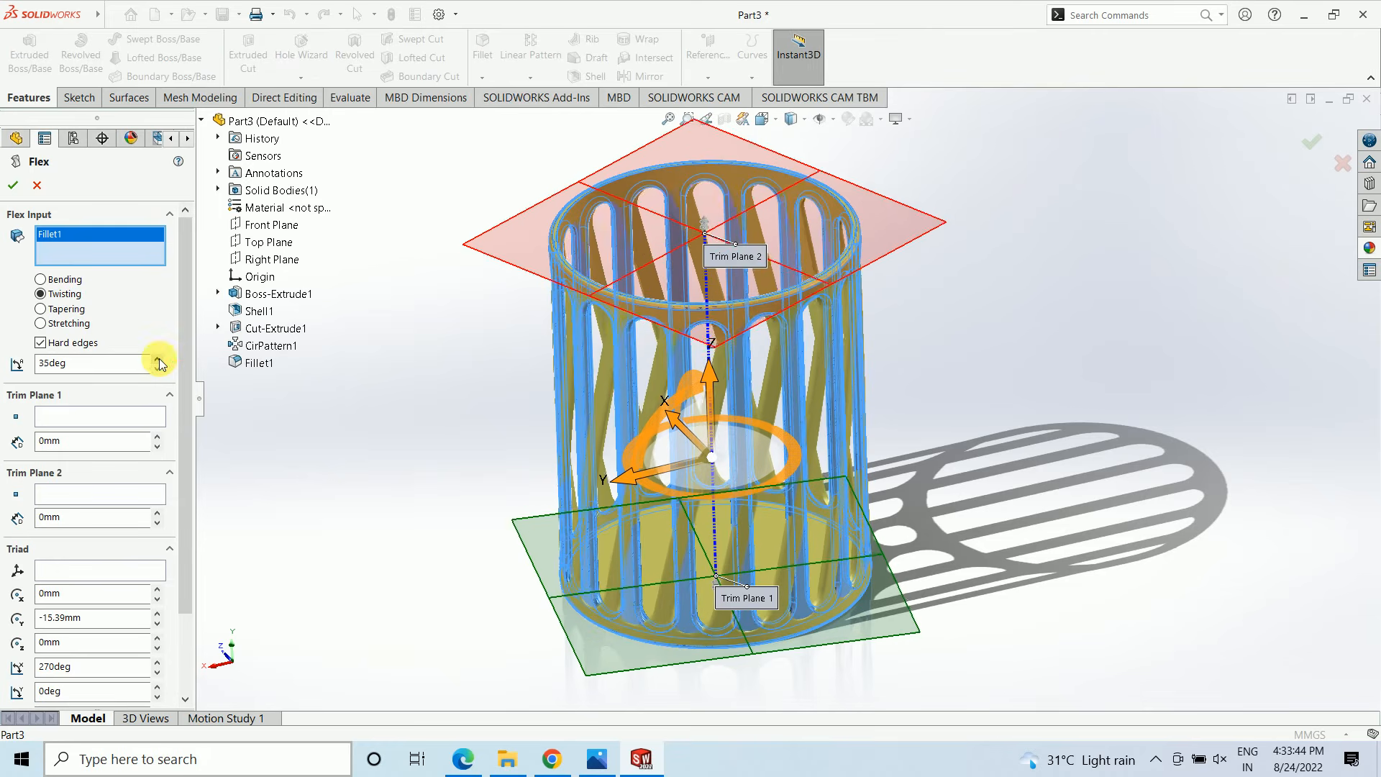
pyautogui.click(158, 359)
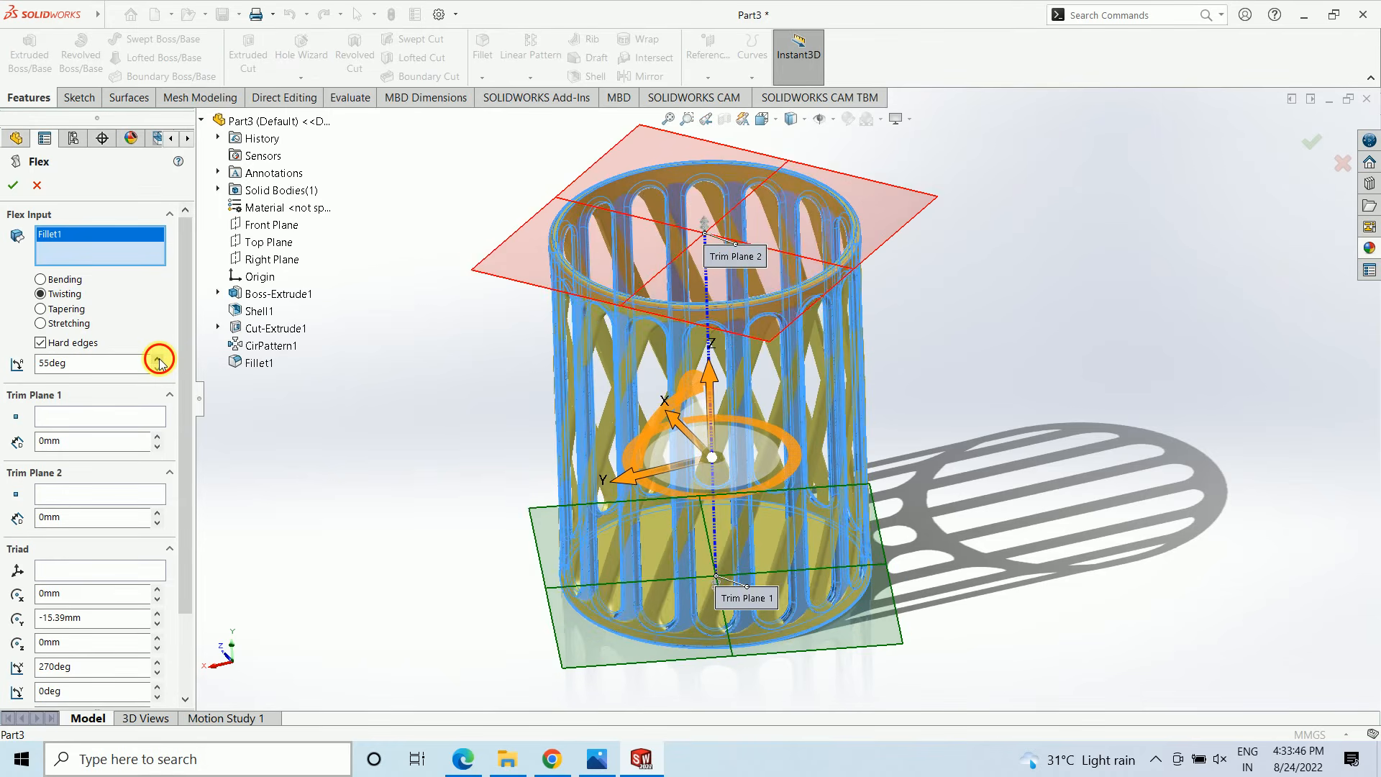
pyautogui.click(158, 359)
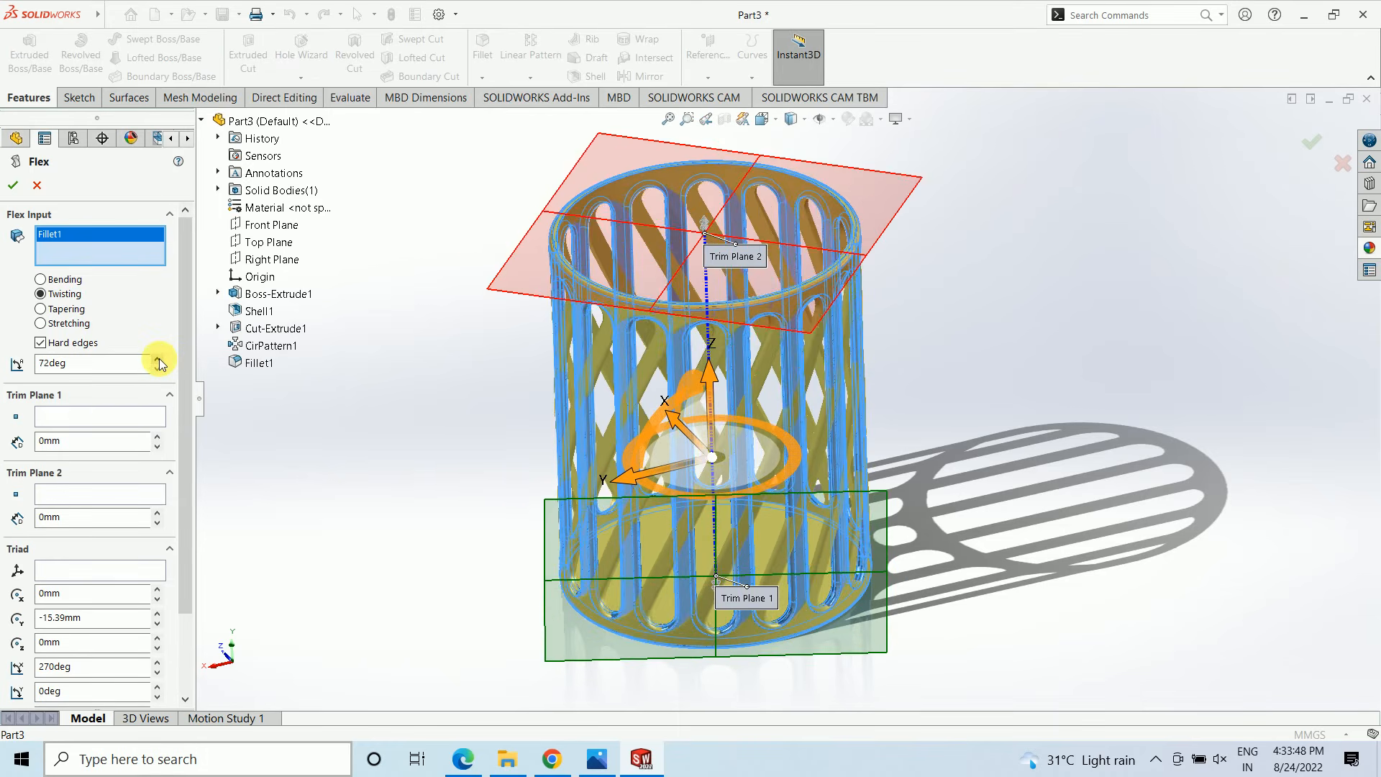
pyautogui.click(159, 359)
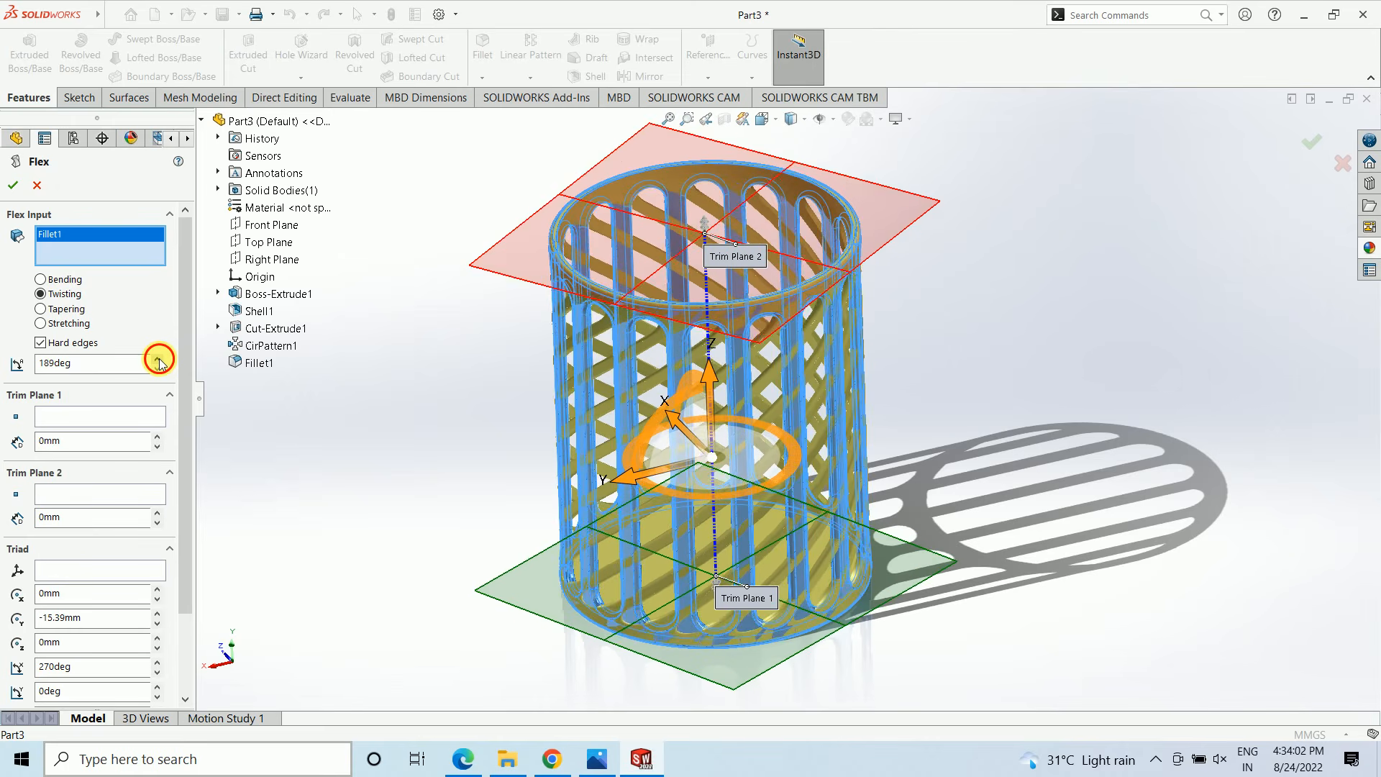
pyautogui.click(157, 358)
pyautogui.click(158, 358)
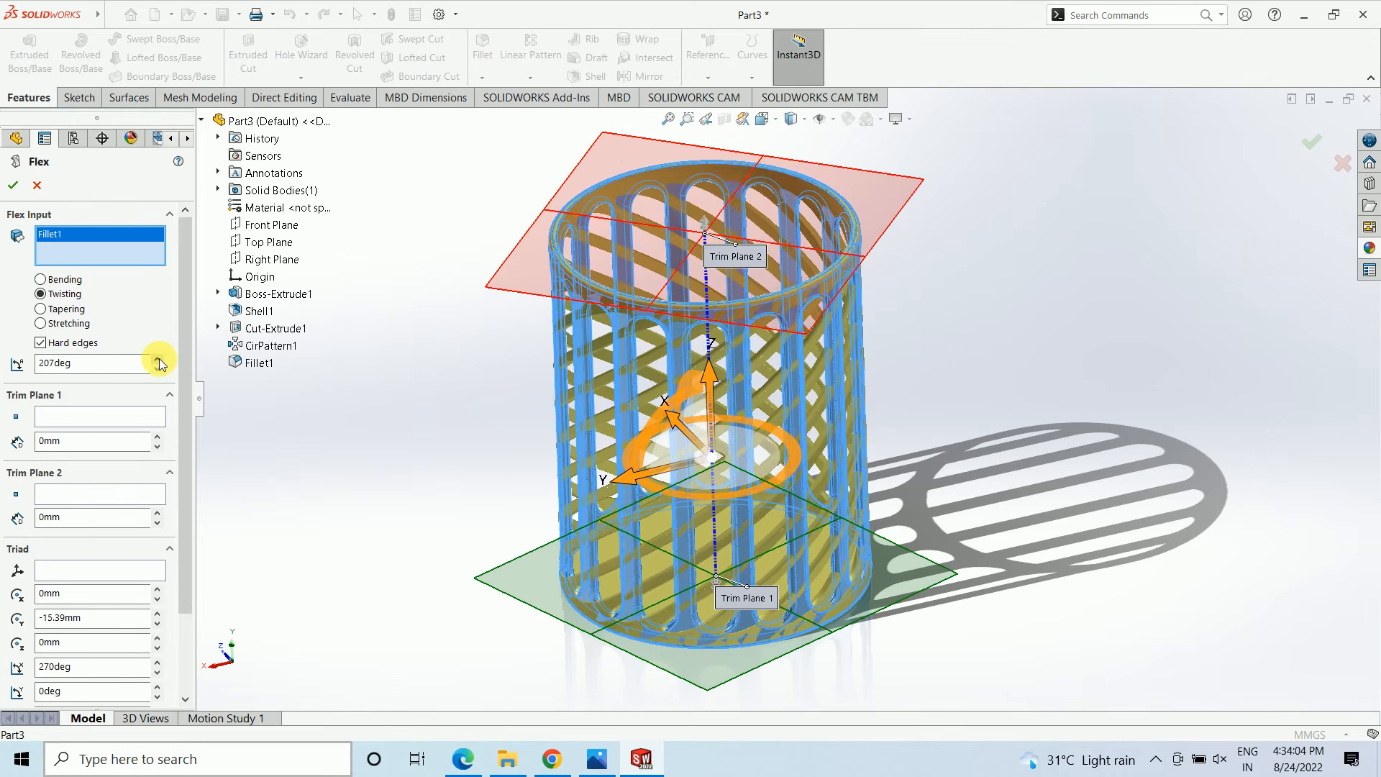
pyautogui.click(158, 358)
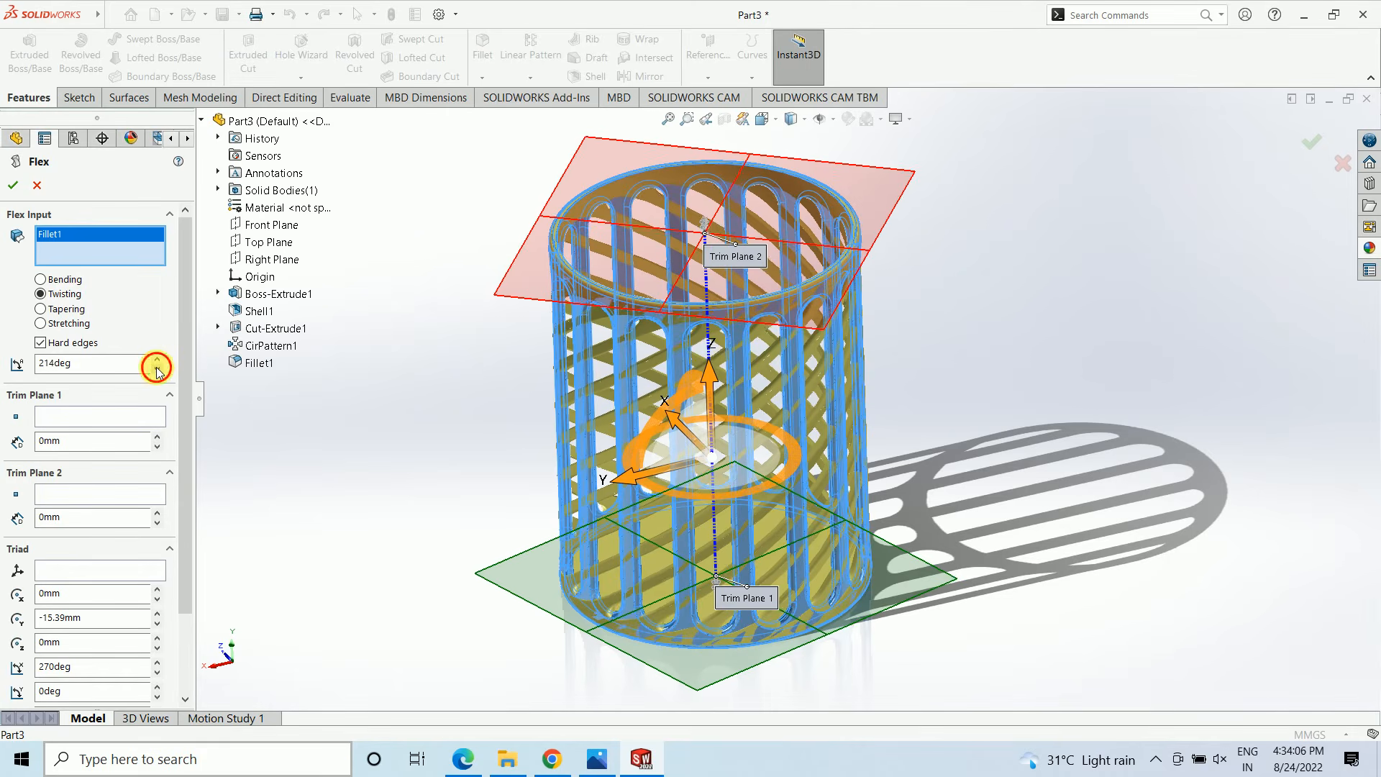
# Step the twist angle back down and apply the Flex twist to the body.
pyautogui.click(158, 369)
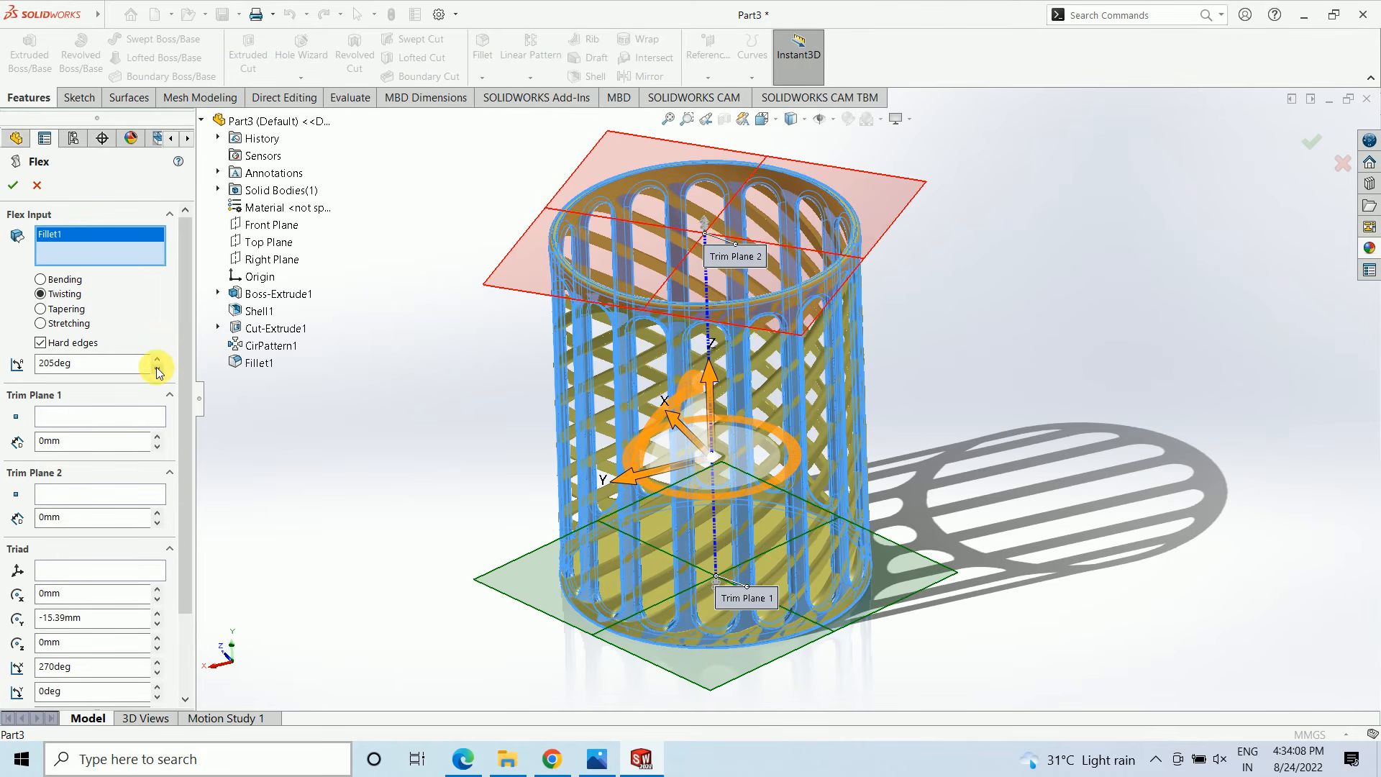
pyautogui.click(157, 369)
pyautogui.click(158, 369)
pyautogui.click(157, 369)
pyautogui.click(158, 369)
pyautogui.click(157, 369)
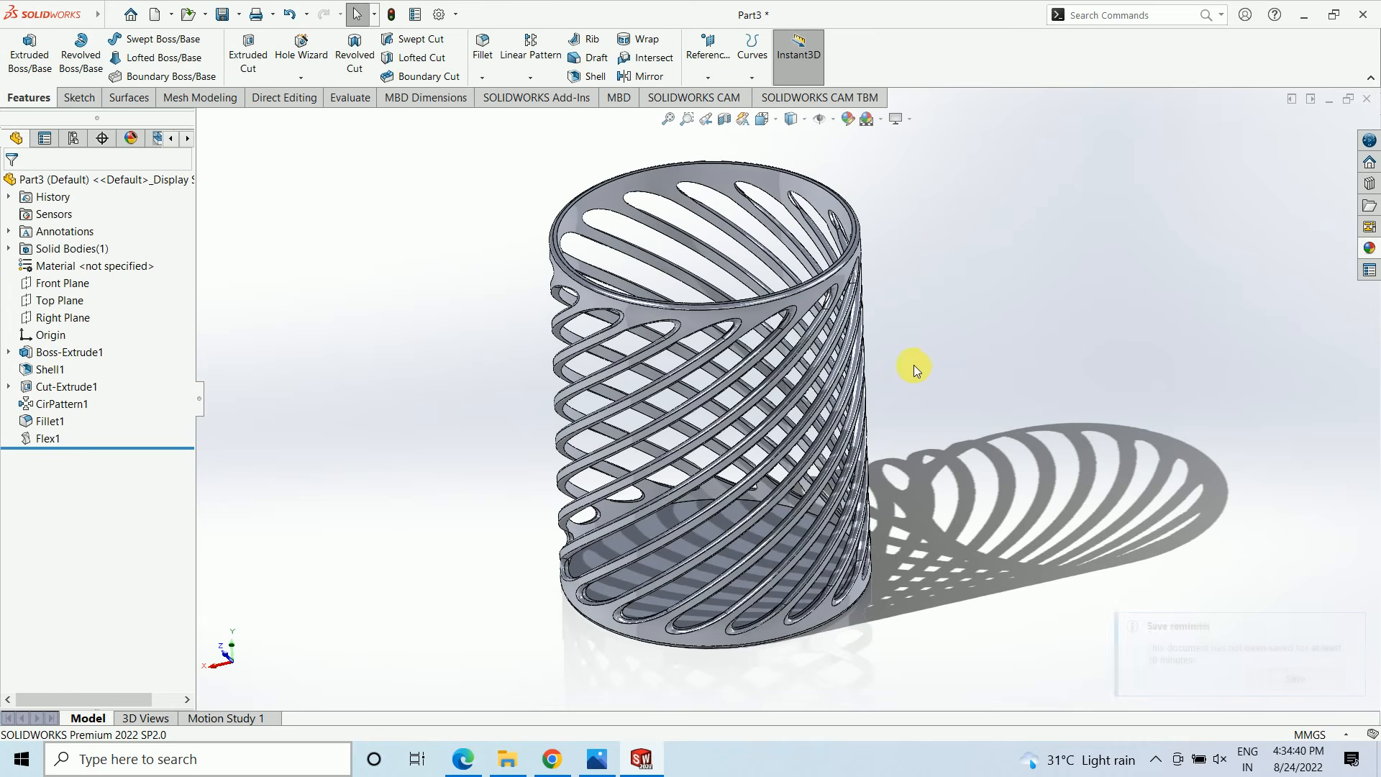
# Apply the gloss blue car paint appearance to the twisted holder.
pyautogui.click(1370, 248)
pyautogui.scroll(-1, 1208, 433)
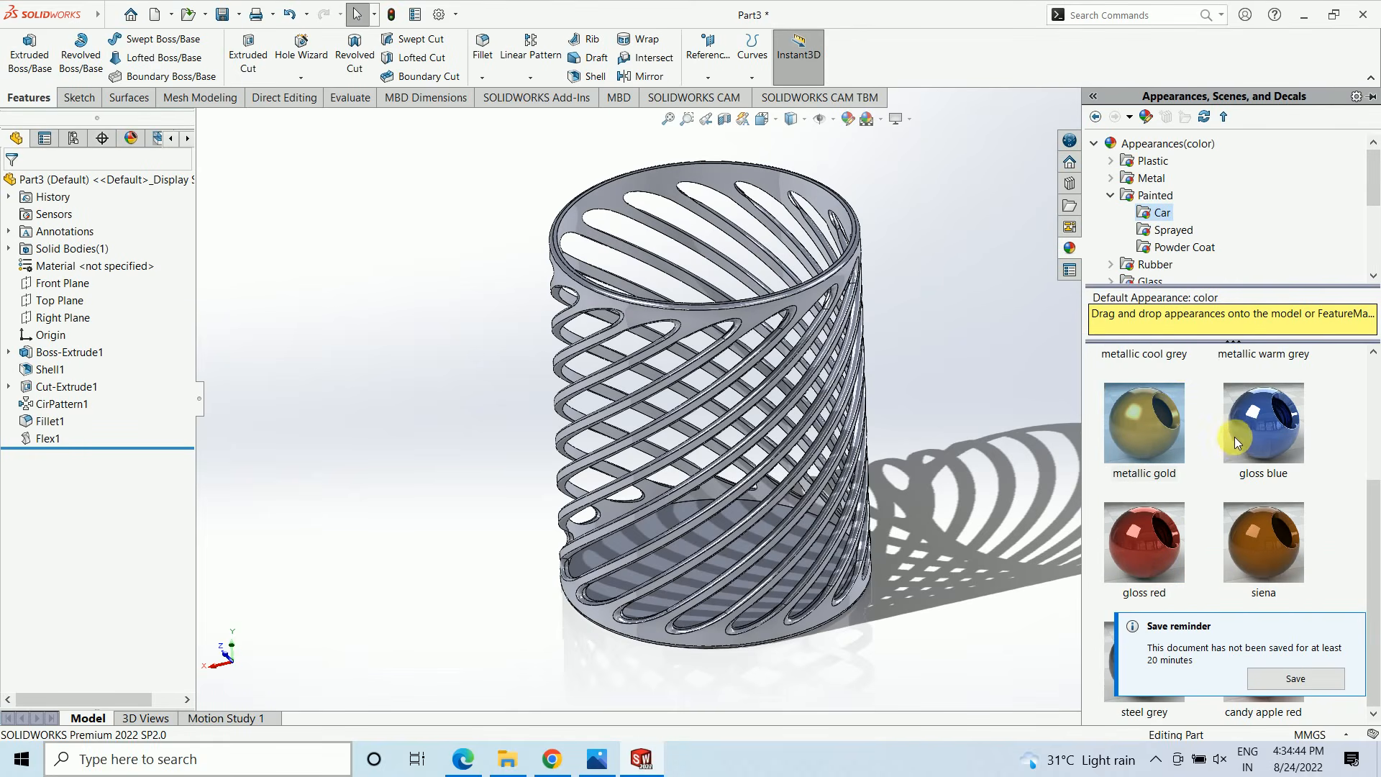
pyautogui.doubleClick(1234, 437)
pyautogui.click(895, 340)
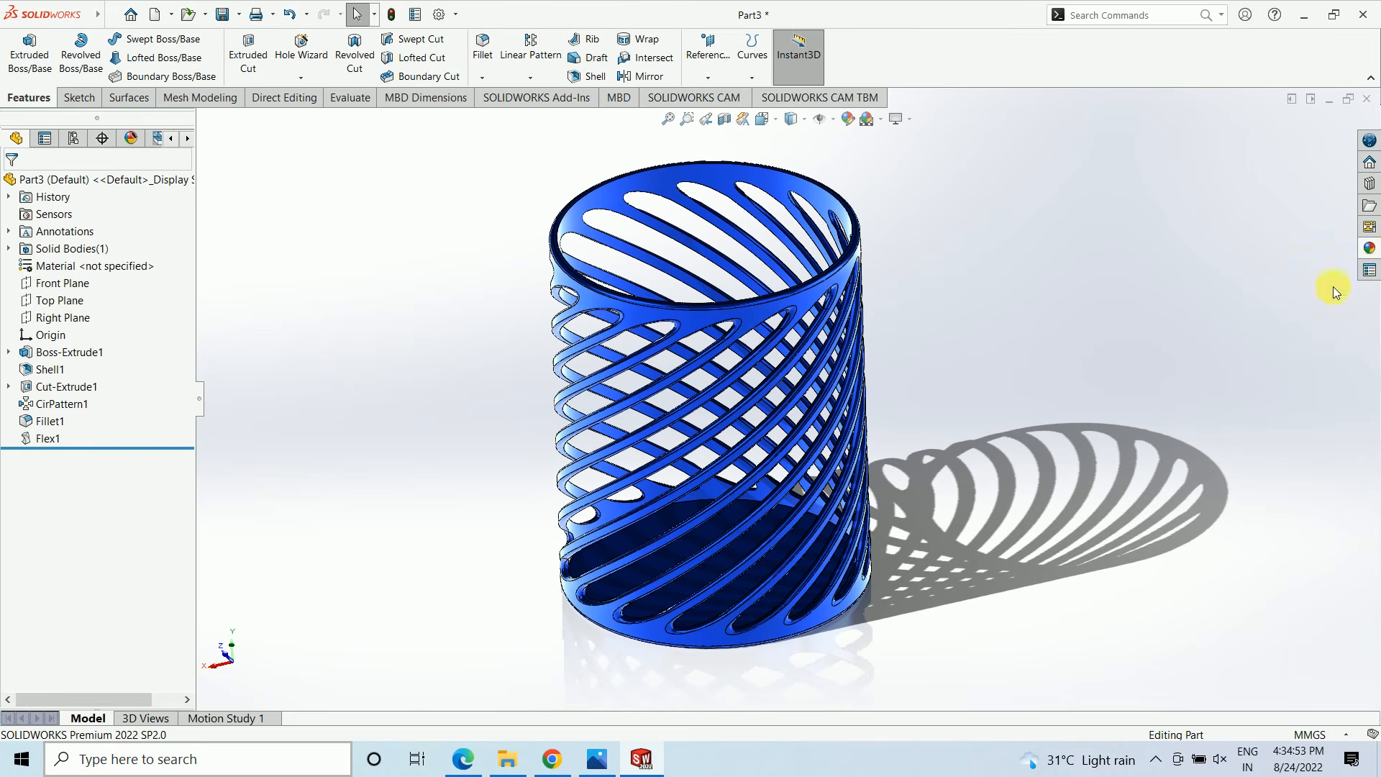
# Change the holder's appearance to gloss red car paint and reapply it to the whole part.
pyautogui.click(1369, 247)
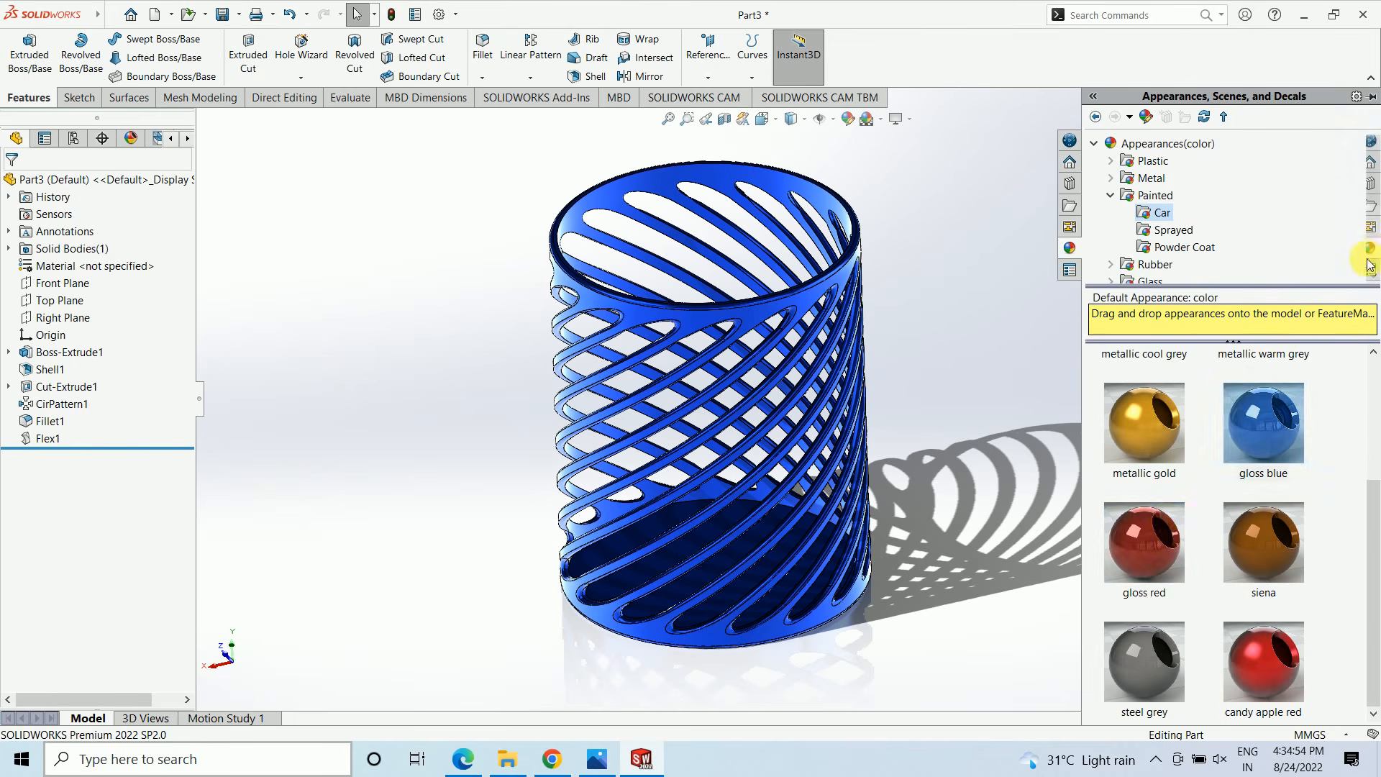
pyautogui.moveTo(1148, 546); pyautogui.dragTo(828, 425)
pyautogui.click(856, 421)
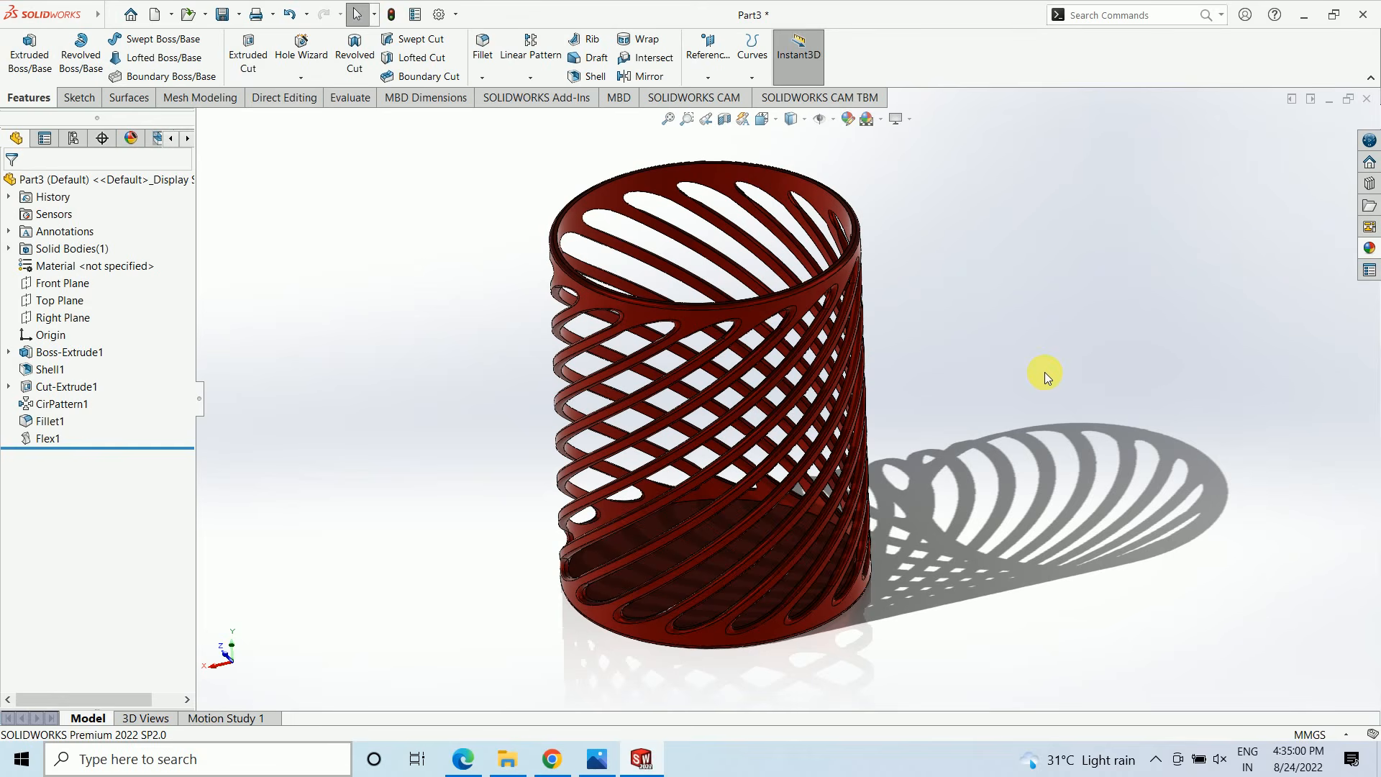
pyautogui.click(1360, 252)
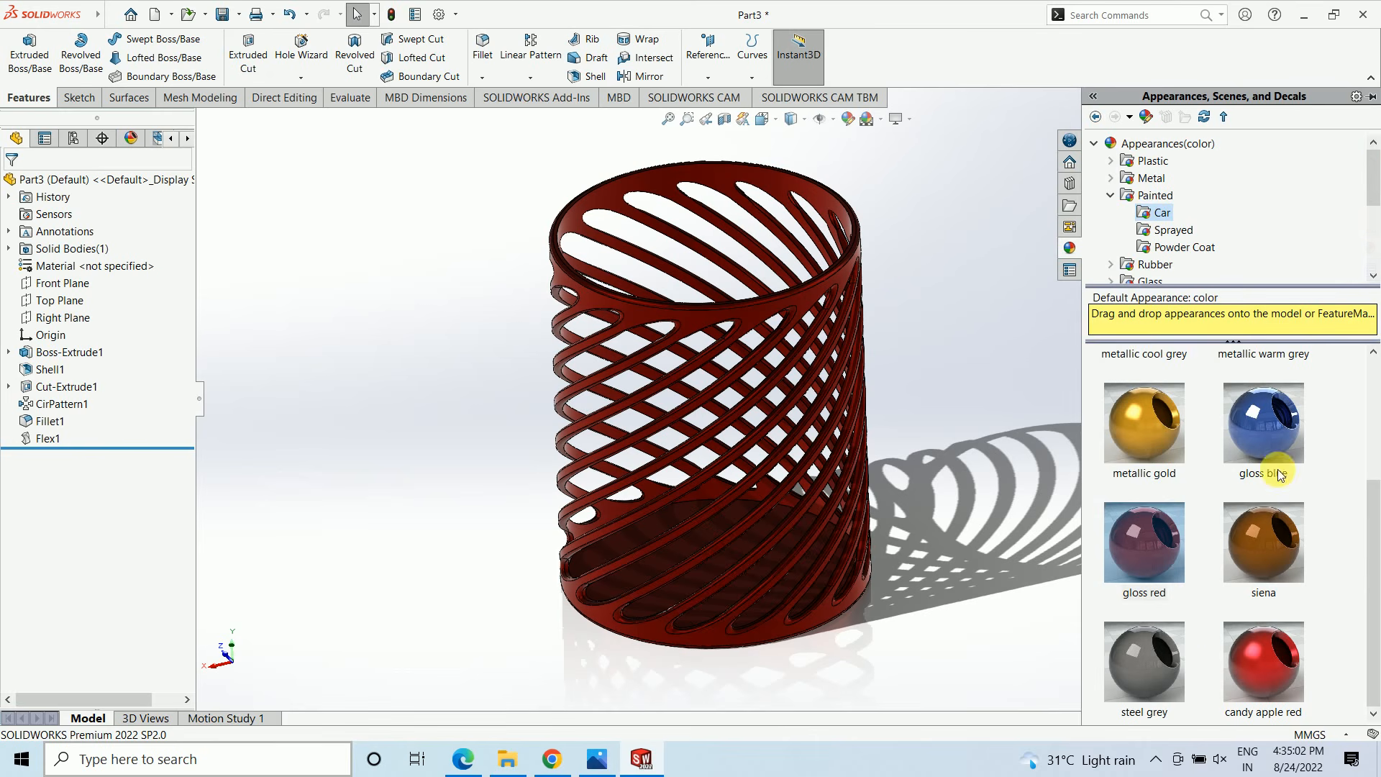
pyautogui.moveTo(1144, 543); pyautogui.dragTo(769, 391)
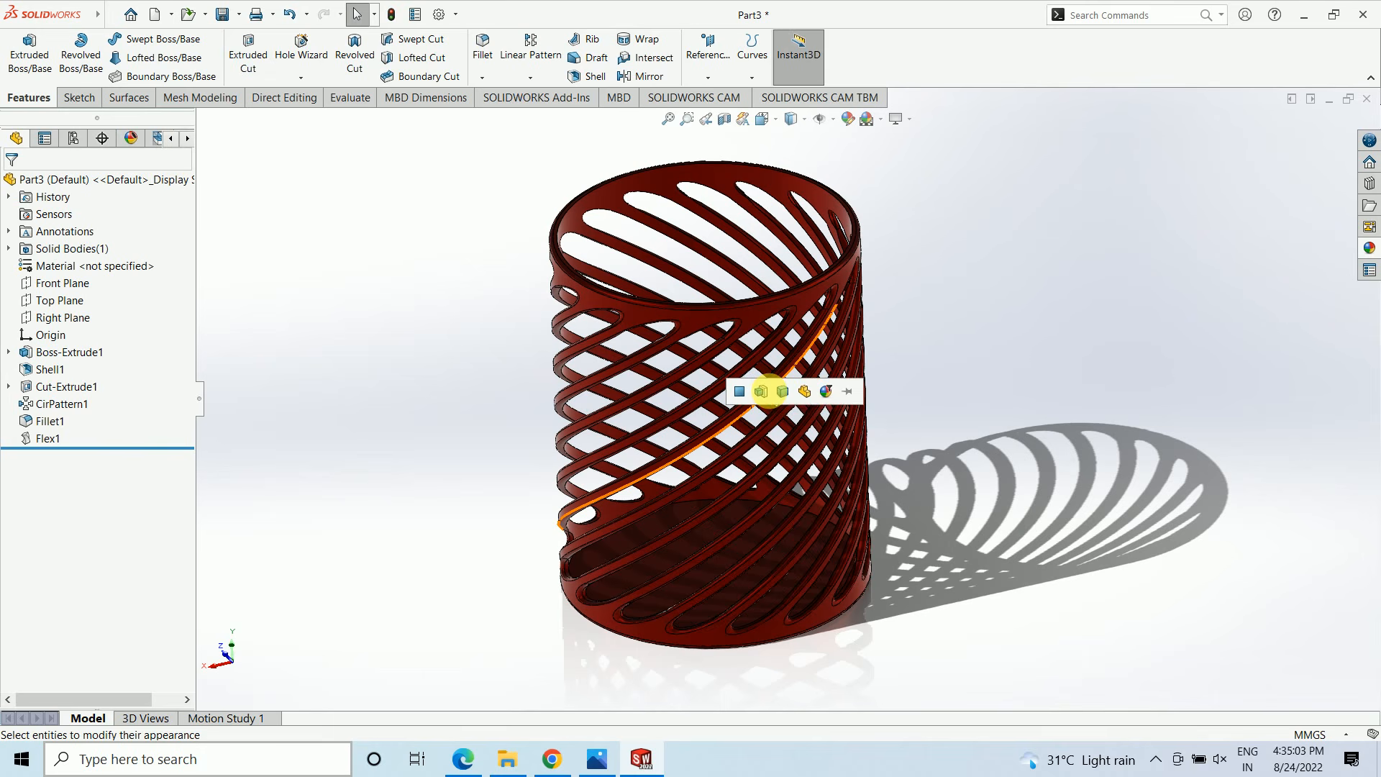
pyautogui.click(805, 391)
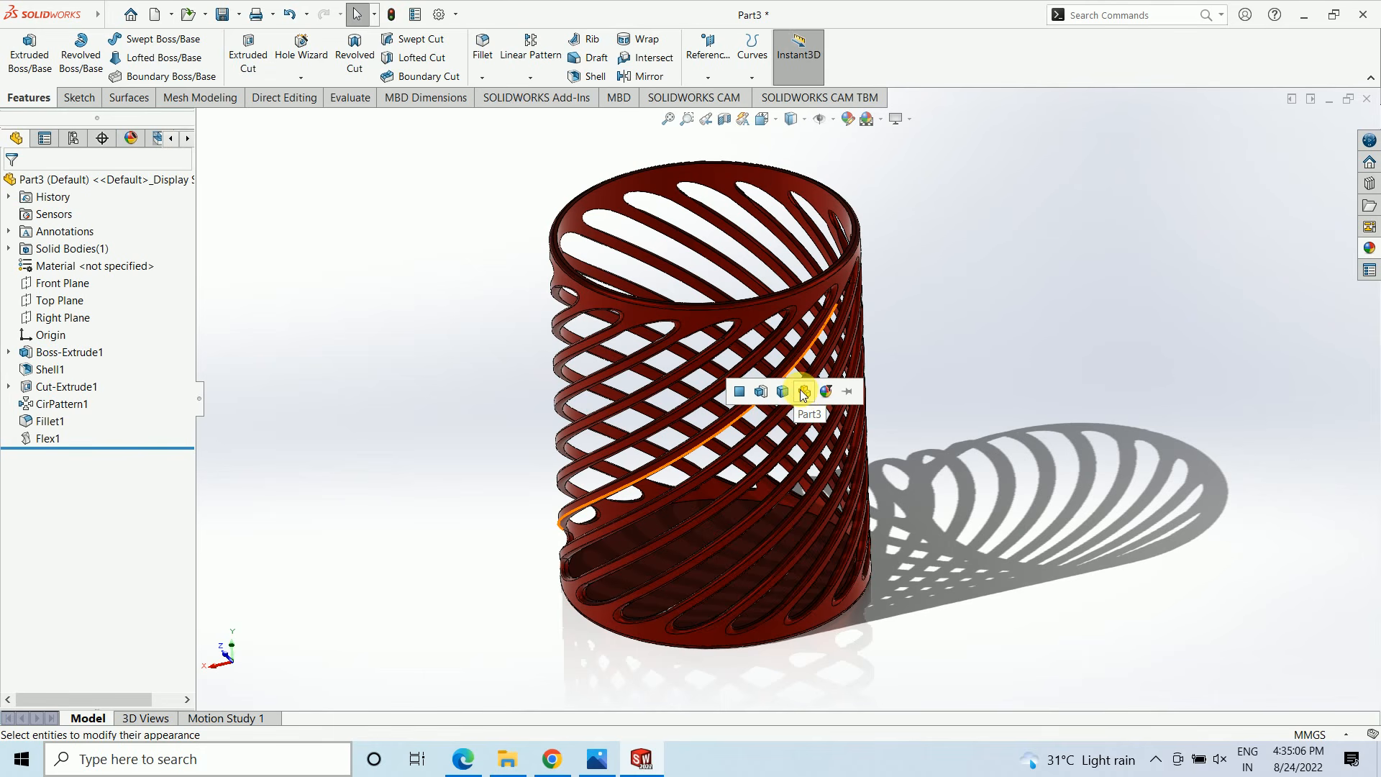
# Apply the candy apple red car paint appearance to the holder's body.
pyautogui.click(1364, 251)
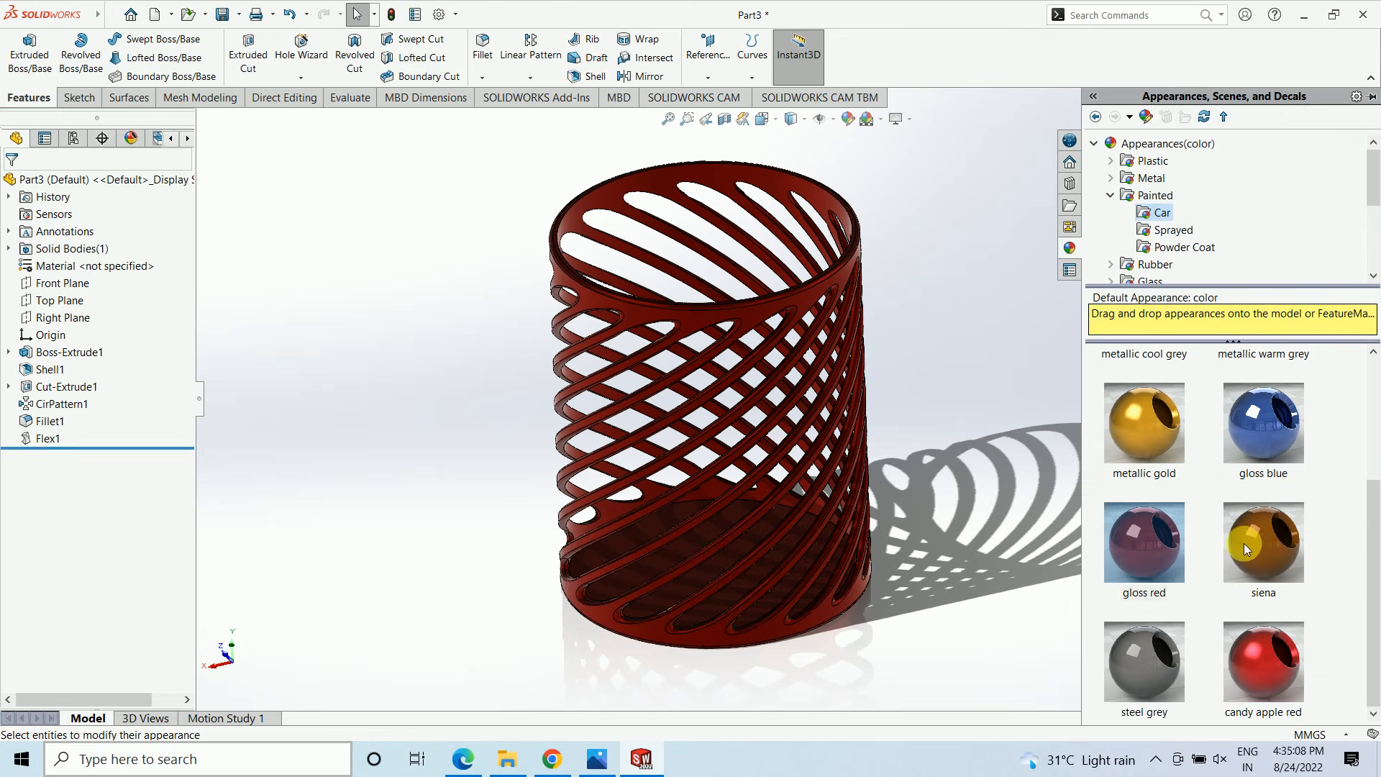
pyautogui.moveTo(1253, 658); pyautogui.dragTo(1066, 530)
pyautogui.moveTo(1260, 668); pyautogui.dragTo(871, 425)
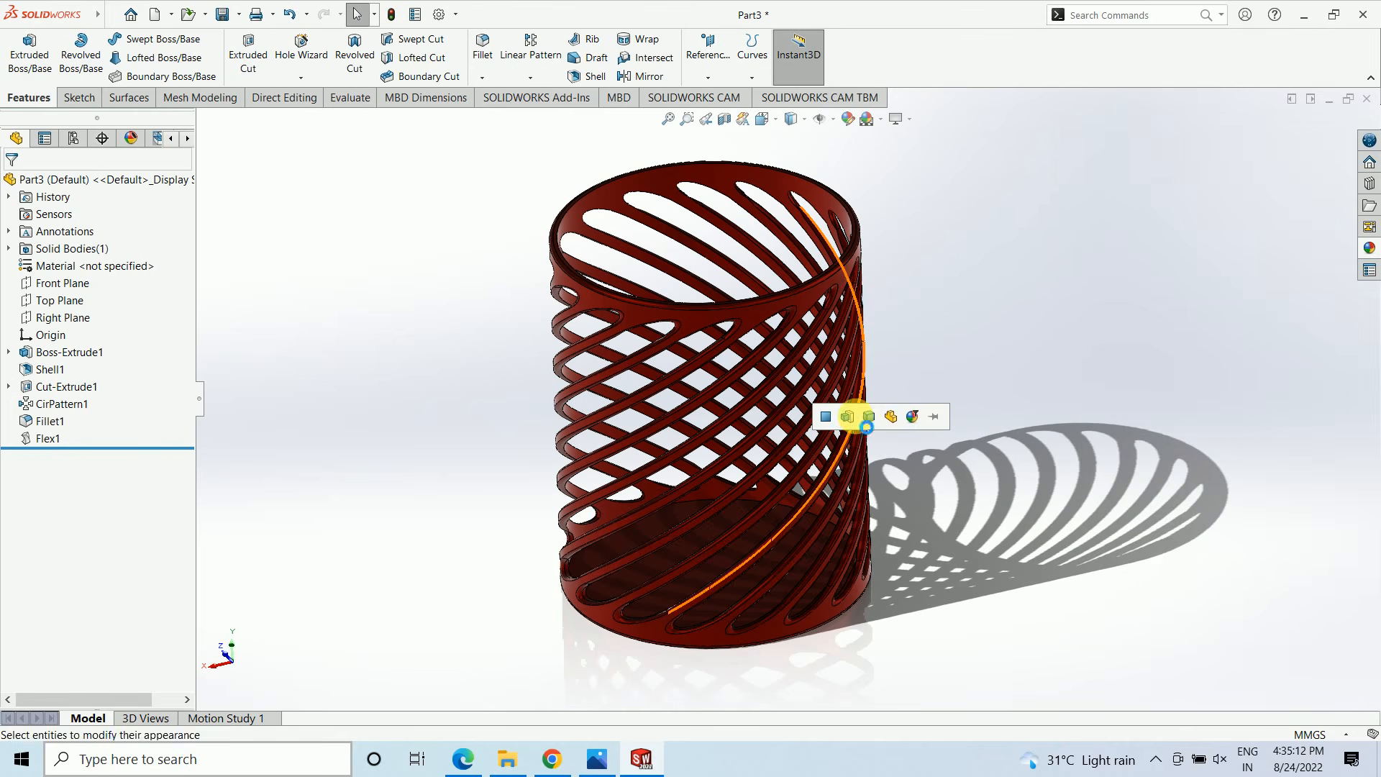
pyautogui.click(872, 417)
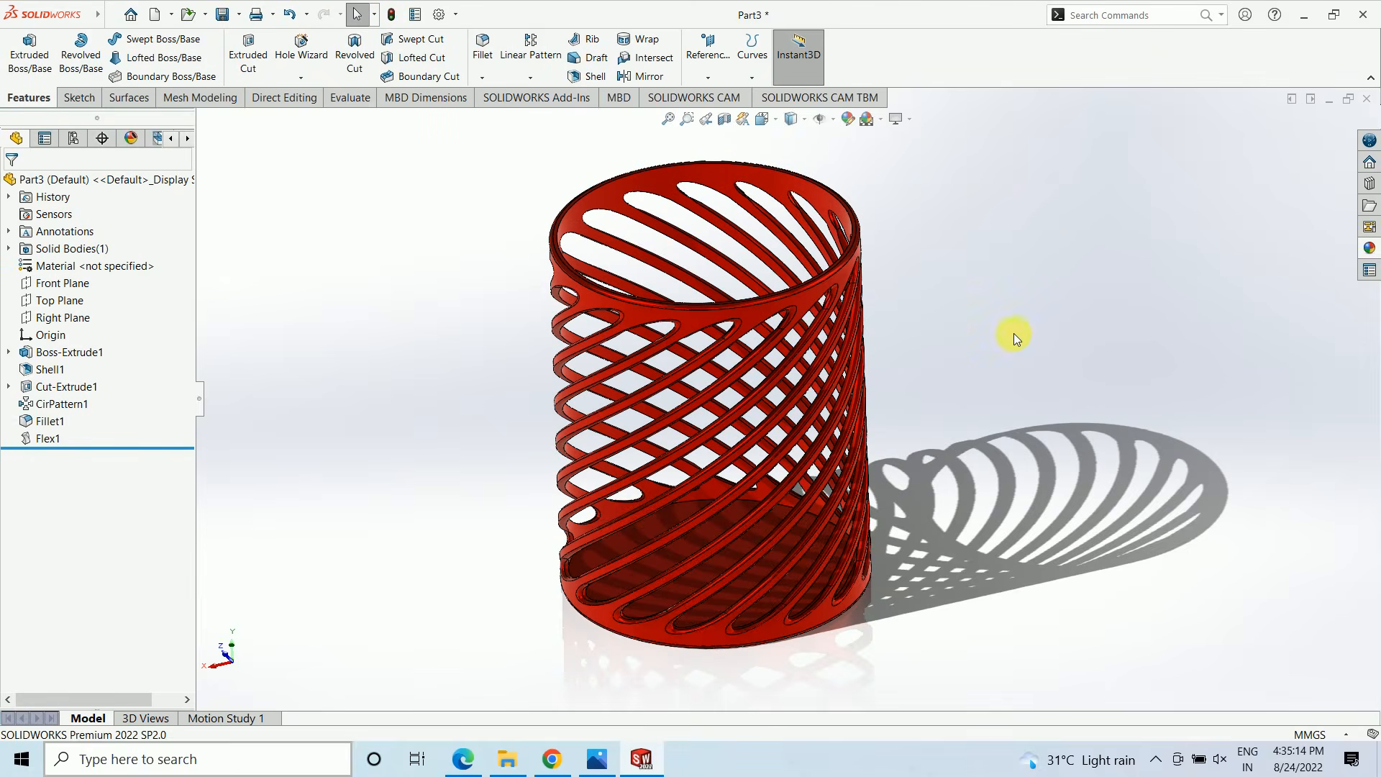